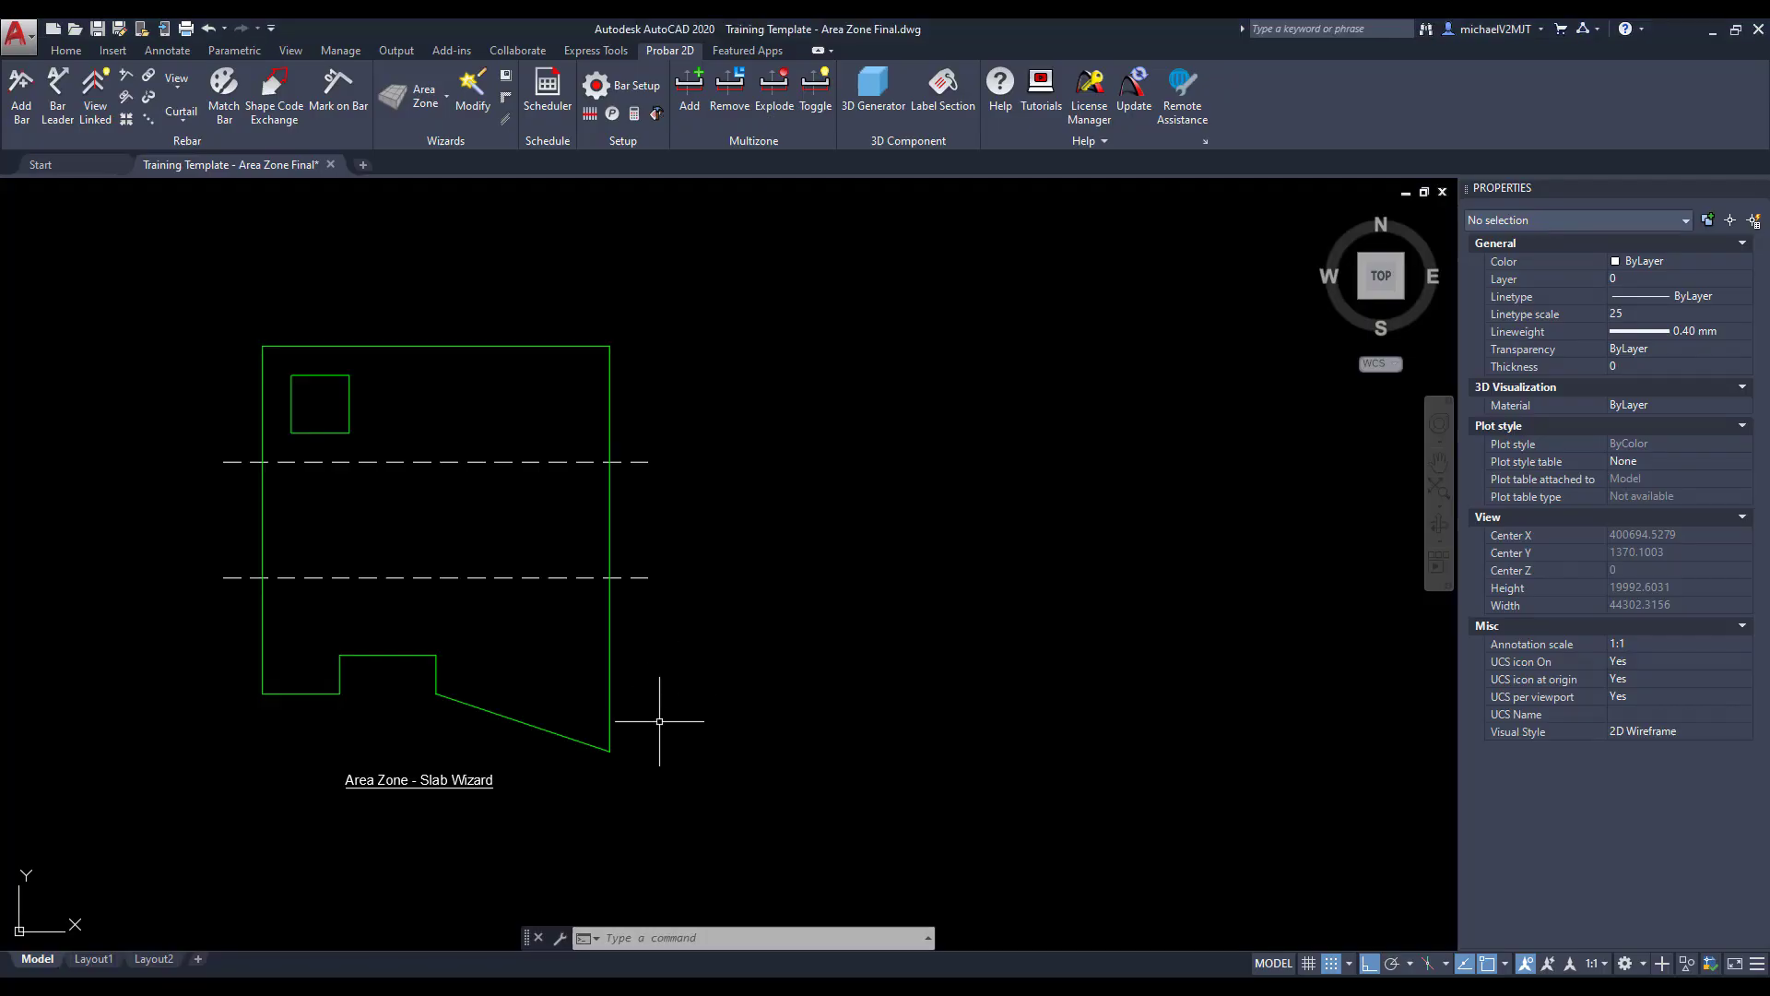
Select all 12 slab outline and square opening lines and JOIN them into two polylines
{"action": "left_click", "coordinate": [671, 735]}
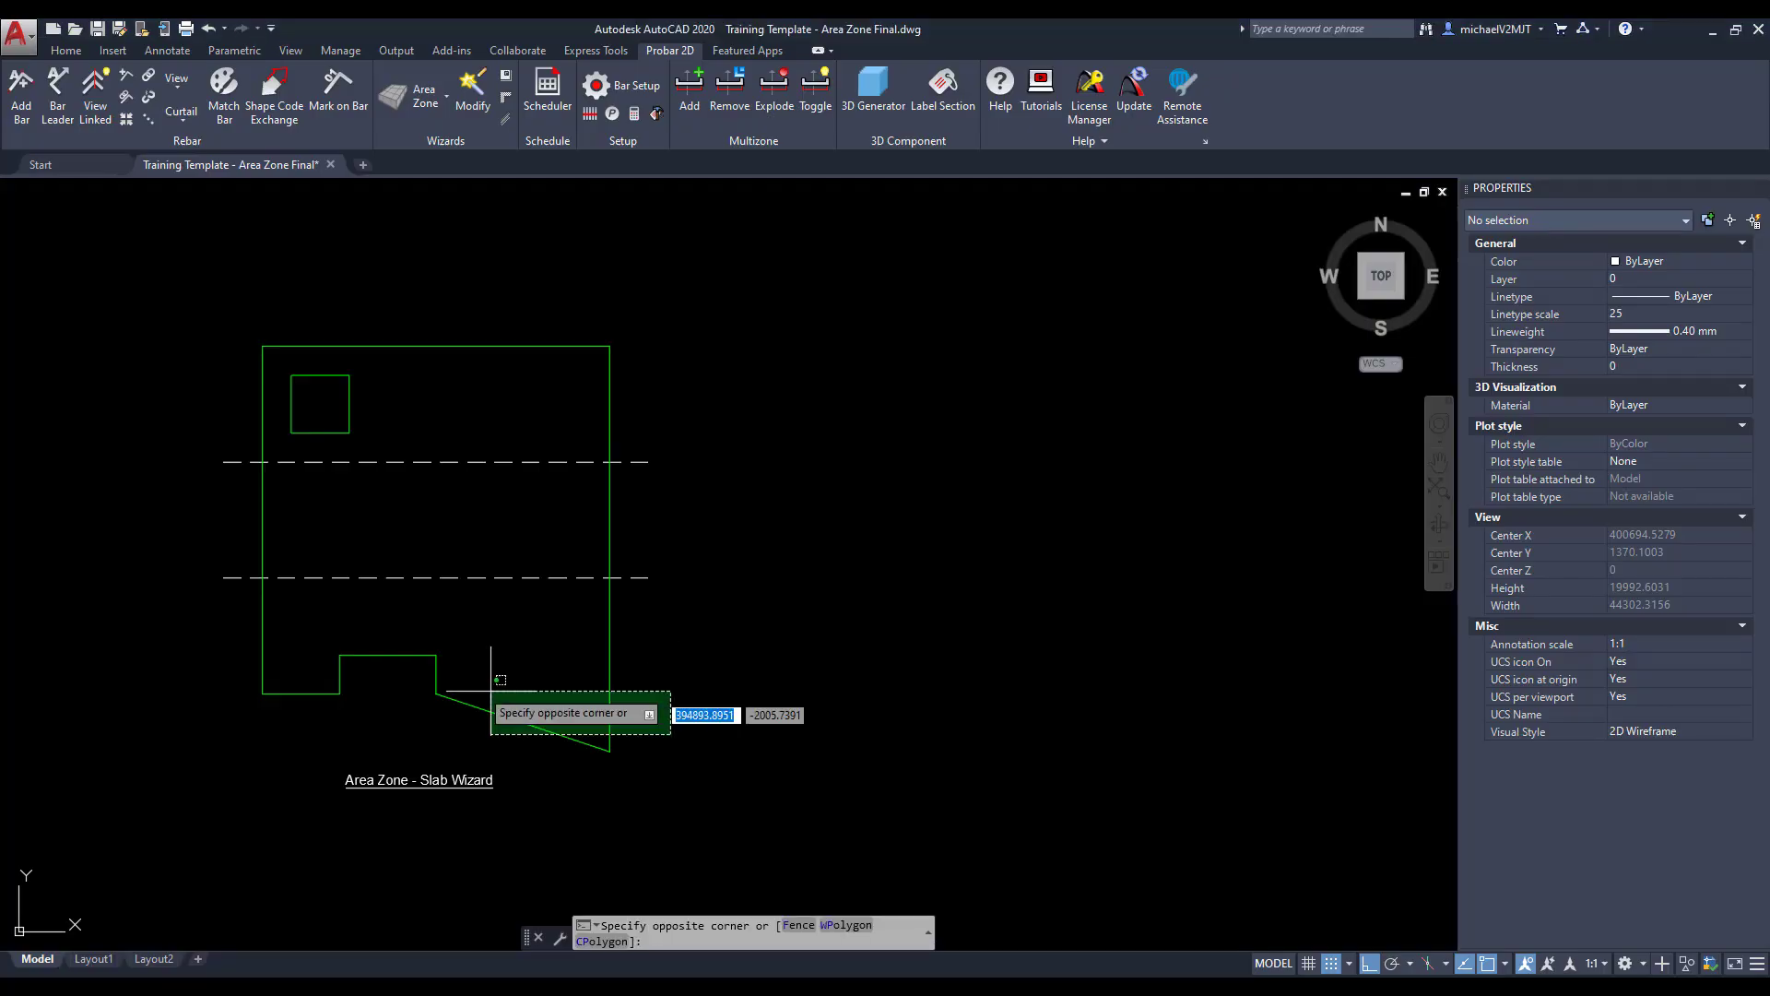
{"action": "left_click", "coordinate": [245, 664]}
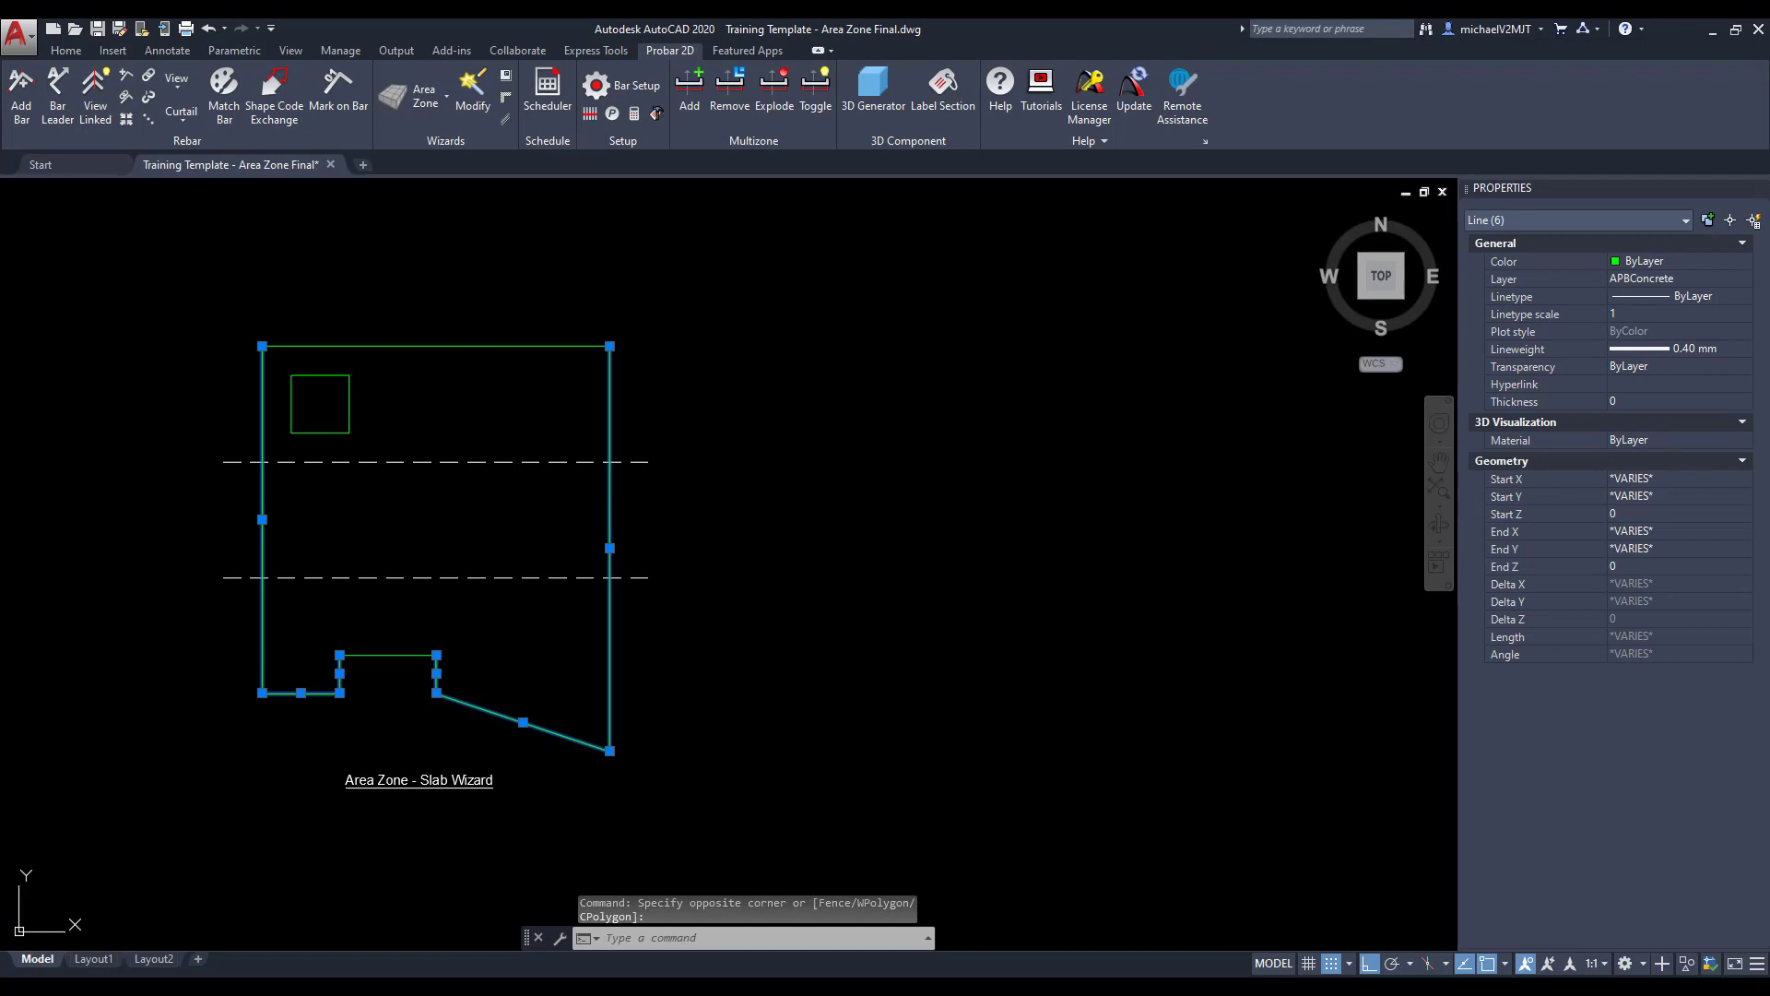
{"action": "left_click", "coordinate": [693, 433]}
{"action": "left_click", "coordinate": [161, 328]}
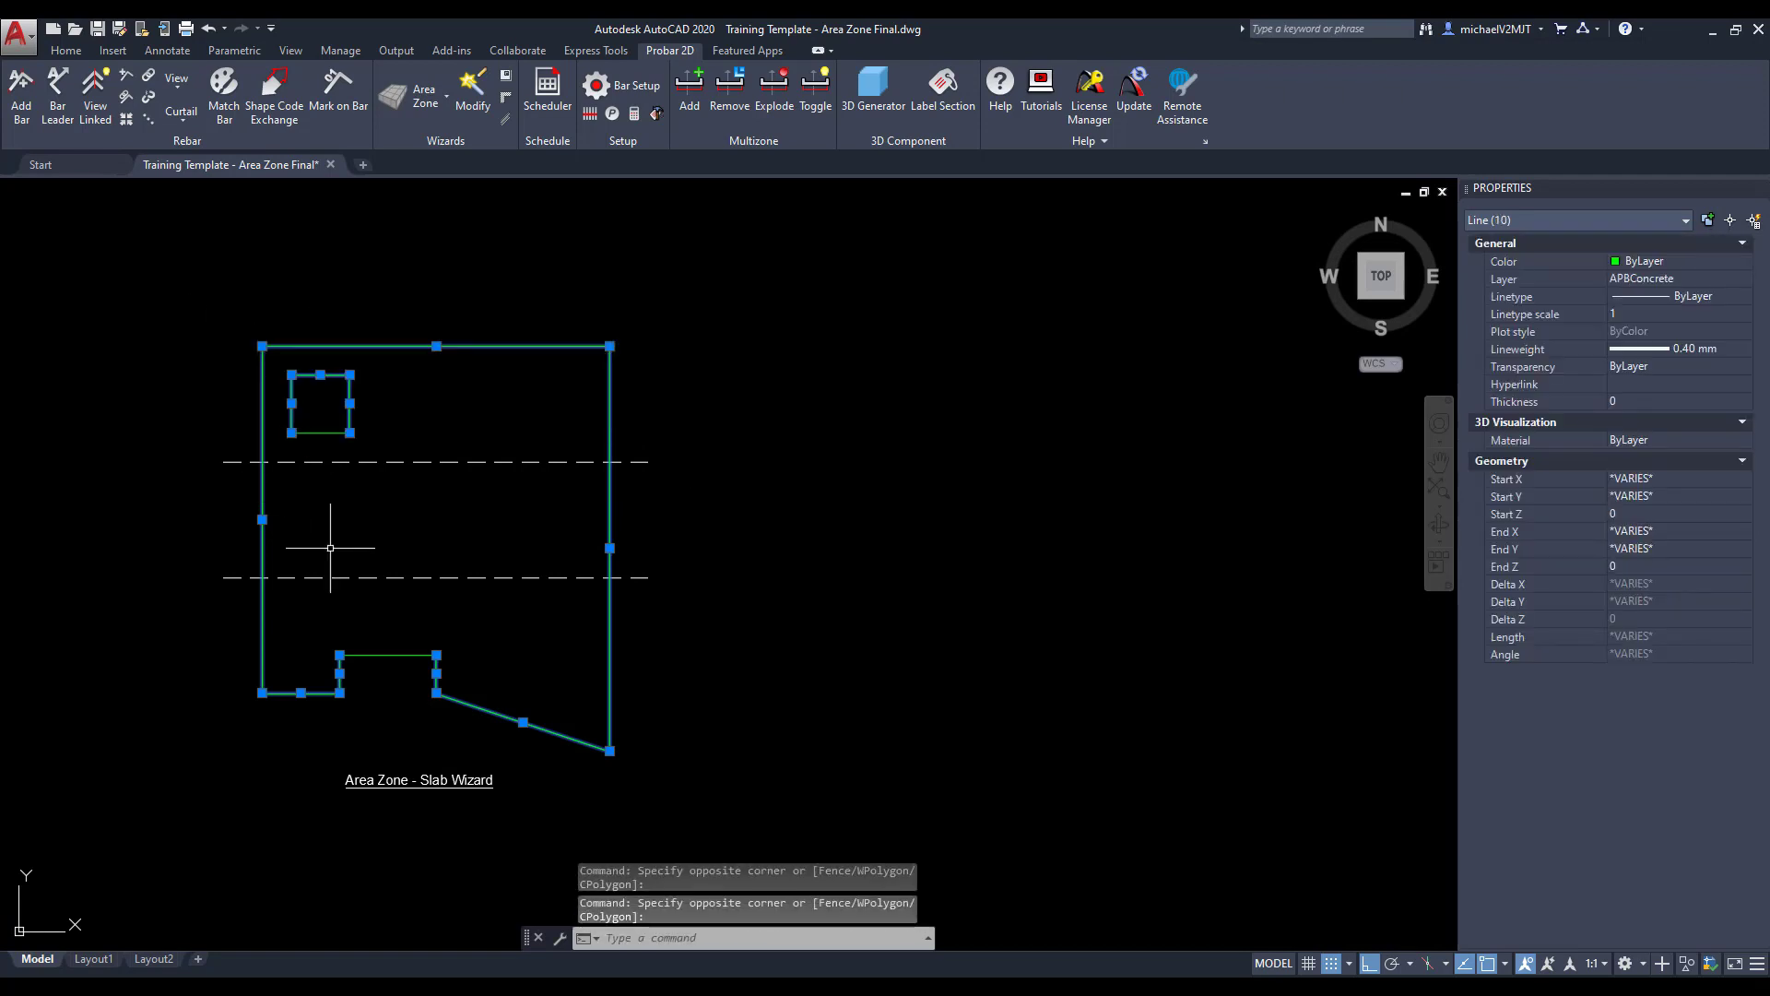
{"action": "left_click", "coordinate": [413, 657]}
{"action": "left_click", "coordinate": [396, 636]}
{"action": "left_click", "coordinate": [329, 433]}
{"action": "left_click", "coordinate": [319, 445]}
{"action": "left_click", "coordinate": [371, 441]}
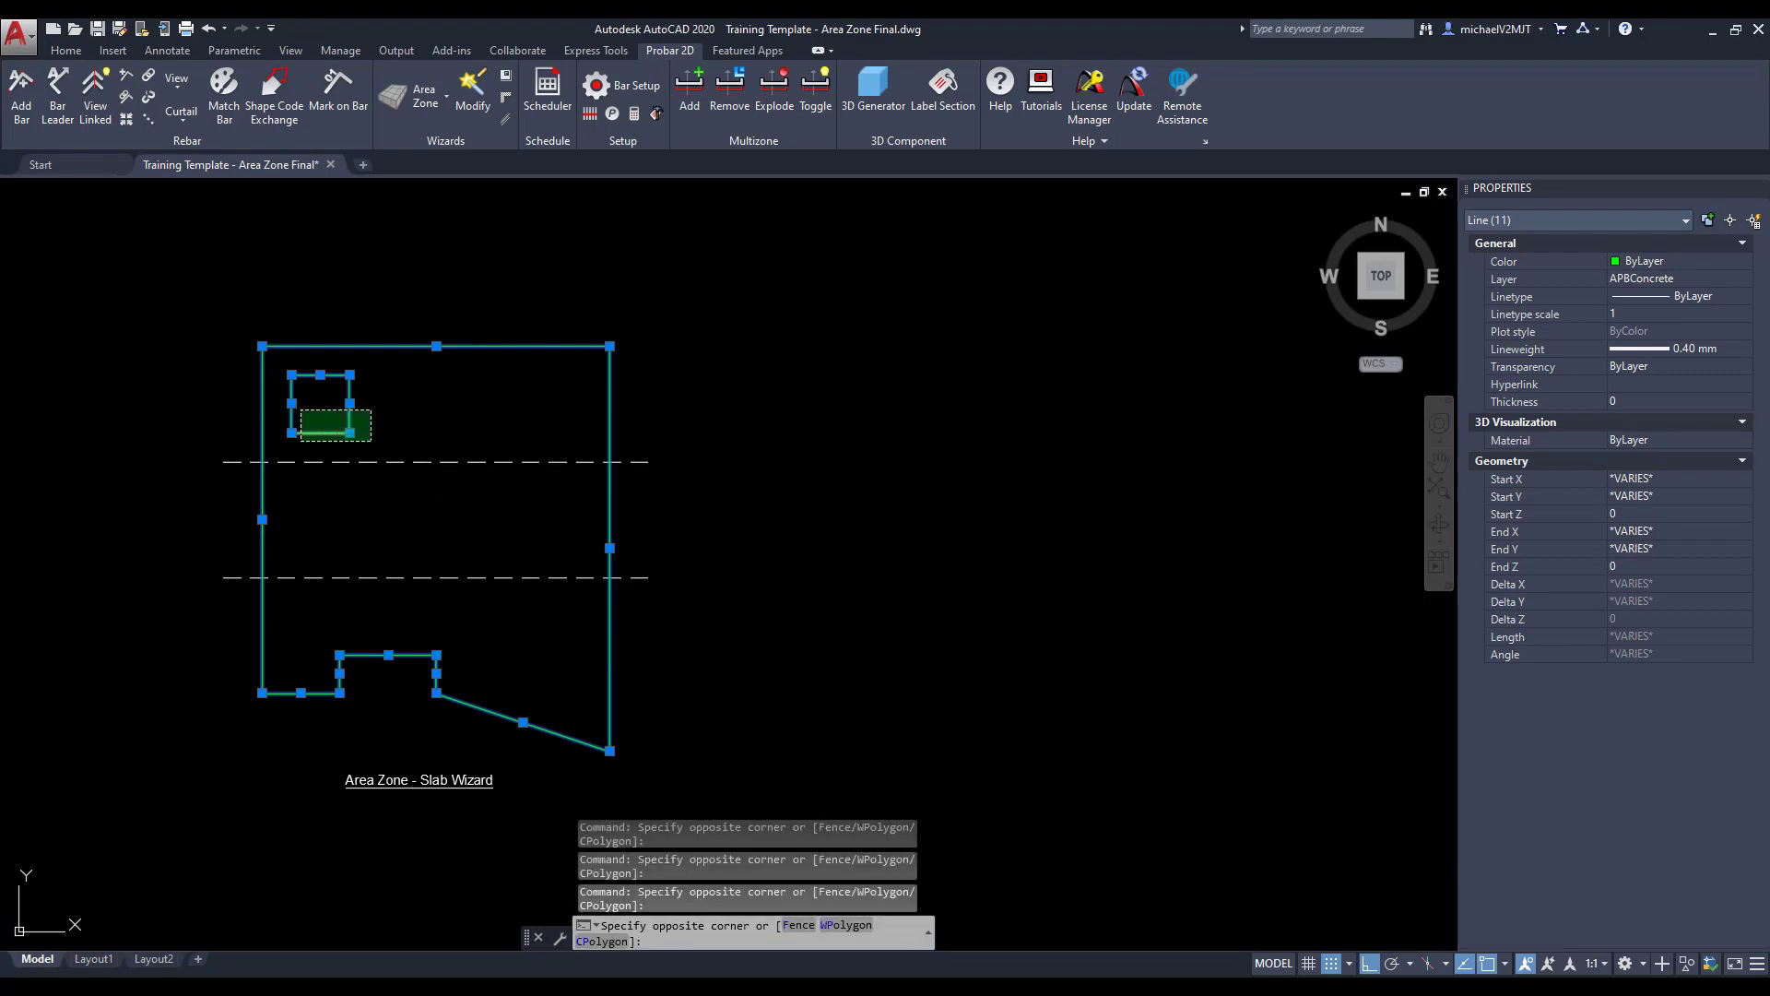
{"action": "left_click", "coordinate": [301, 410]}
{"action": "type", "text": "jo"}
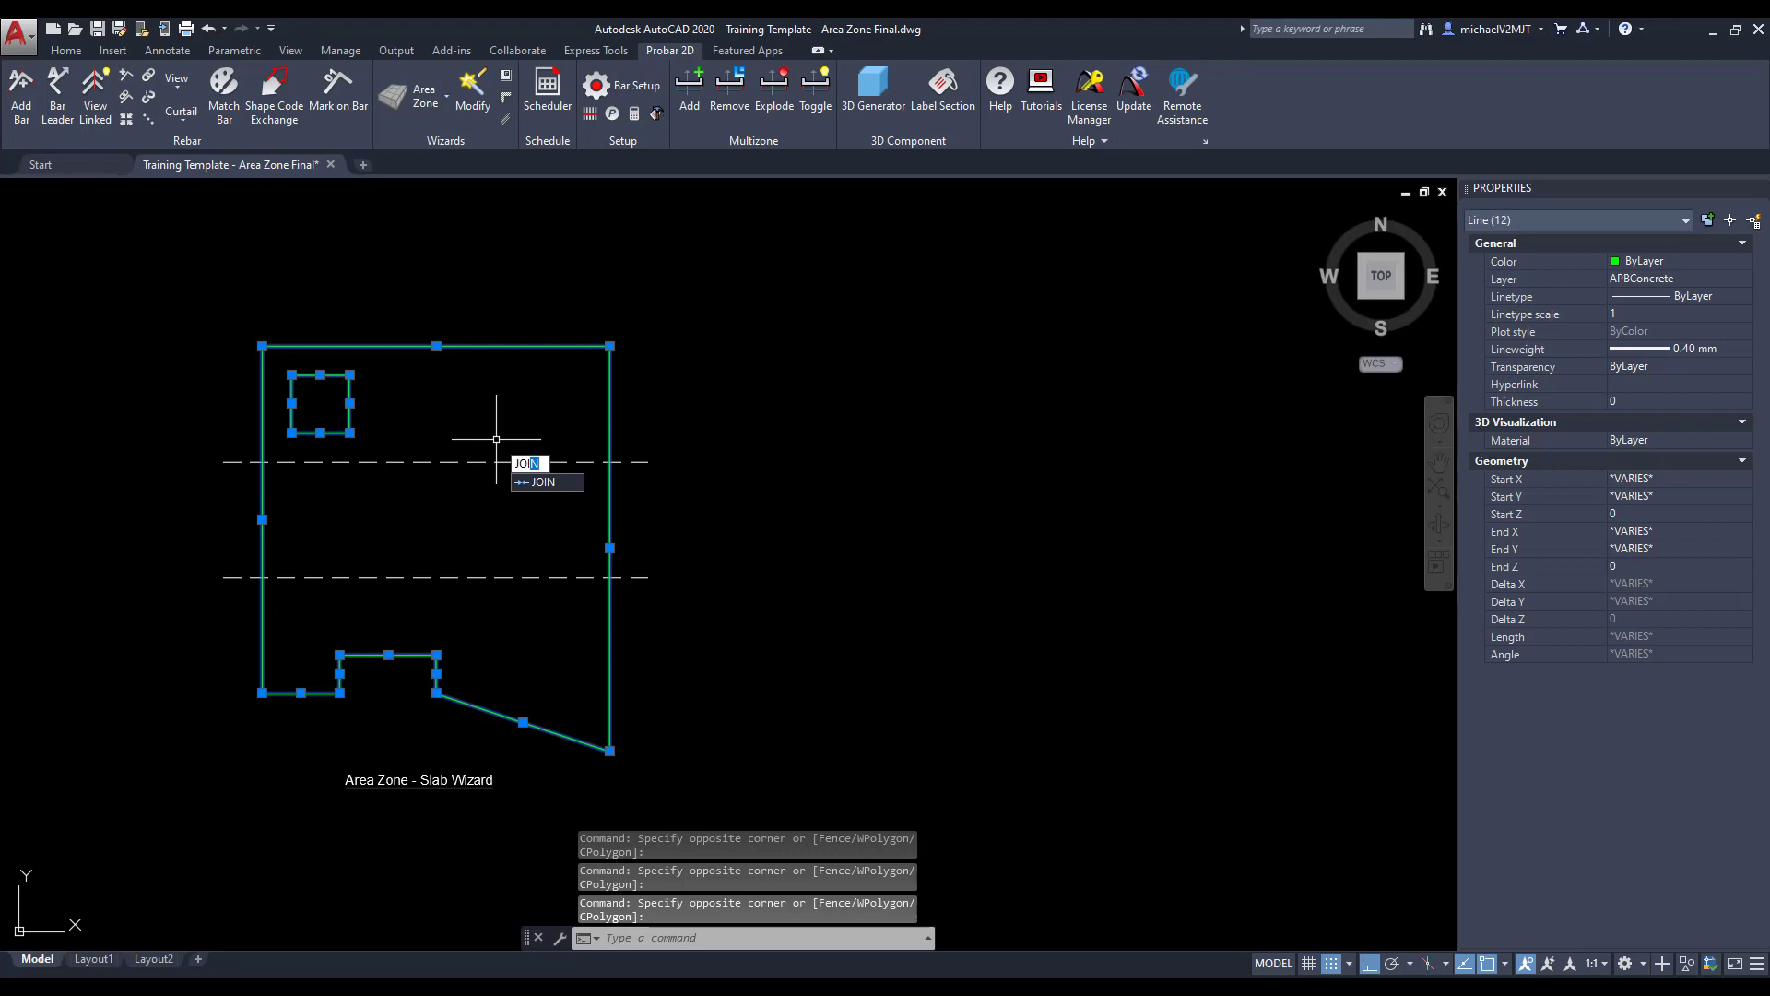
{"action": "key", "text": "Return"}
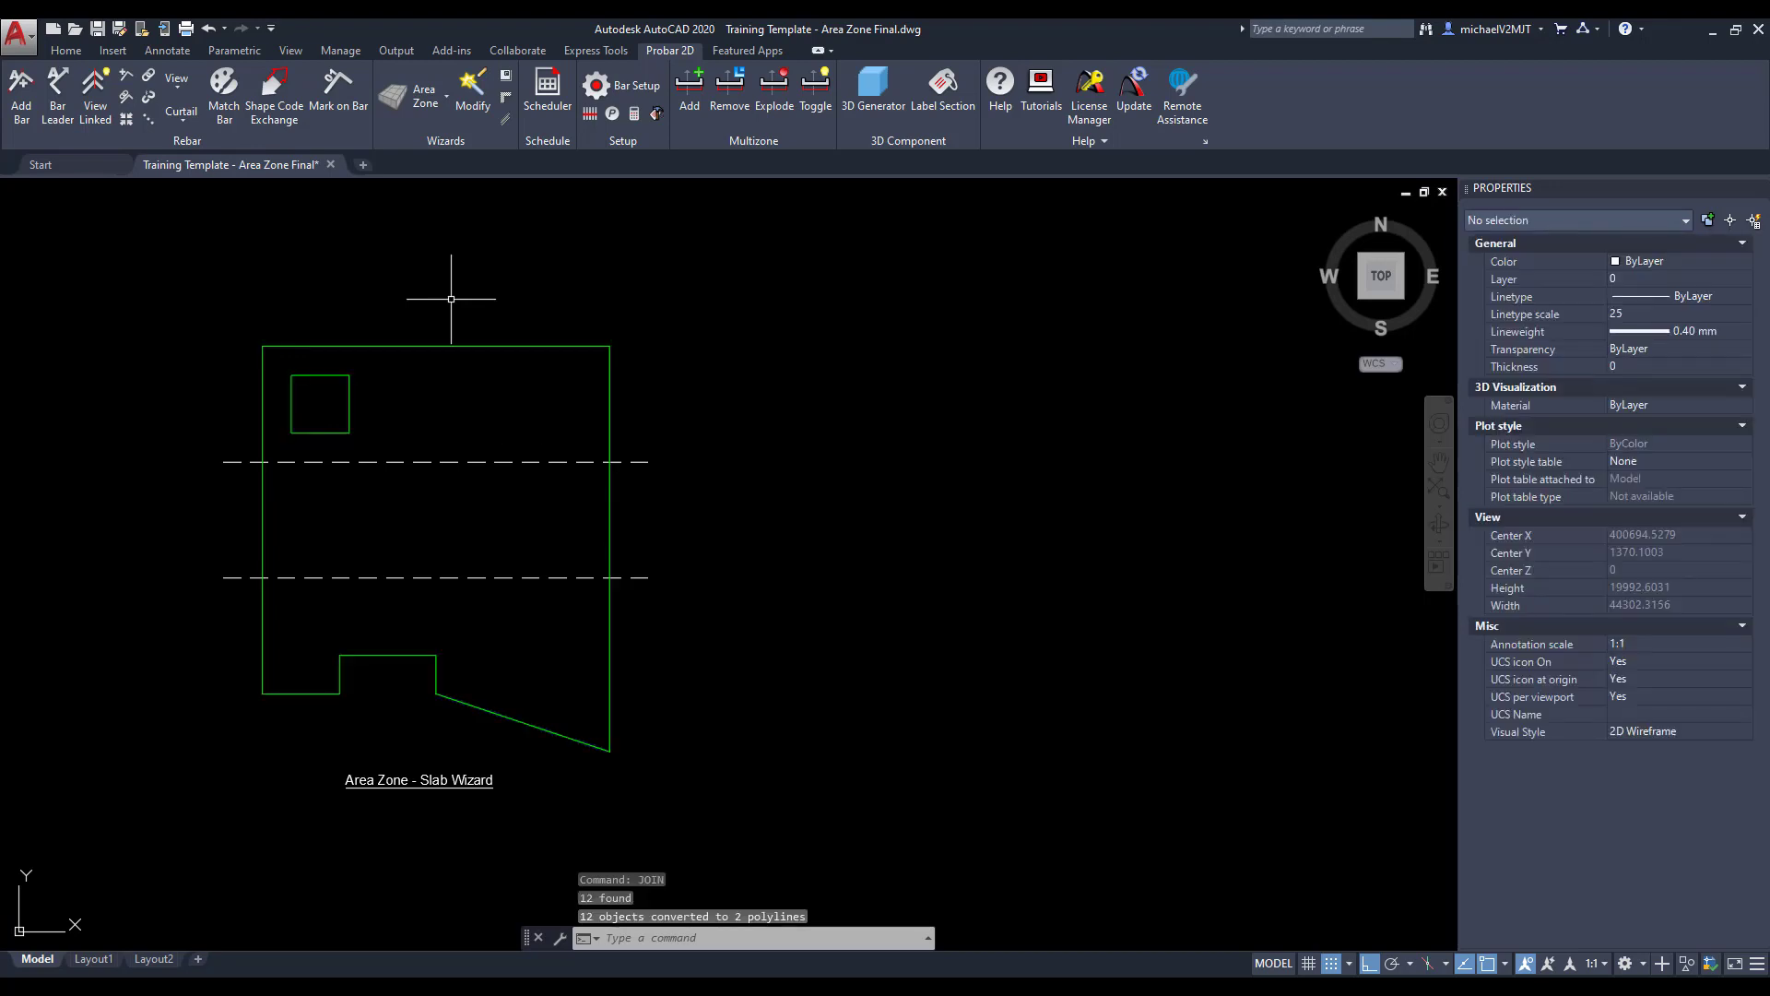
Start the Area Zone wizard using both polylines as boundaries and the two dashed gridlines
{"action": "left_click", "coordinate": [444, 109]}
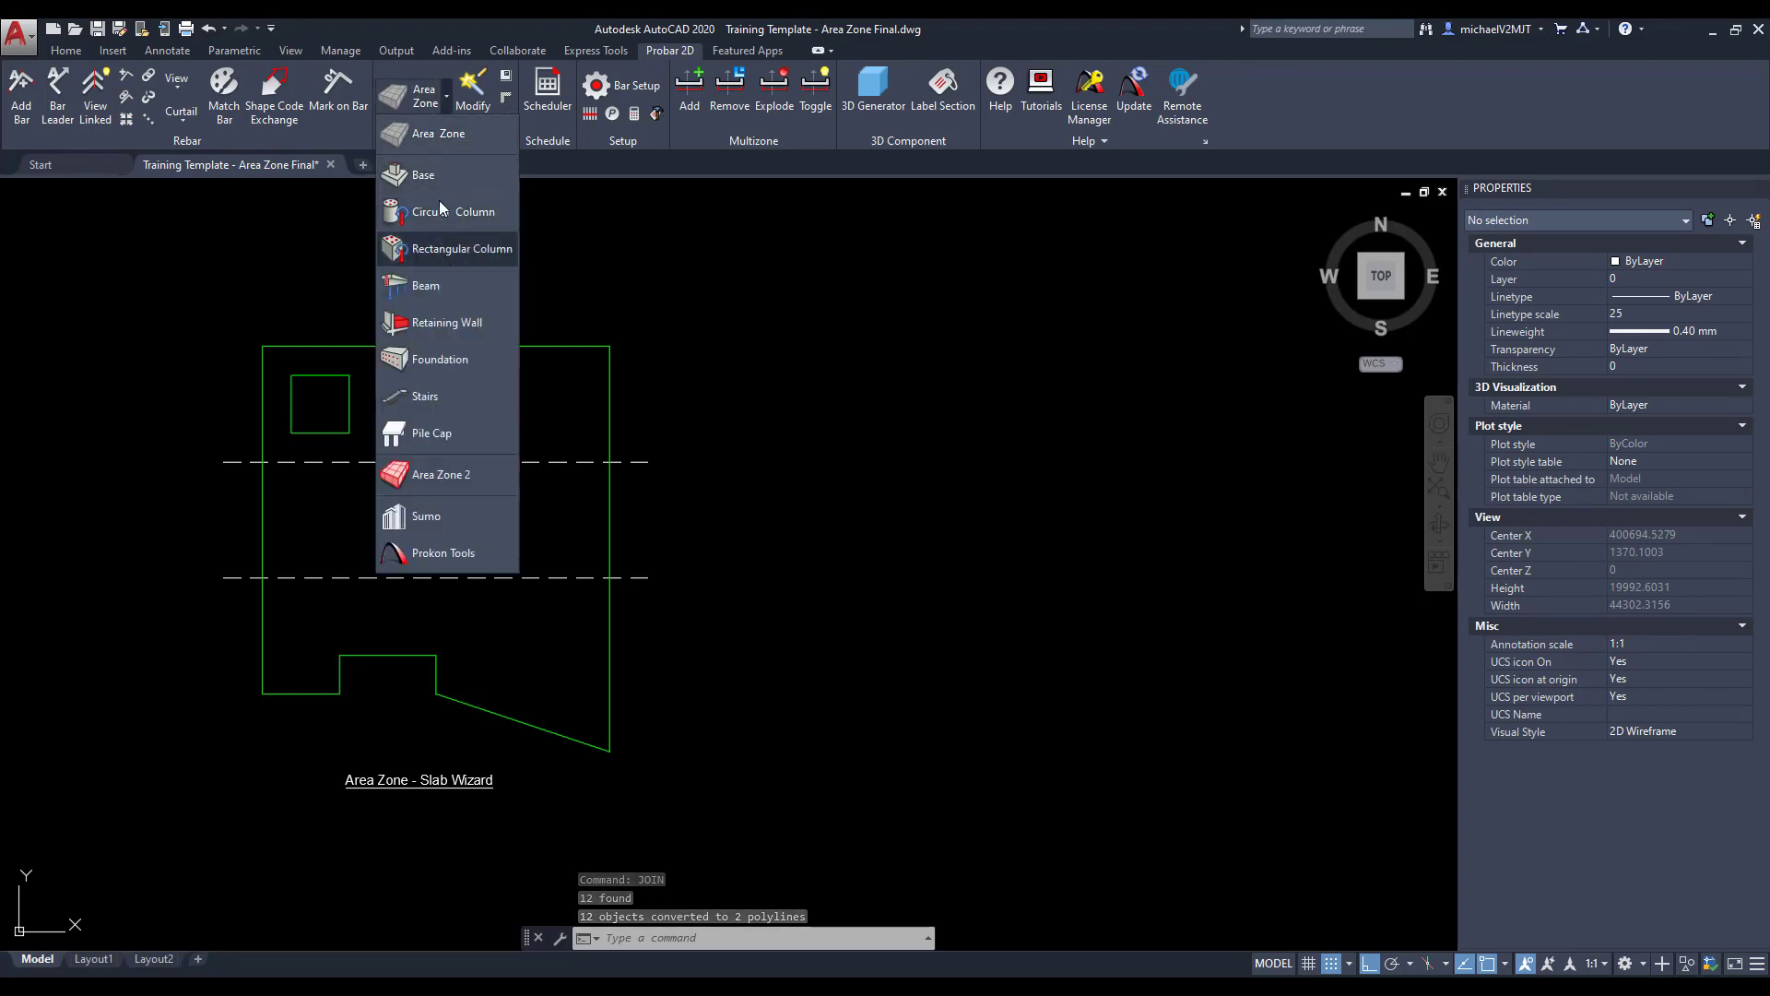
{"action": "left_click", "coordinate": [440, 139]}
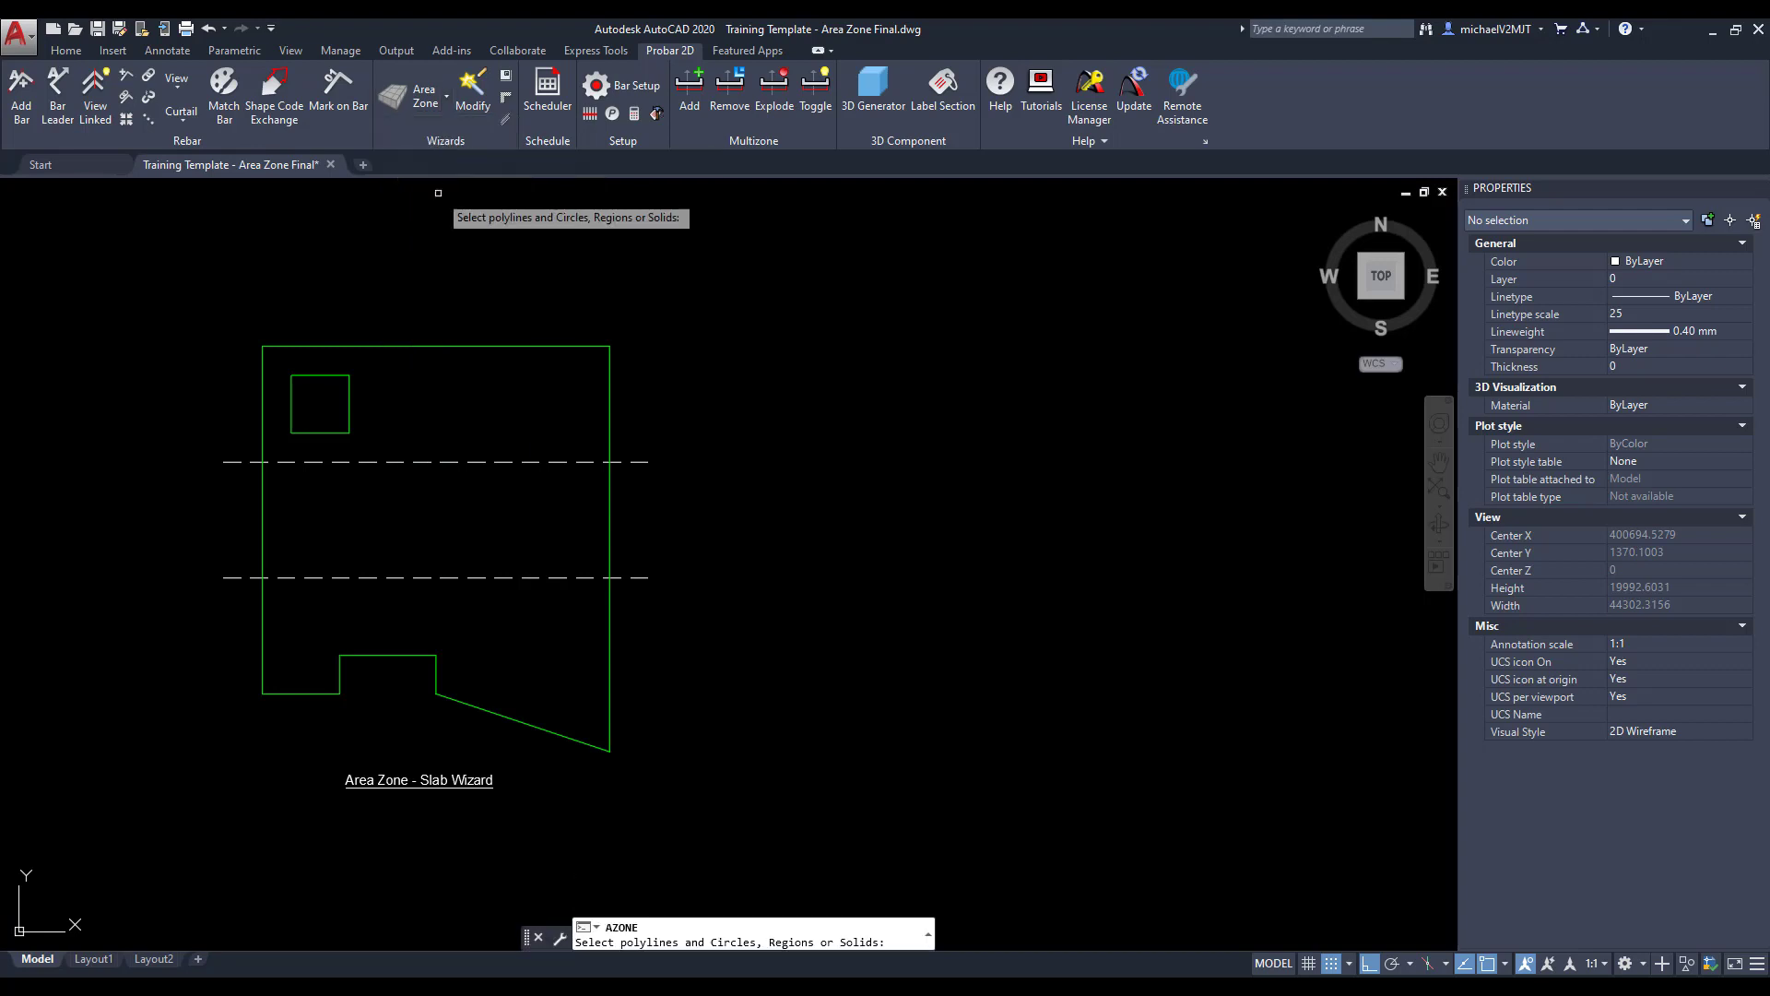
{"action": "left_click", "coordinate": [378, 426]}
{"action": "left_click", "coordinate": [280, 324]}
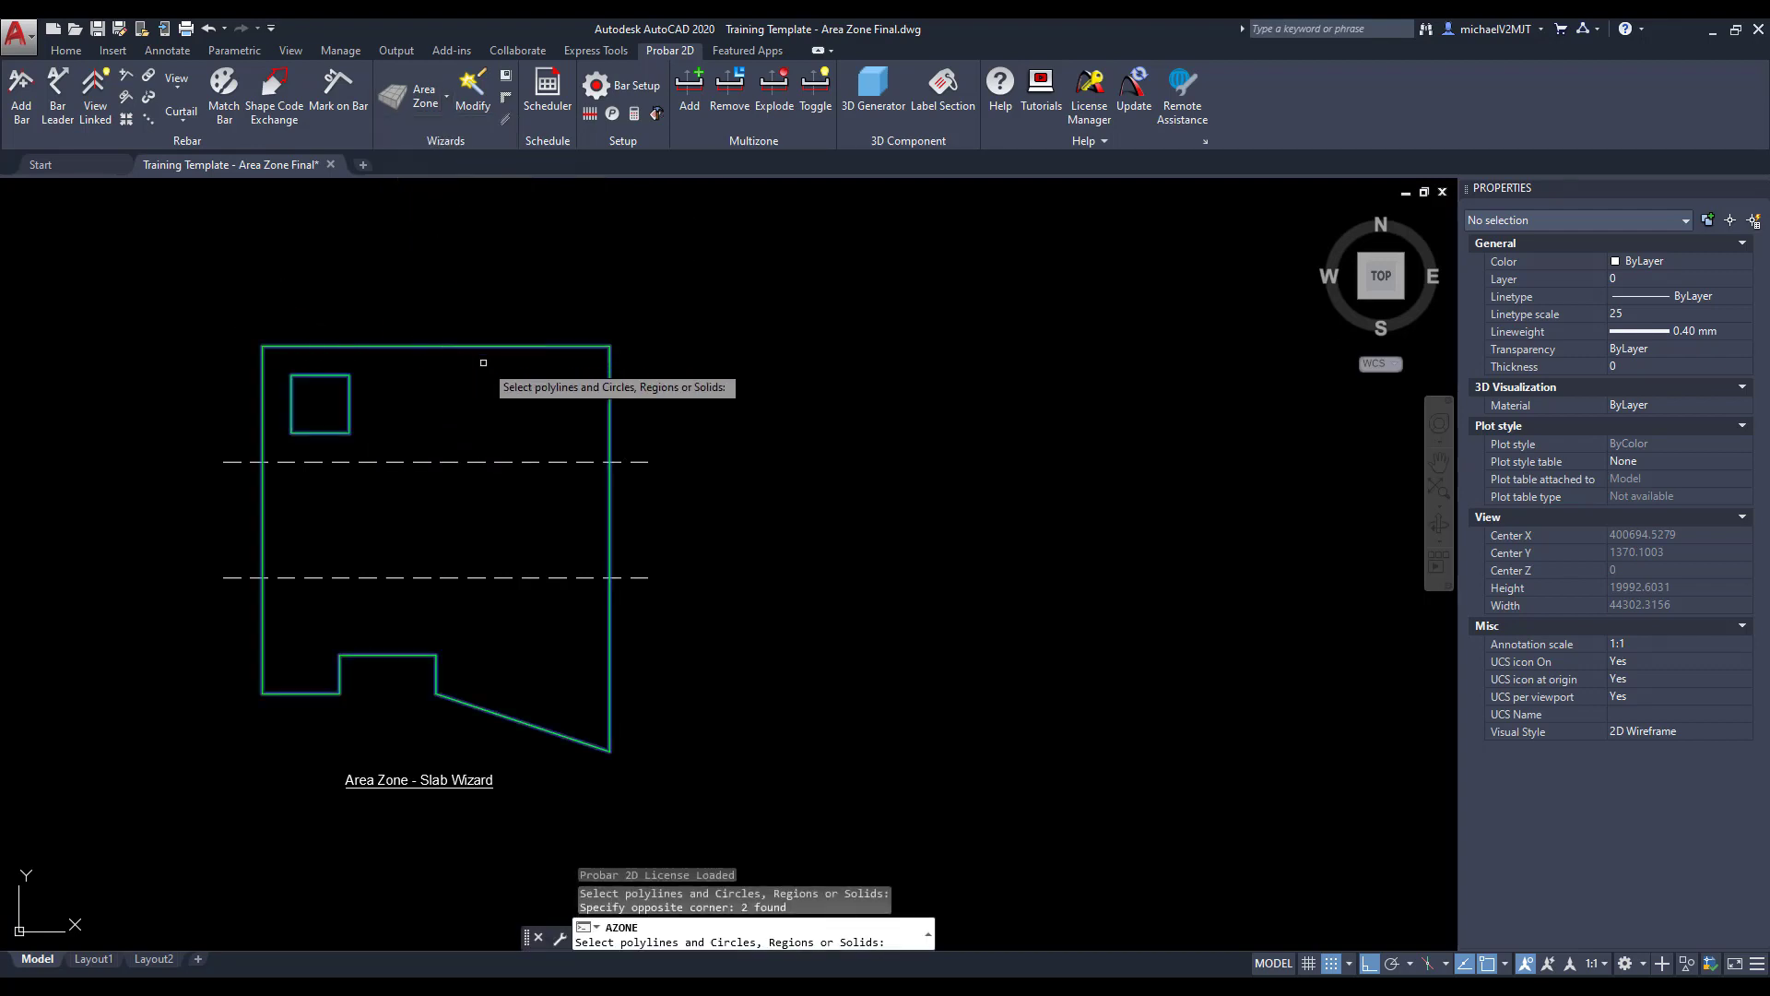
{"action": "key", "text": "Return"}
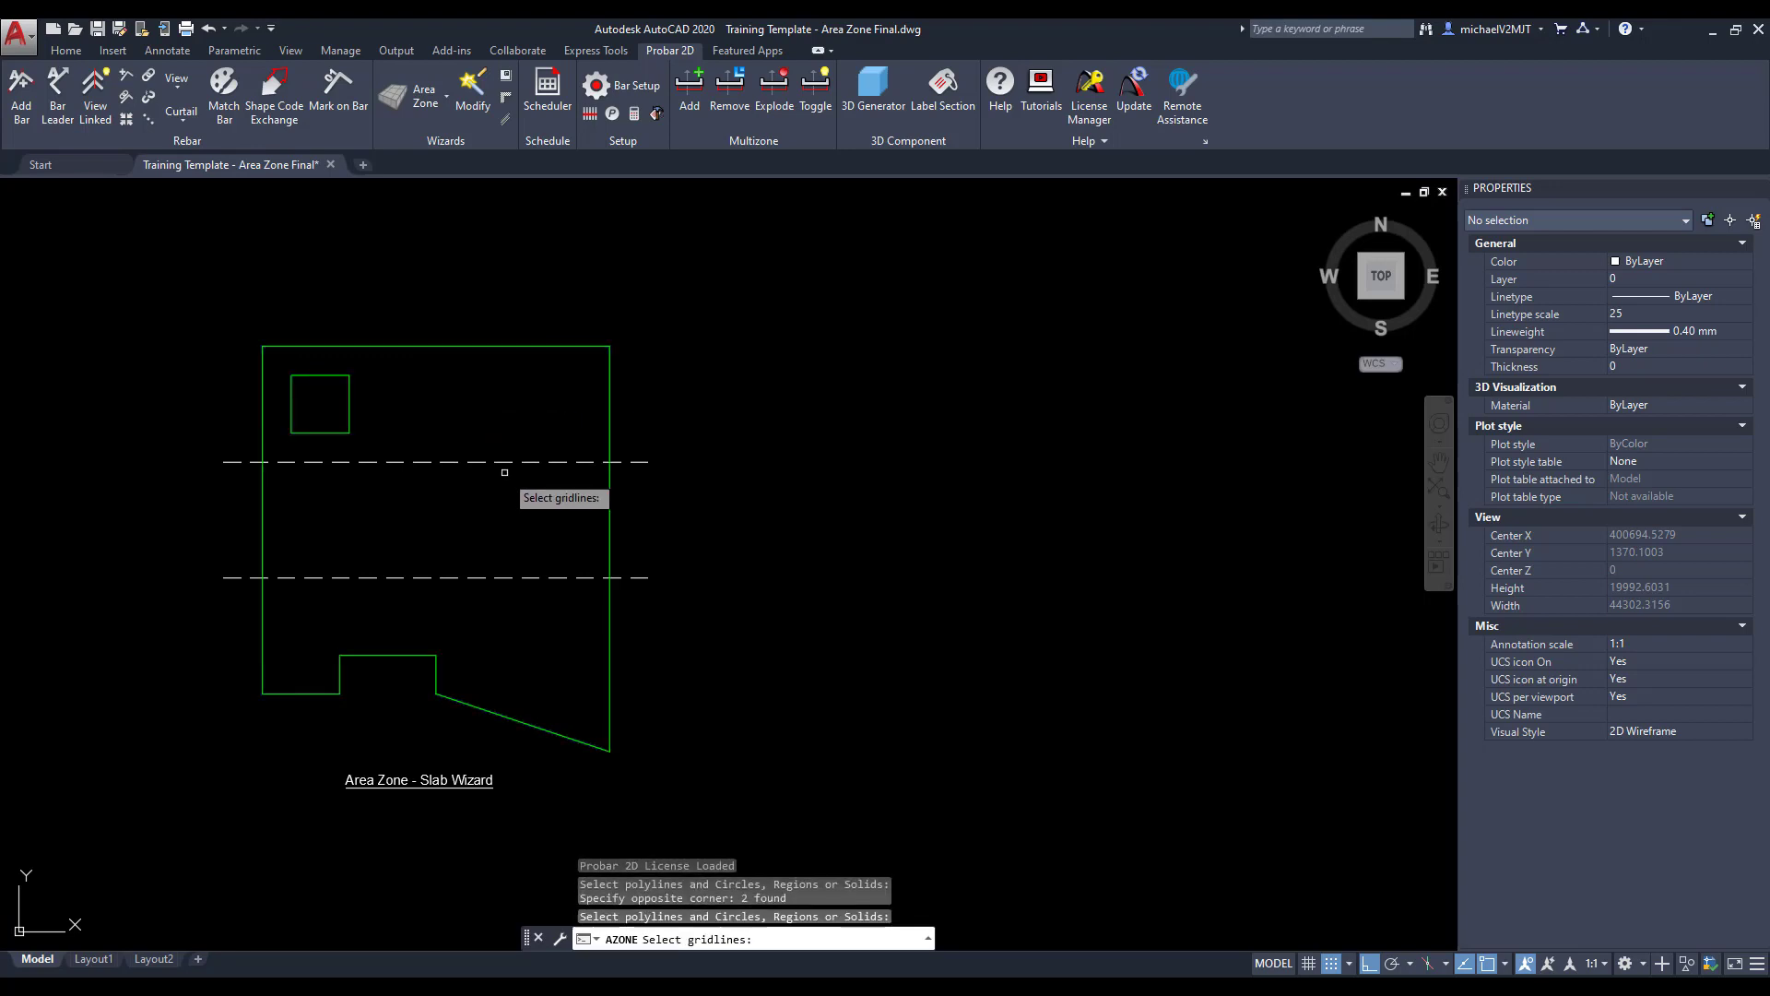
{"action": "left_click", "coordinate": [527, 594]}
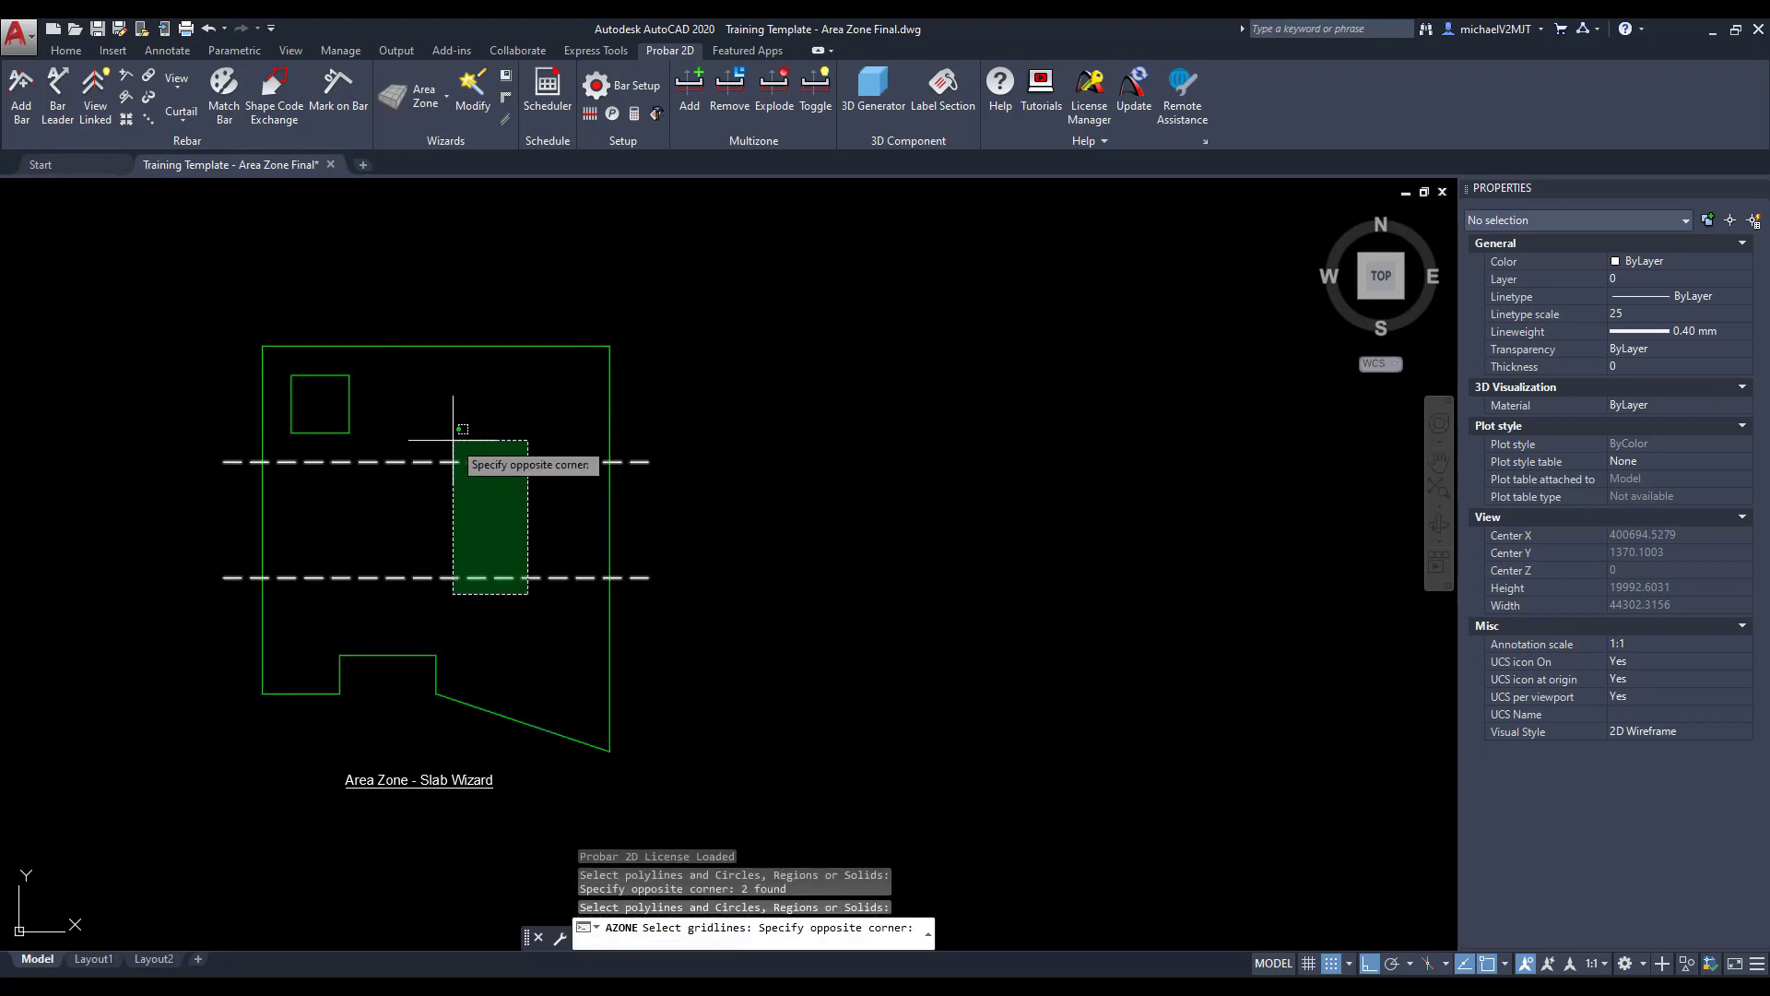
{"action": "left_click", "coordinate": [453, 440]}
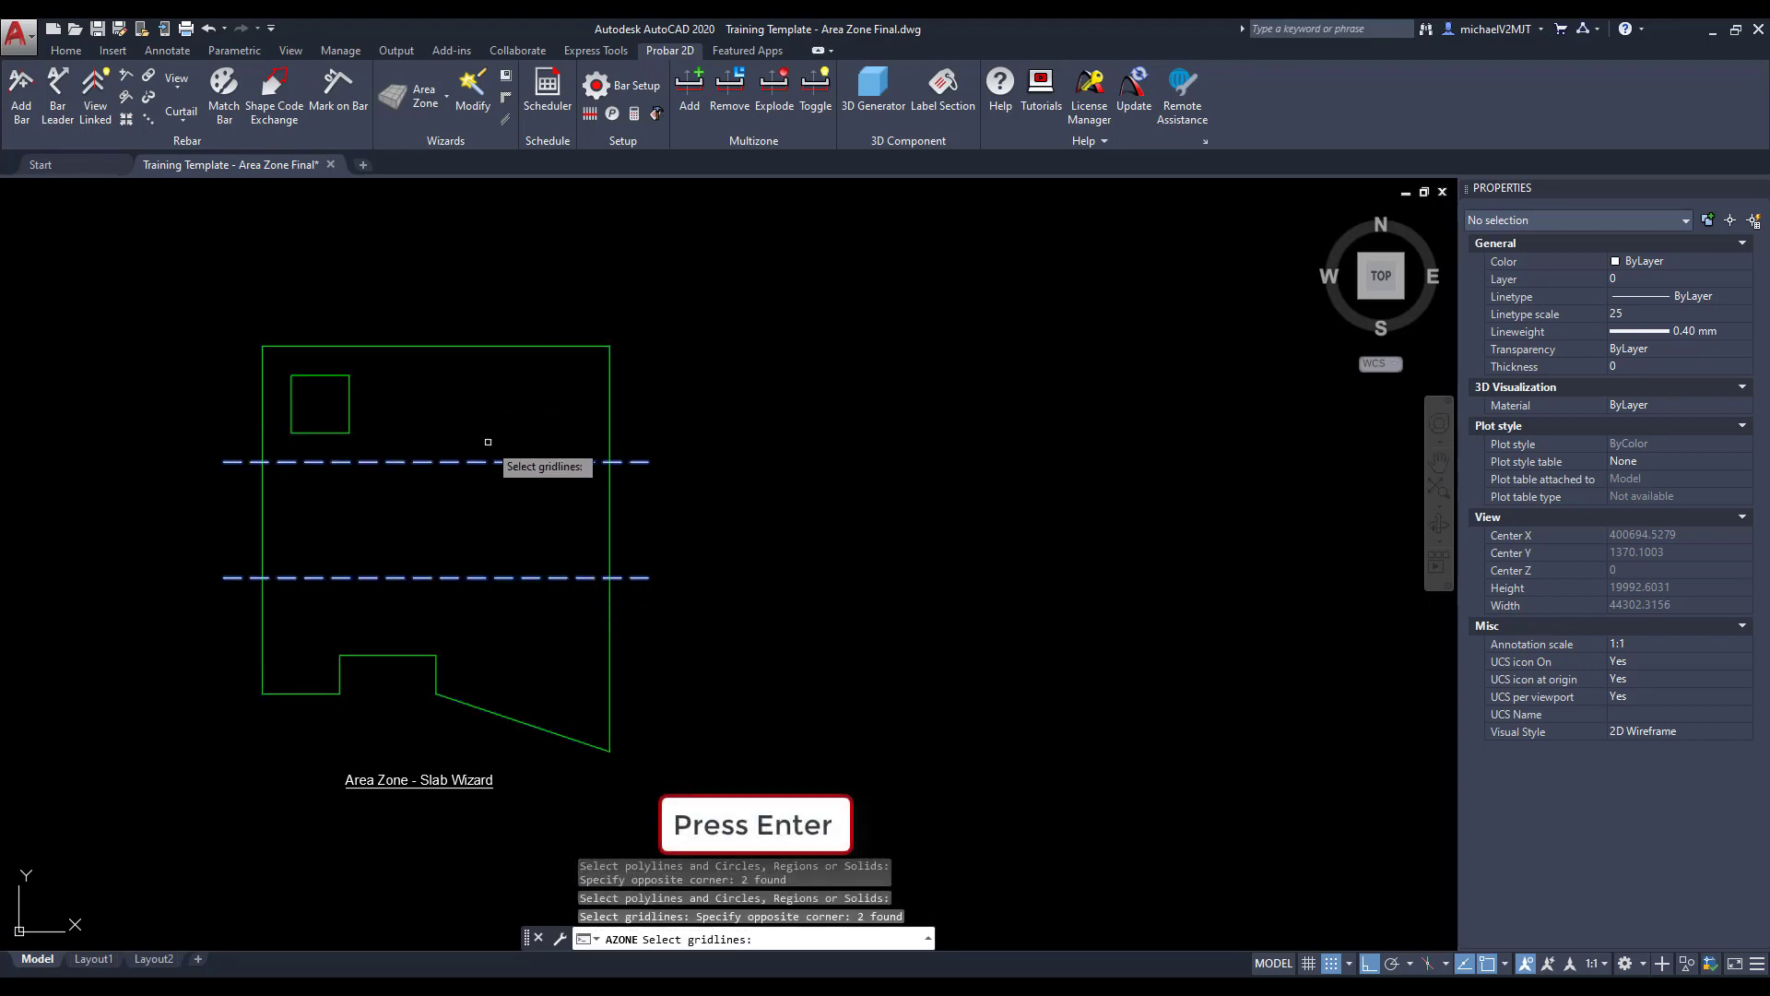
In the Slab Wizard, set bar type Y, bar diameter 25 and bar spacing 200
{"action": "key", "text": "Return"}
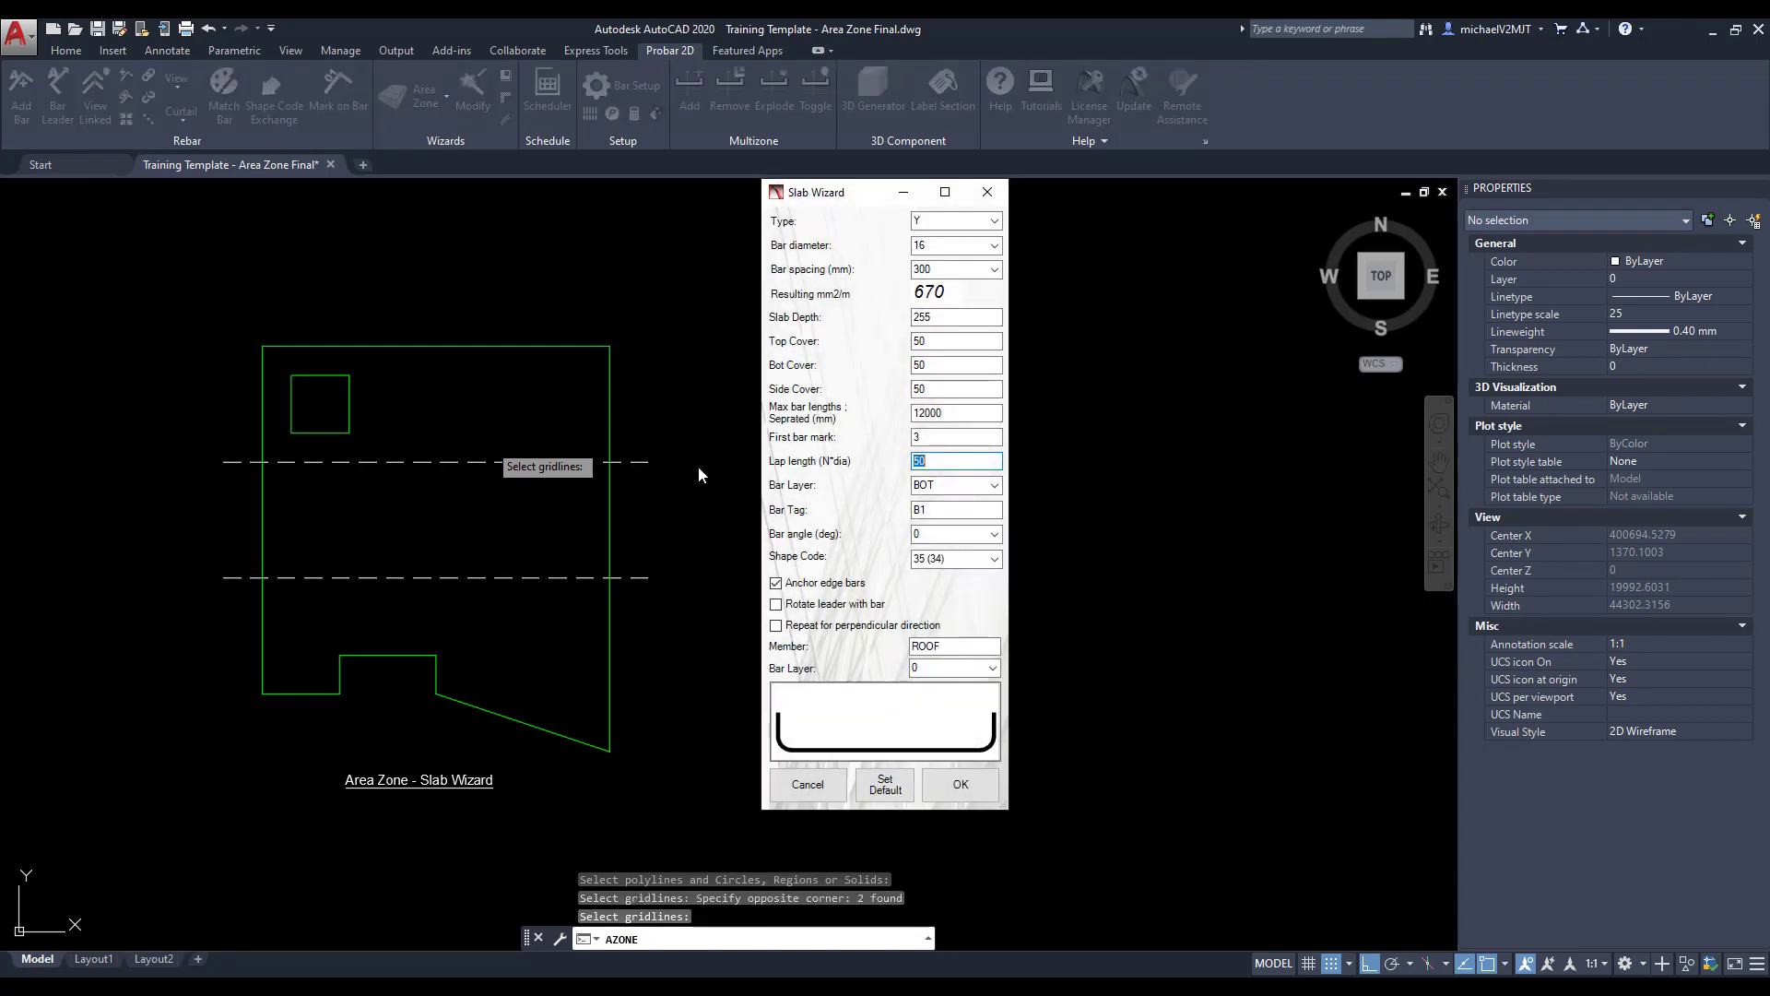
{"action": "left_click", "coordinate": [993, 221]}
{"action": "left_click", "coordinate": [991, 238]}
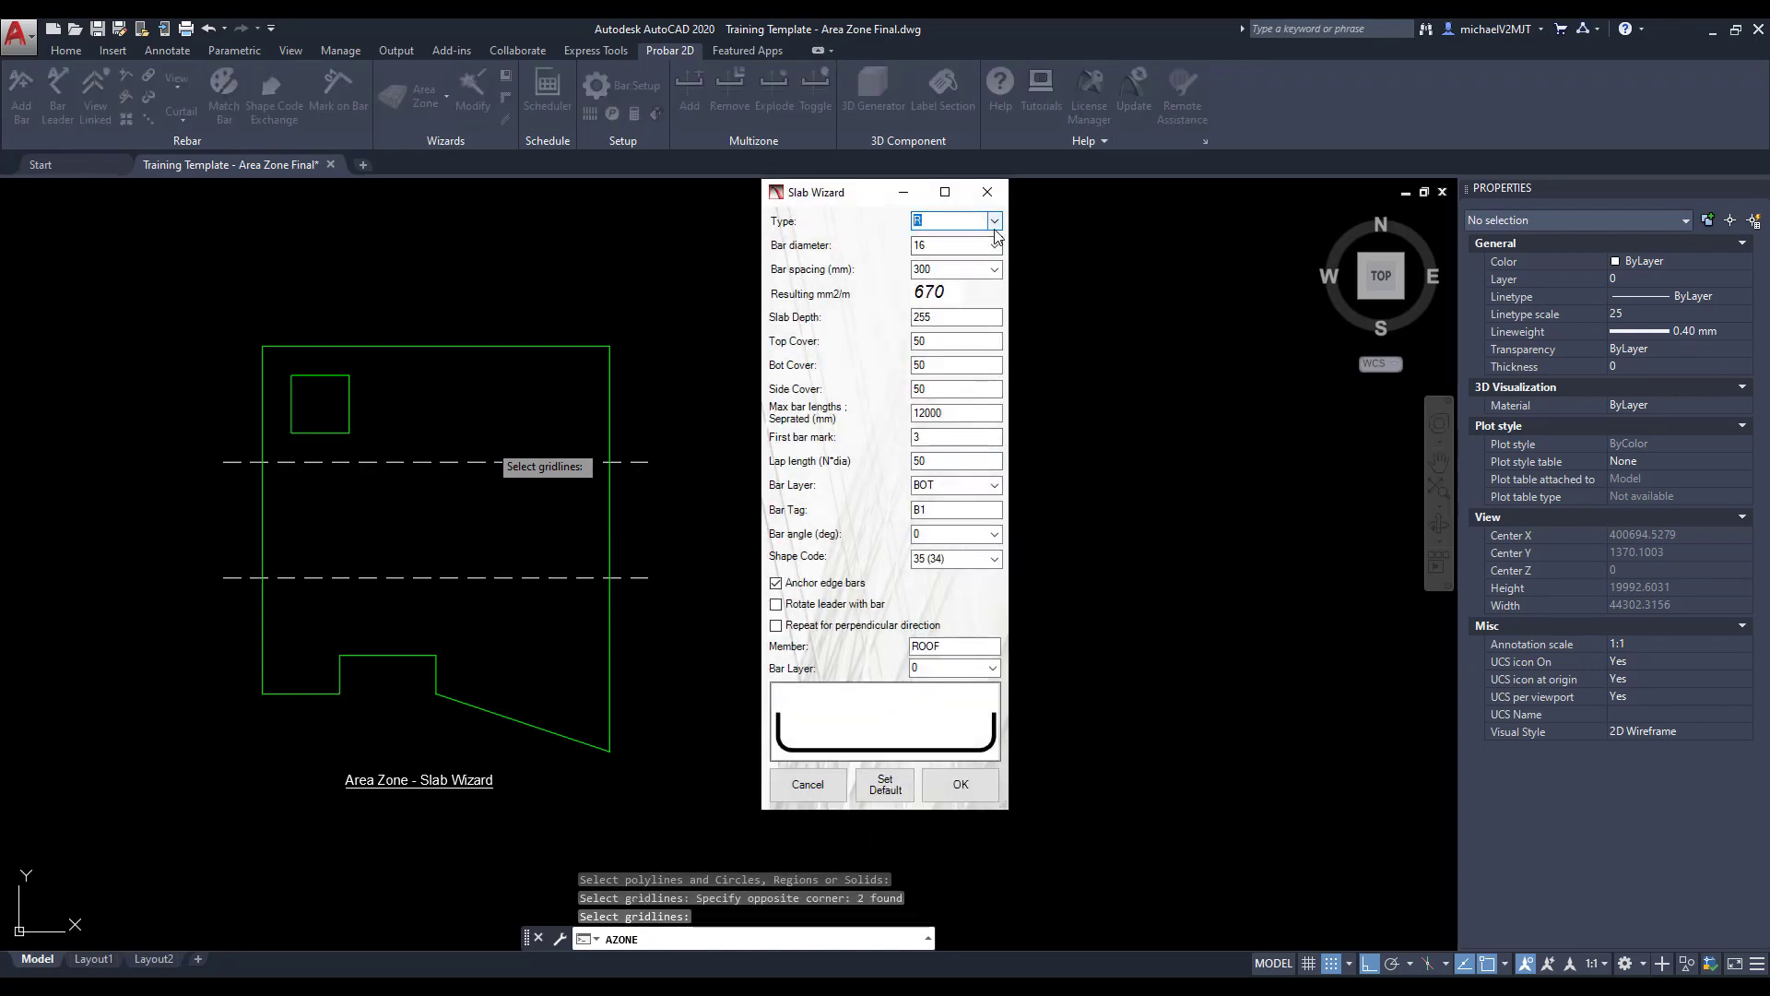
{"action": "left_click", "coordinate": [994, 221]}
{"action": "left_click", "coordinate": [992, 249]}
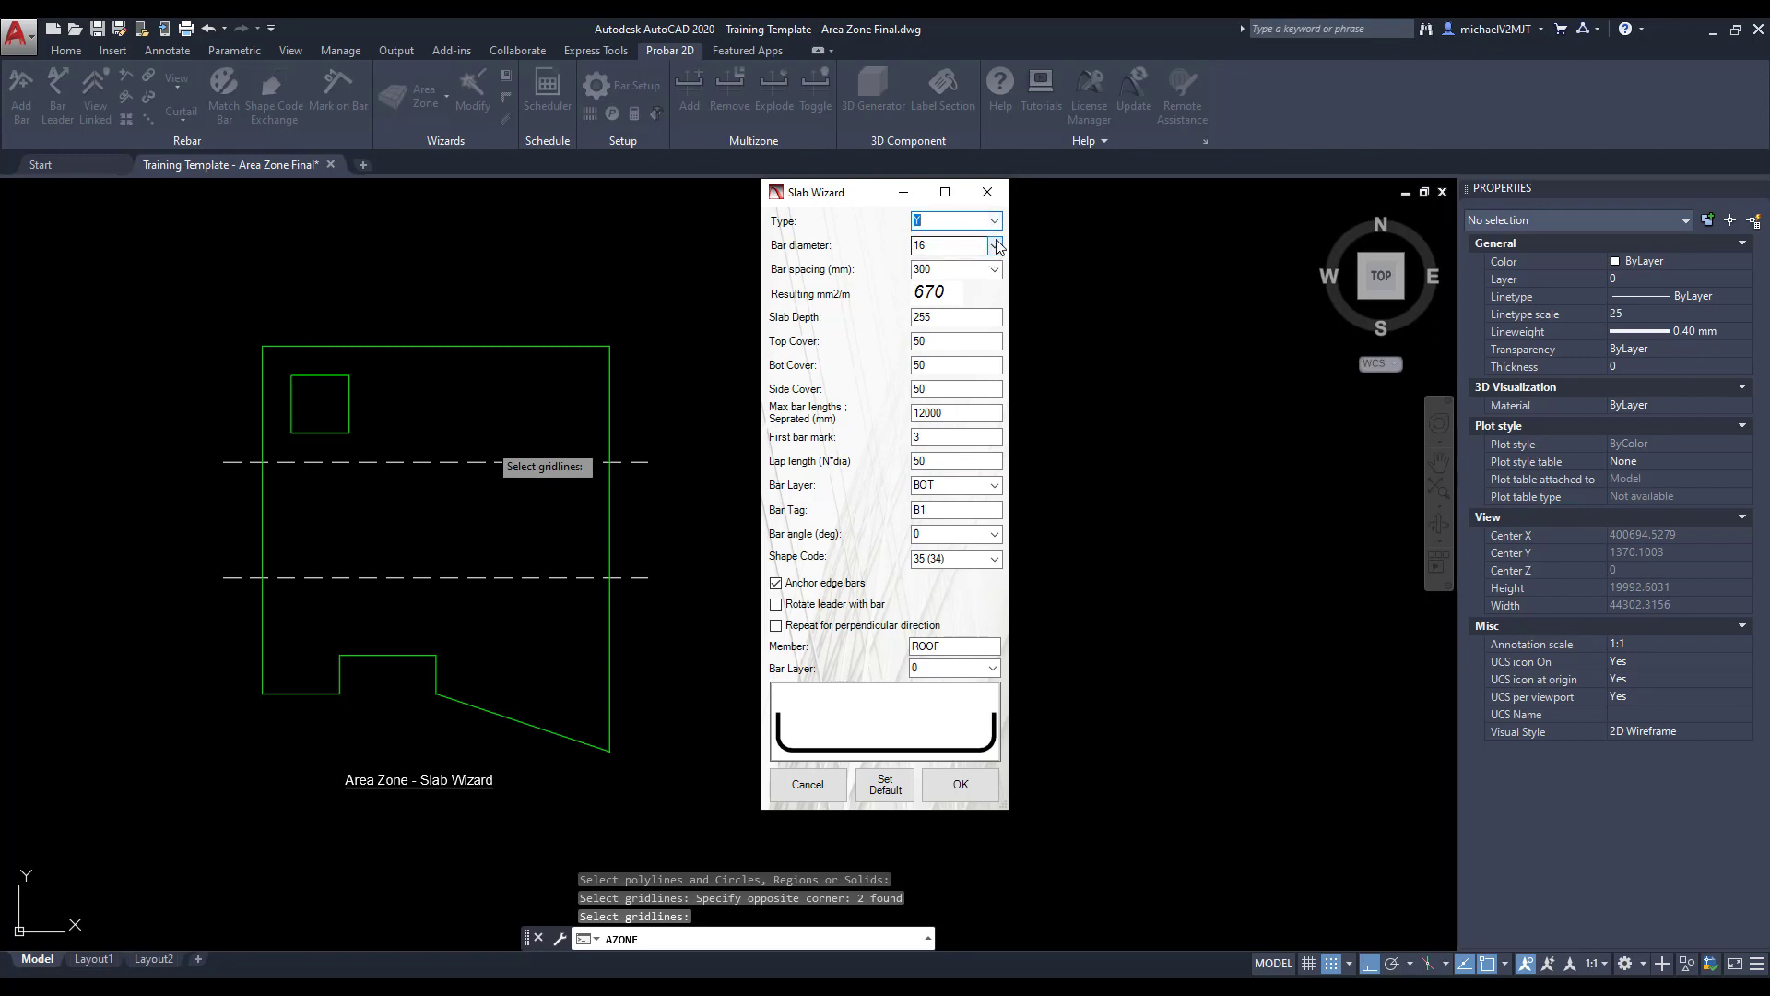
{"action": "left_click", "coordinate": [996, 246]}
{"action": "left_click", "coordinate": [968, 330]}
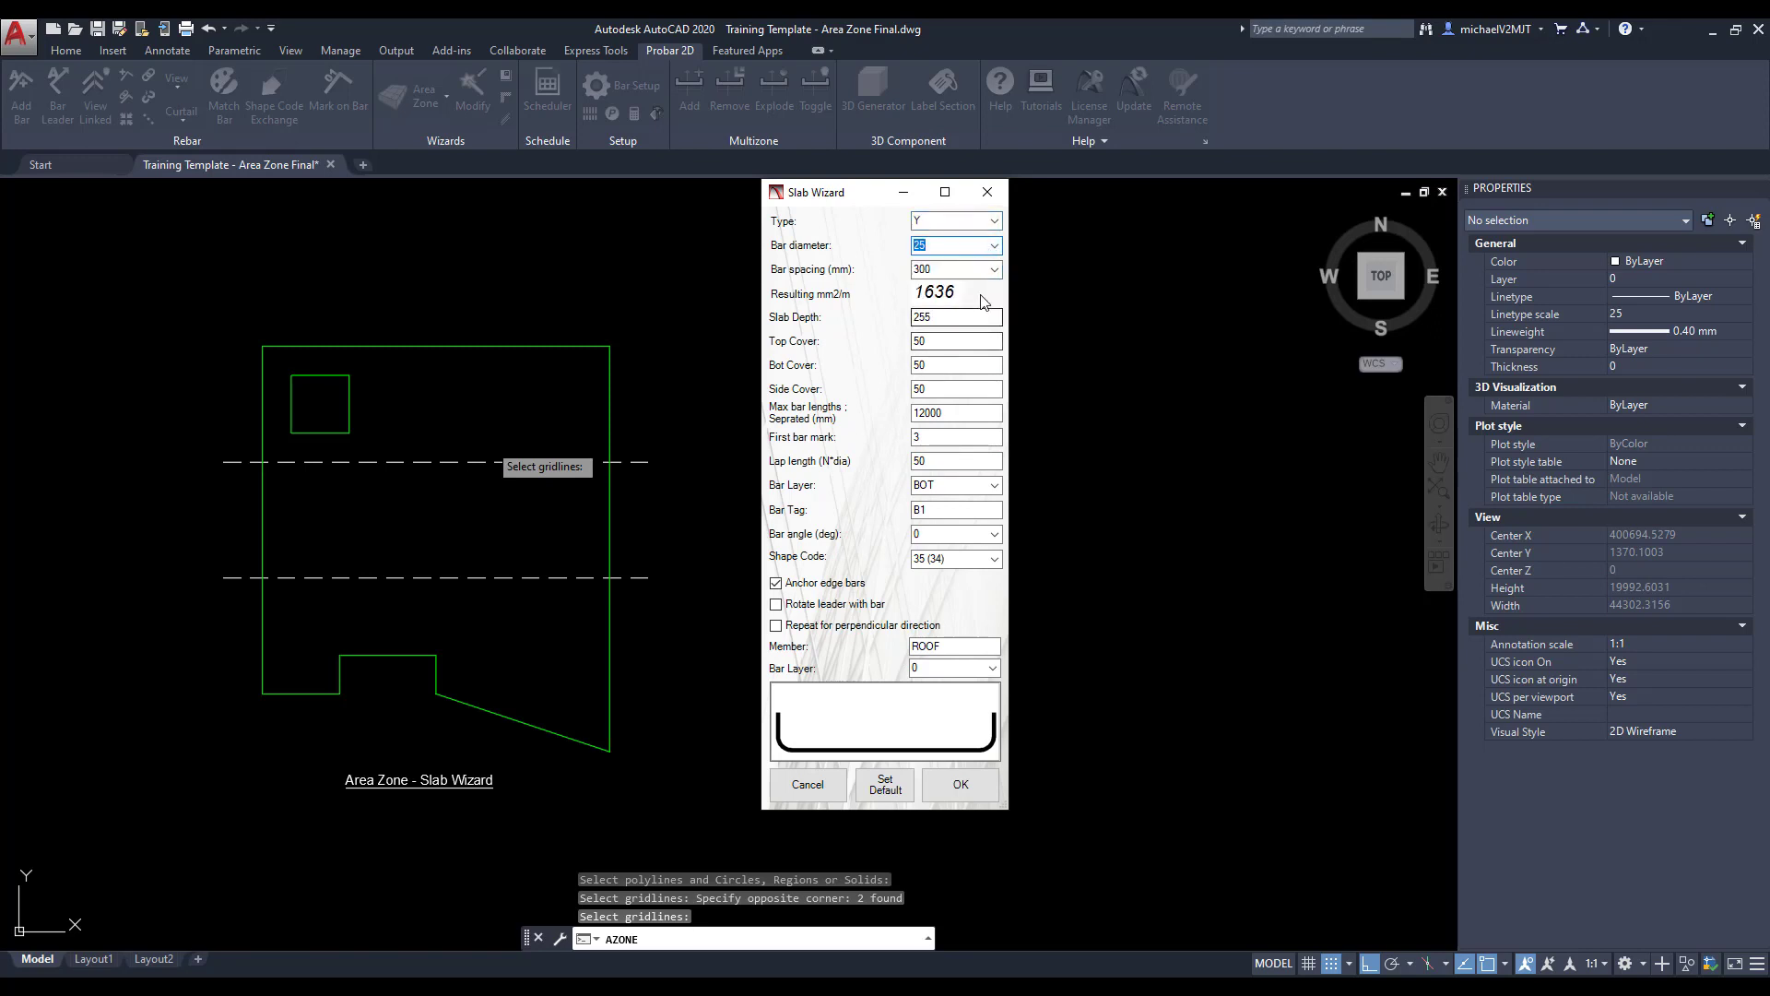
{"action": "left_click", "coordinate": [995, 269]}
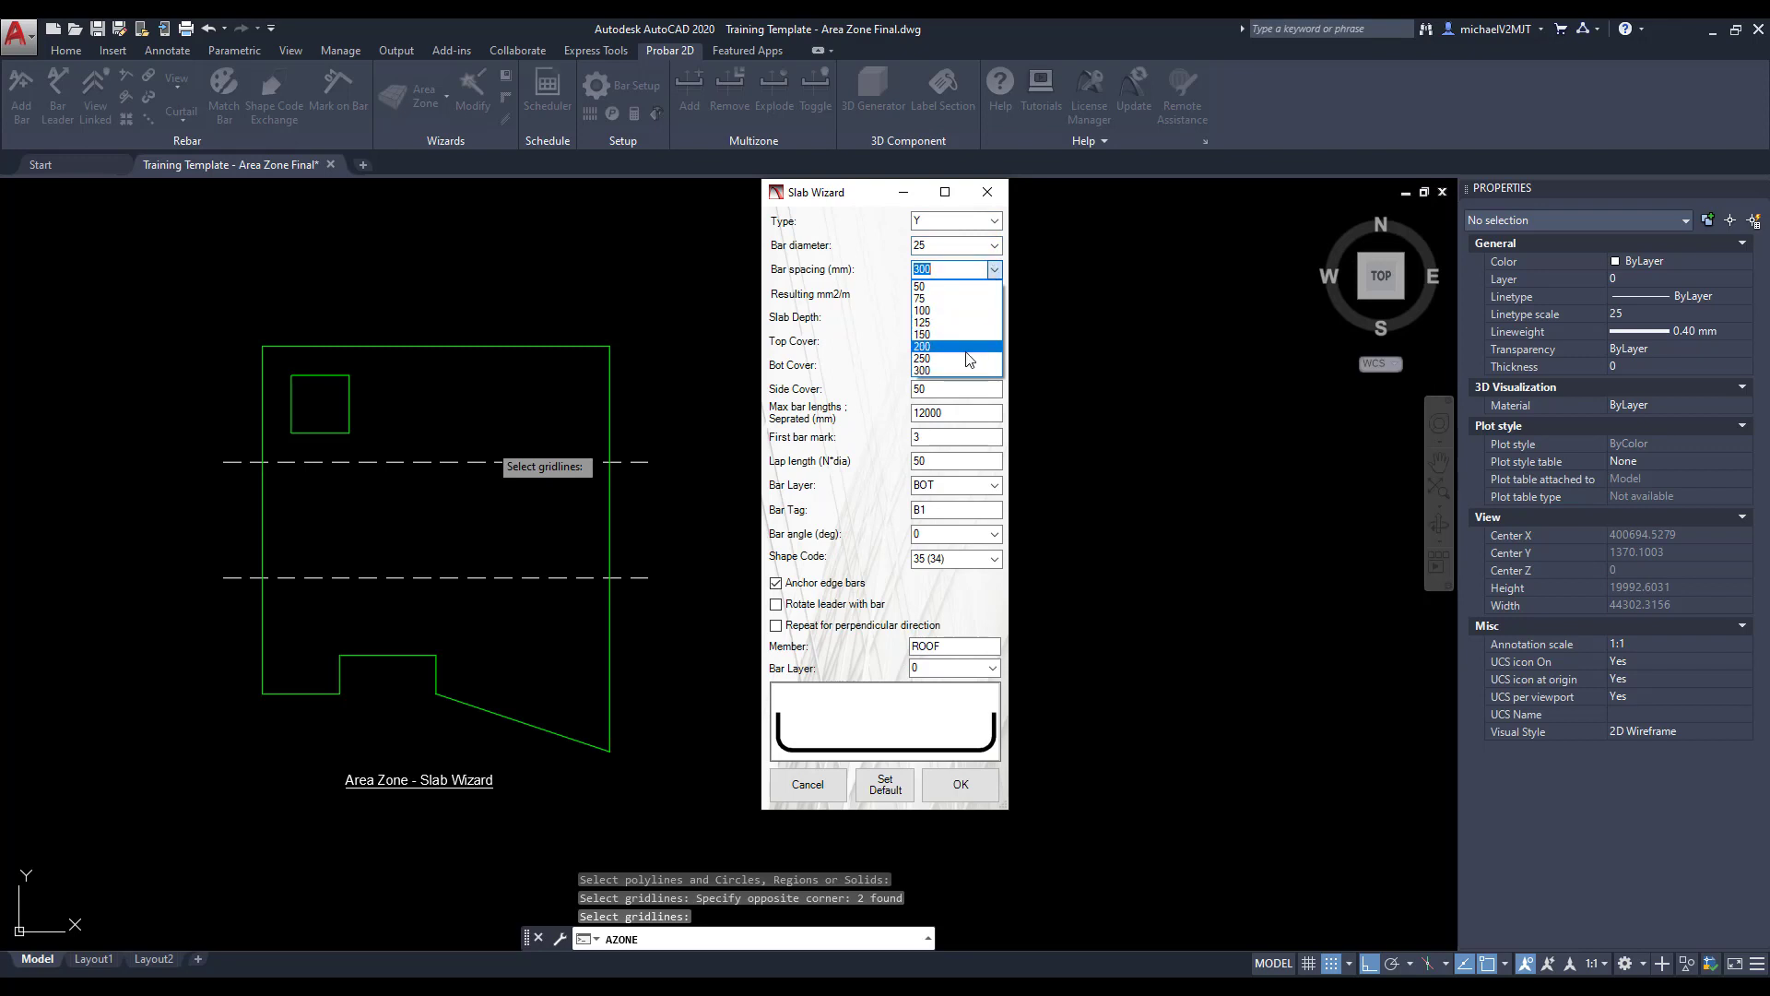
{"action": "left_click", "coordinate": [966, 348]}
Set slab depth 340, top cover 30 and bottom cover 30
{"action": "left_click", "coordinate": [952, 318]}
{"action": "type", "text": "255"}
{"action": "key", "text": "BackSpace"}
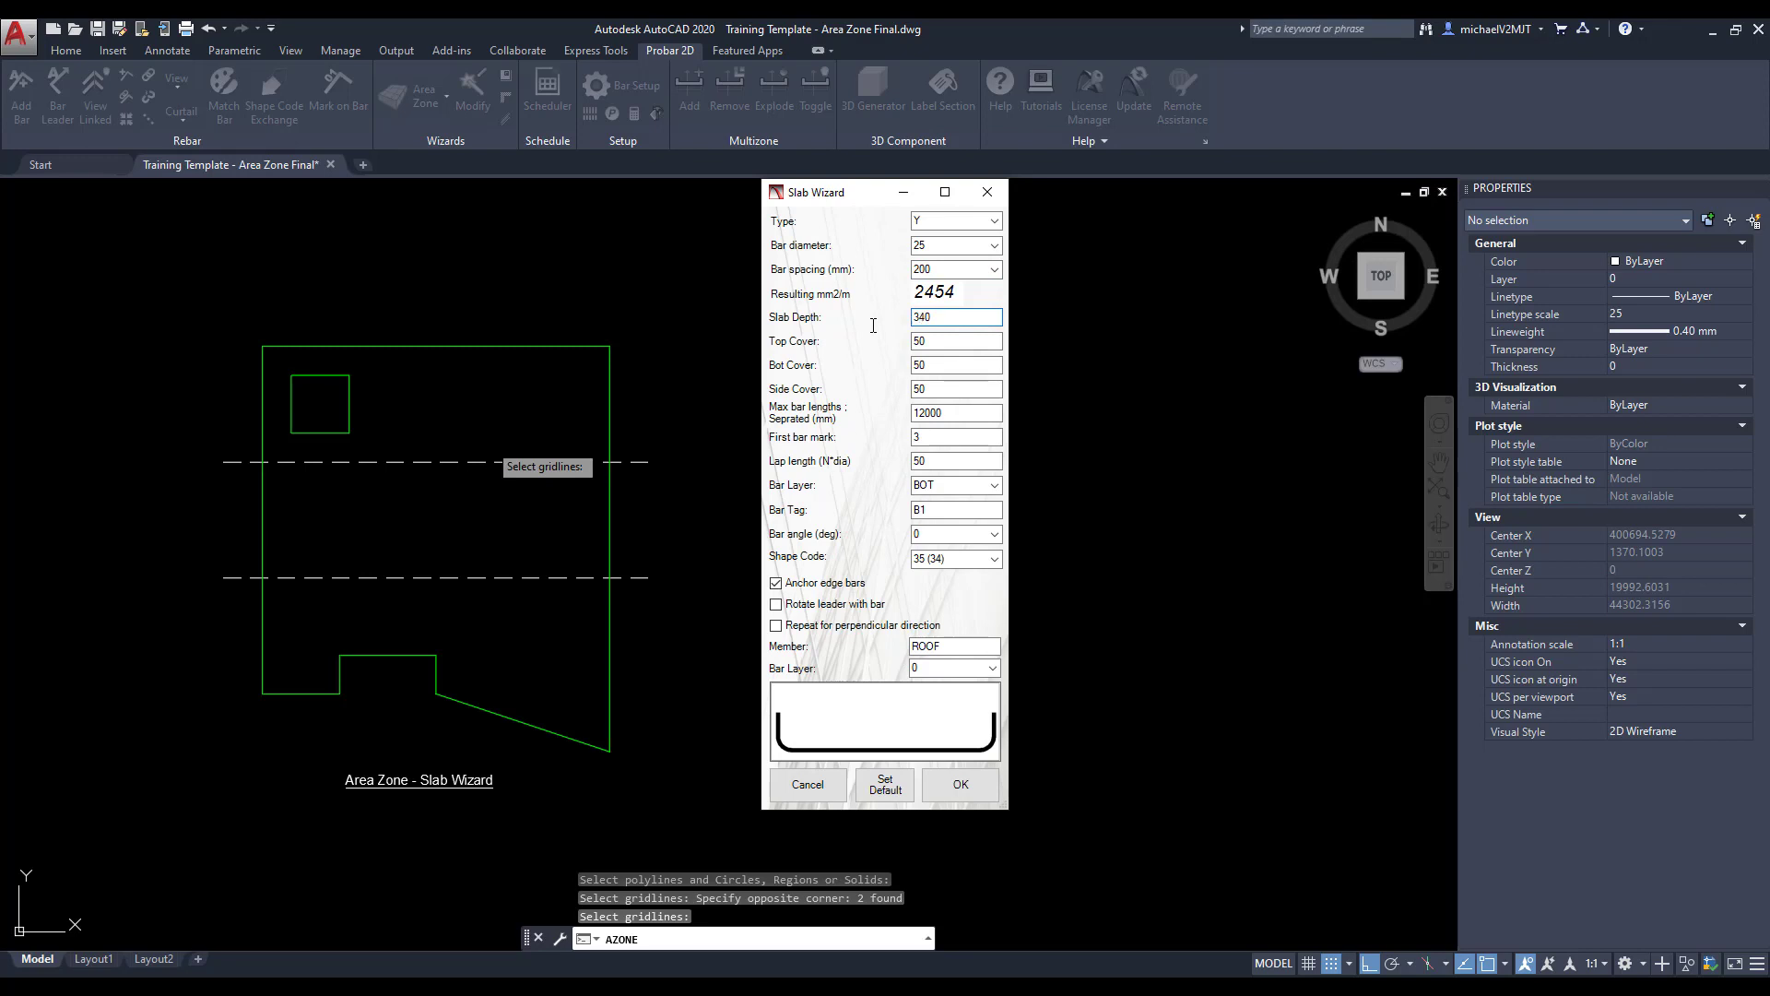
{"action": "type", "text": "340"}
{"action": "left_click", "coordinate": [951, 341]}
{"action": "type", "text": "30"}
{"action": "left_click", "coordinate": [974, 366]}
{"action": "type", "text": "30"}
{"action": "left_click", "coordinate": [969, 390]}
Set side cover 30, first bar mark A1 and lap length 50
{"action": "key", "text": "BackSpace"}
{"action": "type", "text": "30"}
{"action": "double_click", "coordinate": [931, 413]}
{"action": "double_click", "coordinate": [935, 438]}
{"action": "type", "text": "A1"}
{"action": "double_click", "coordinate": [963, 460]}
{"action": "type", "text": "5"}
{"action": "key", "text": "BackSpace"}
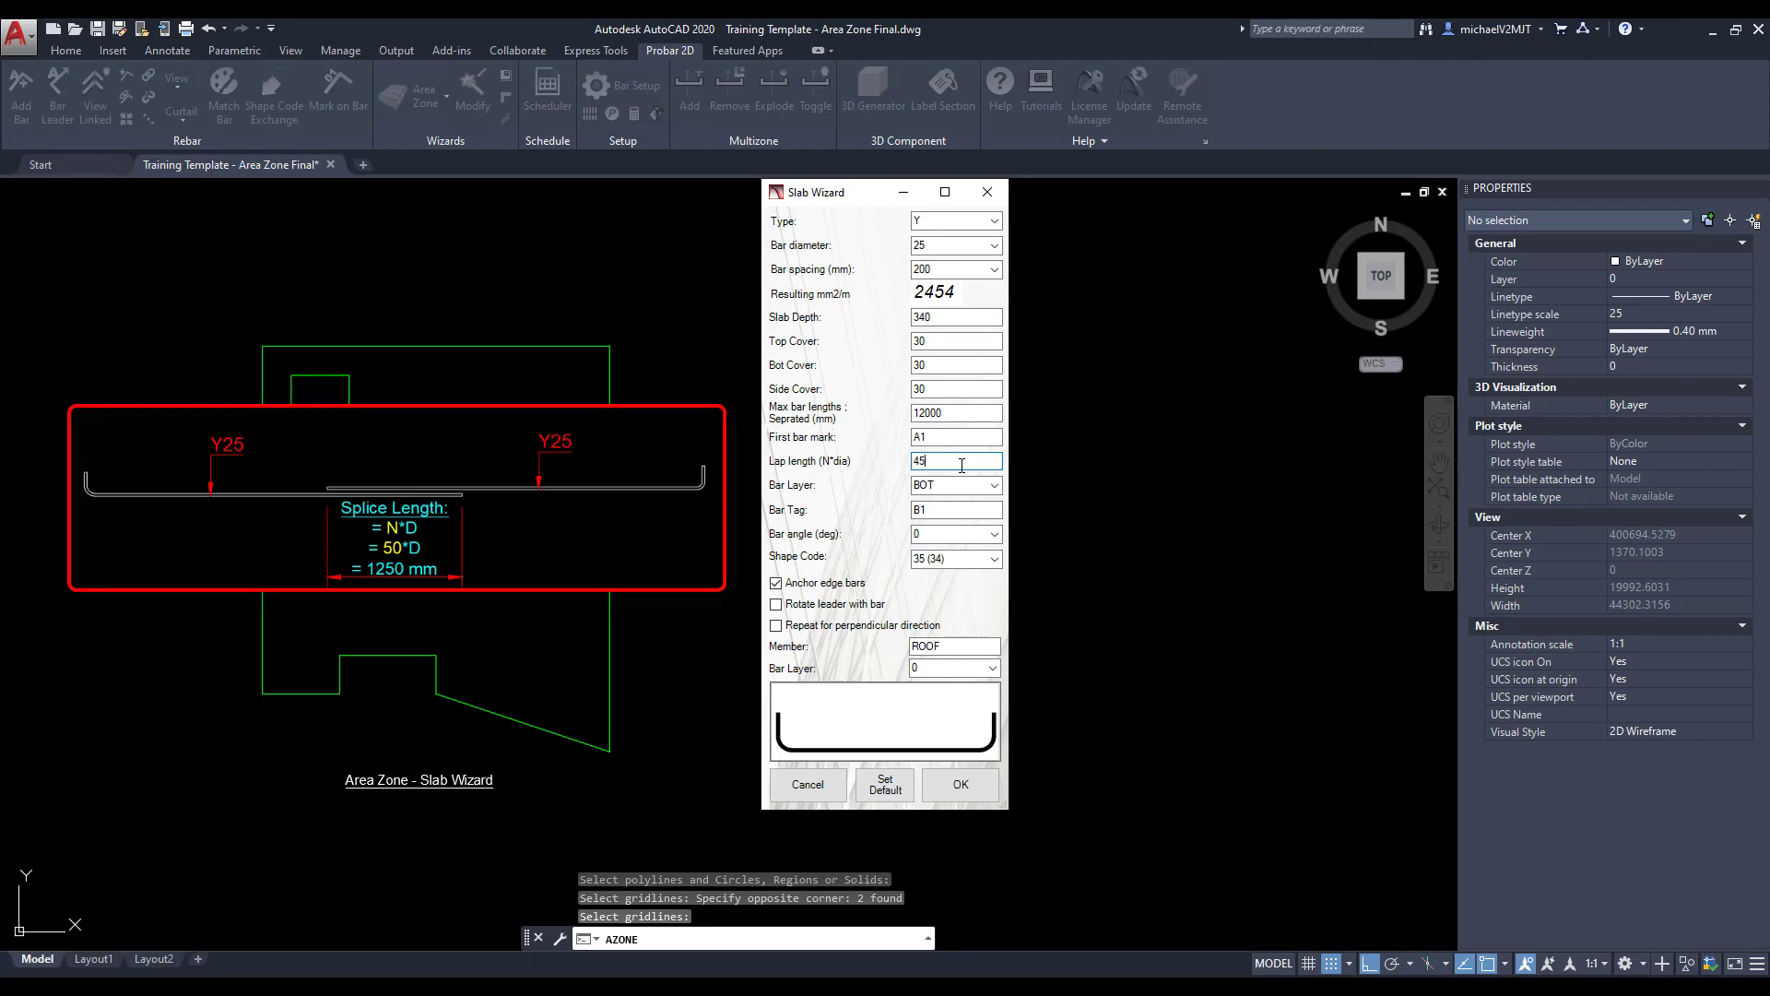
{"action": "type", "text": "45"}
{"action": "key", "text": "BackSpace"}
{"action": "key", "text": "BackSpace"}
{"action": "type", "text": "50"}
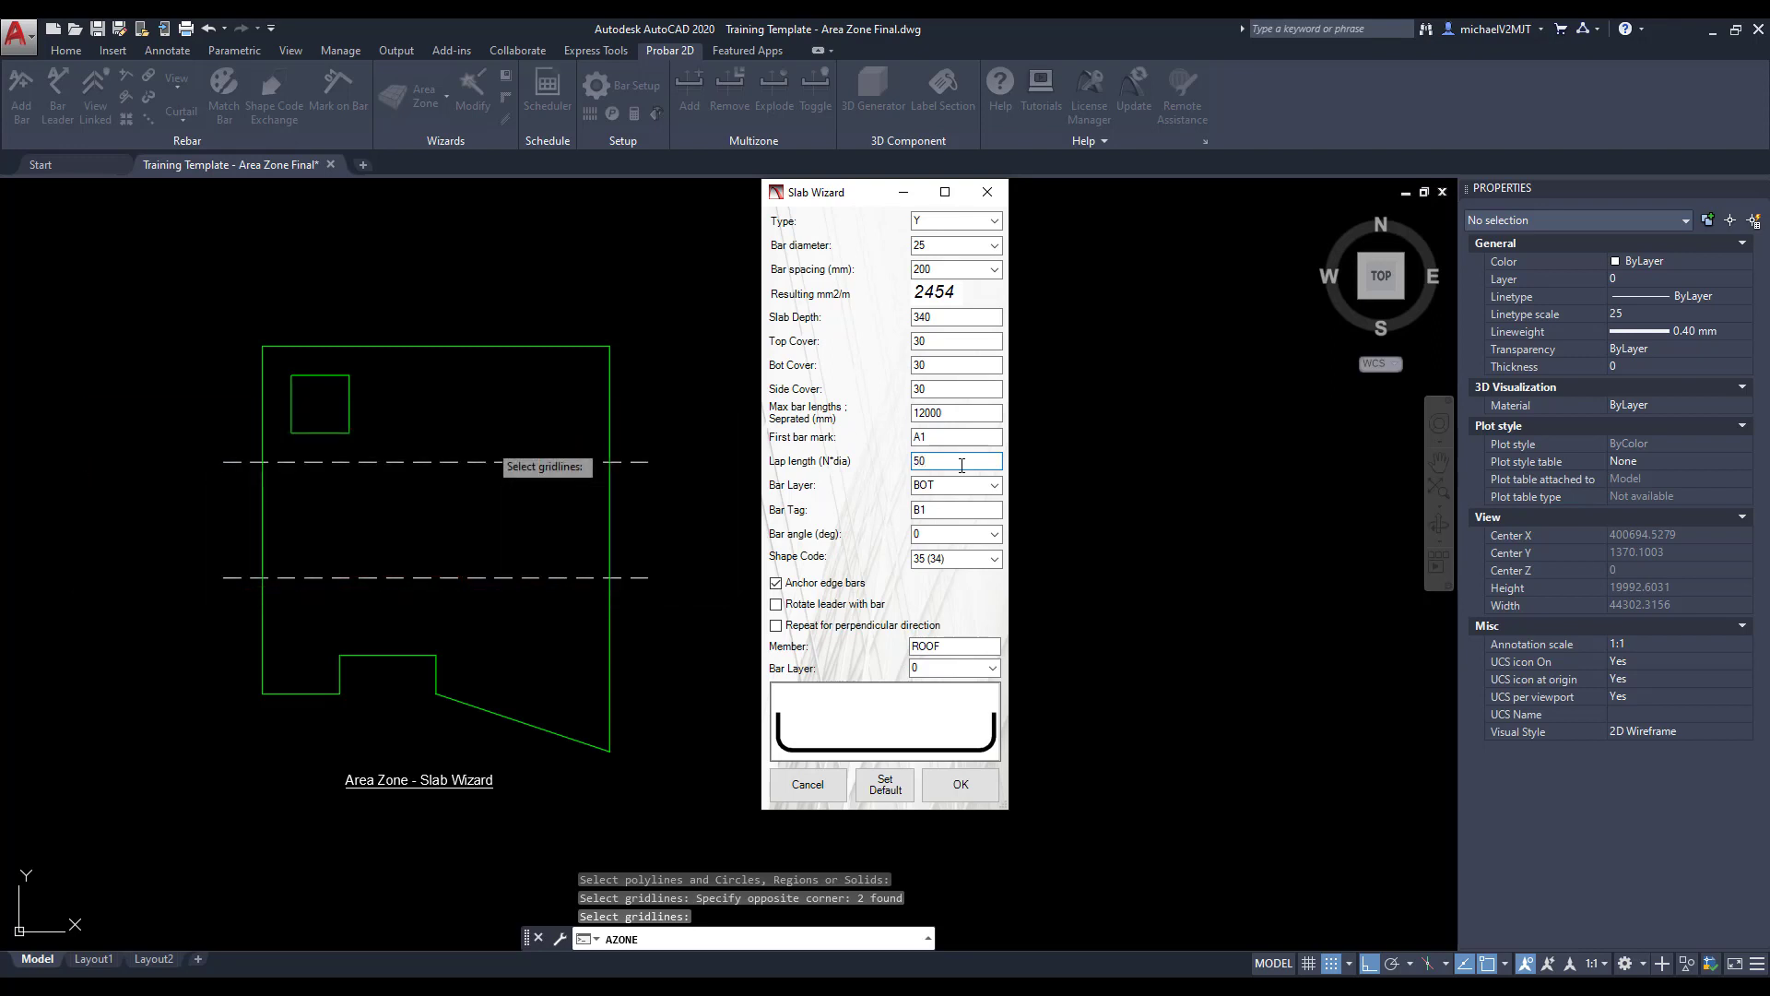
Keep bar layer BOT and set the bar tag to B1
{"action": "left_click", "coordinate": [996, 486]}
{"action": "left_click", "coordinate": [989, 499]}
{"action": "left_click", "coordinate": [994, 487]}
{"action": "left_click", "coordinate": [987, 514]}
{"action": "left_click", "coordinate": [990, 509]}
{"action": "type", "text": "B"}
{"action": "left_click", "coordinate": [994, 535]}
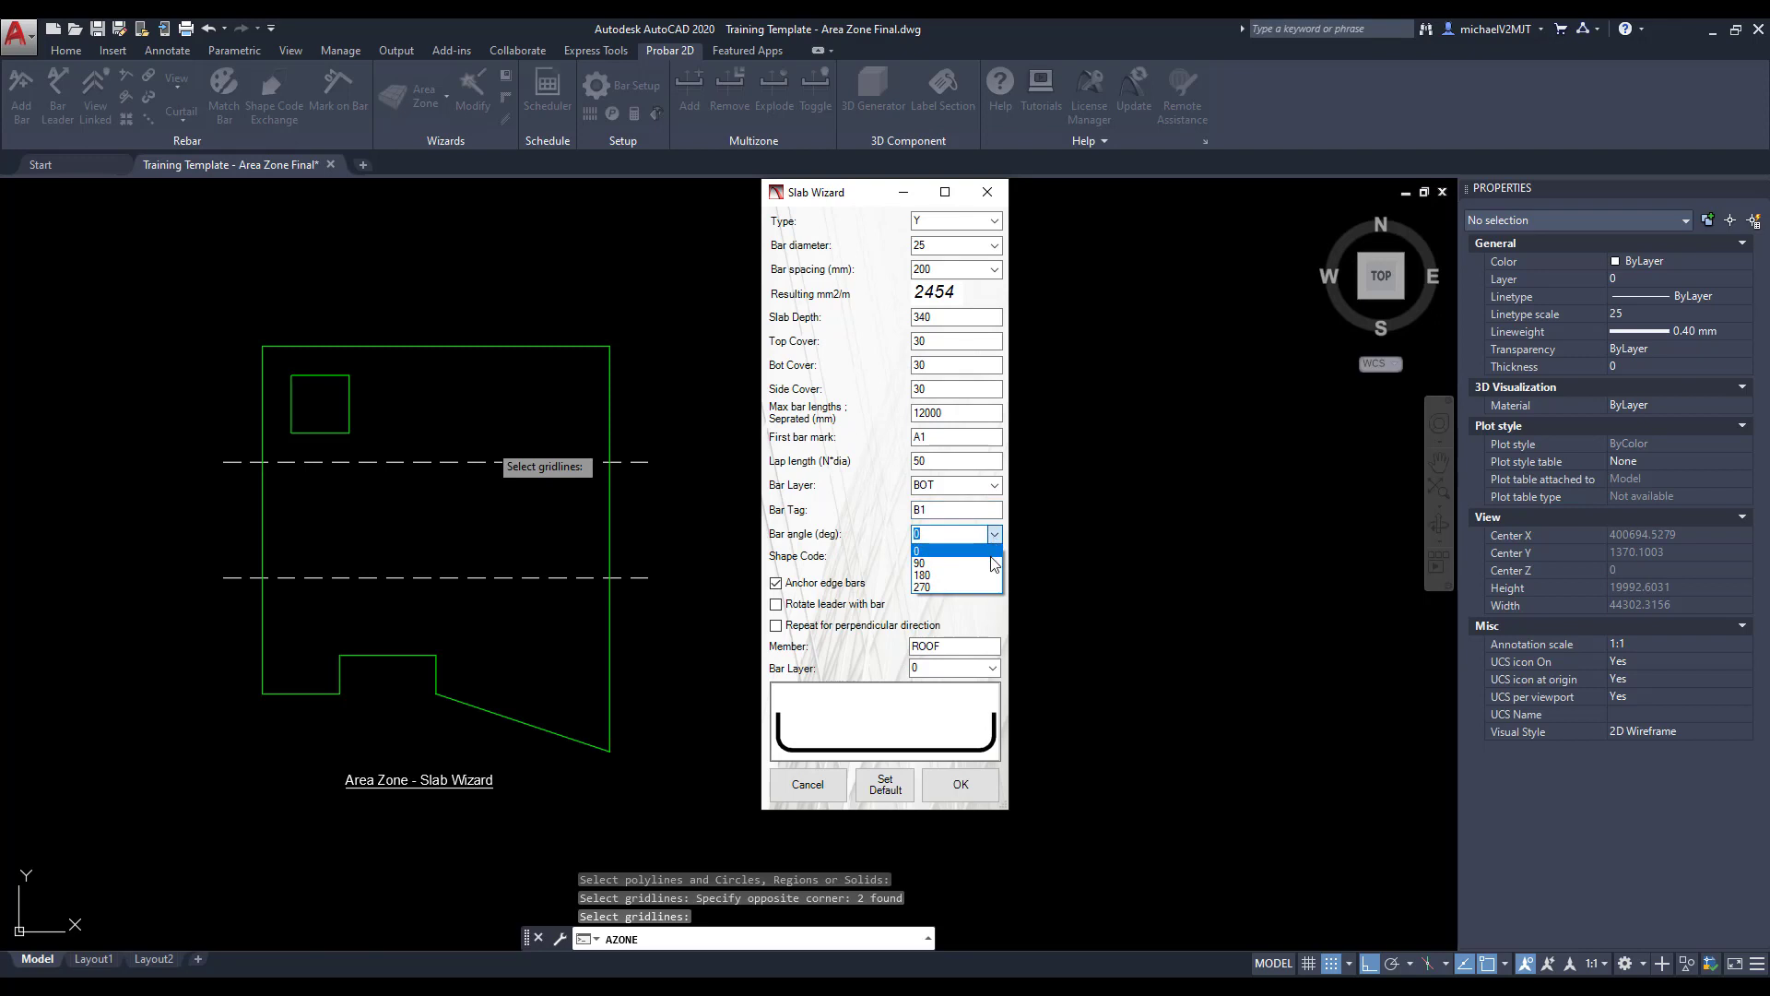
Keep the bar angle at 0 and choose the U-shaped shape code 35 (34)
{"action": "left_click", "coordinate": [981, 583]}
{"action": "left_click", "coordinate": [994, 535]}
{"action": "left_click", "coordinate": [985, 551]}
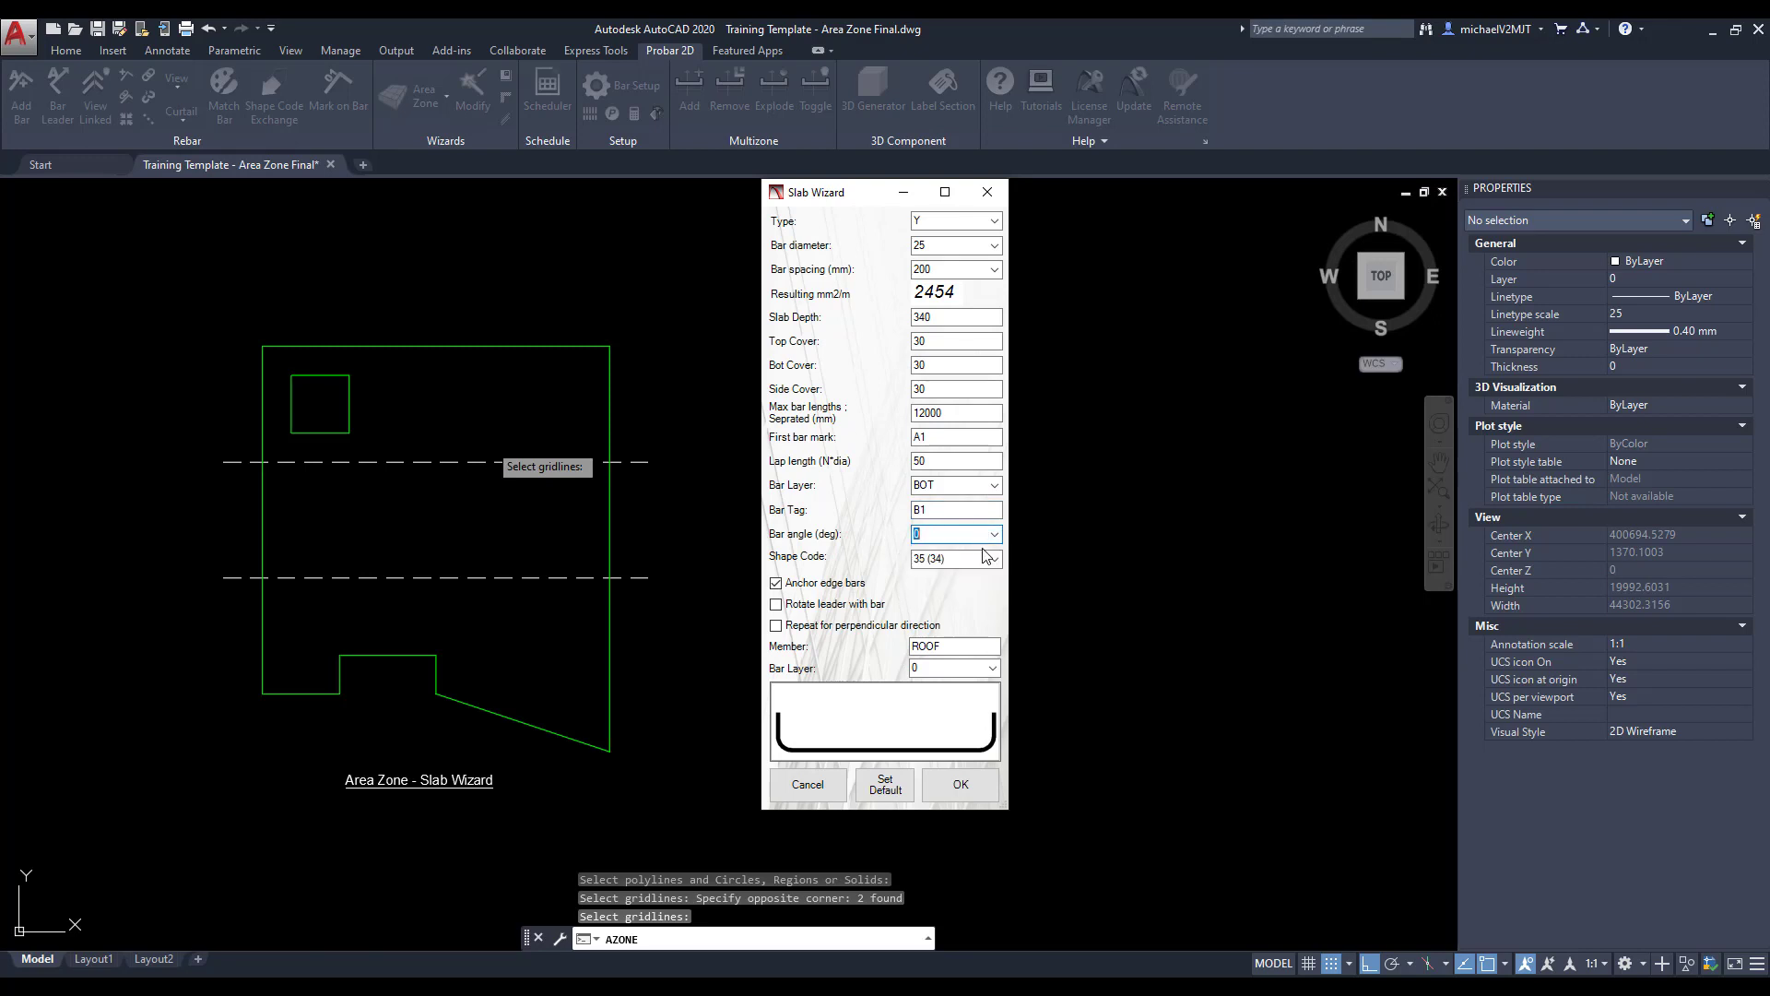
{"action": "left_click", "coordinate": [995, 558]}
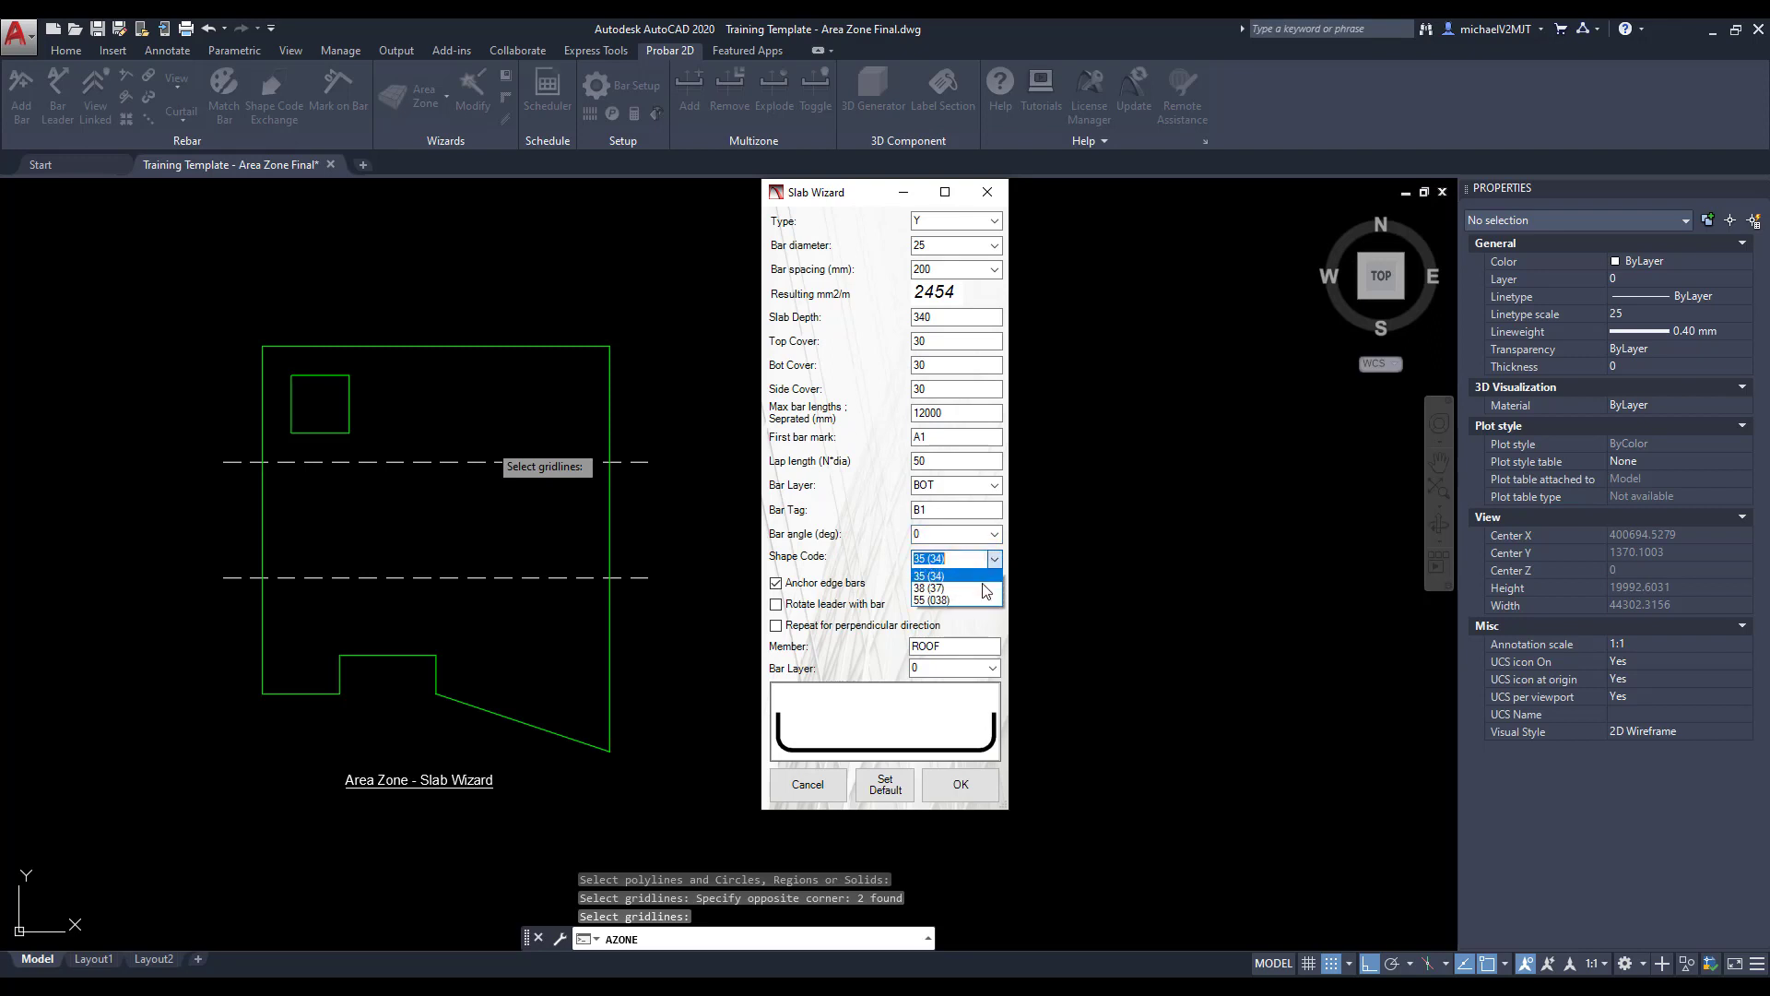
{"action": "left_click", "coordinate": [985, 597]}
{"action": "left_click", "coordinate": [995, 558]}
{"action": "left_click", "coordinate": [979, 600]}
{"action": "left_click", "coordinate": [995, 558]}
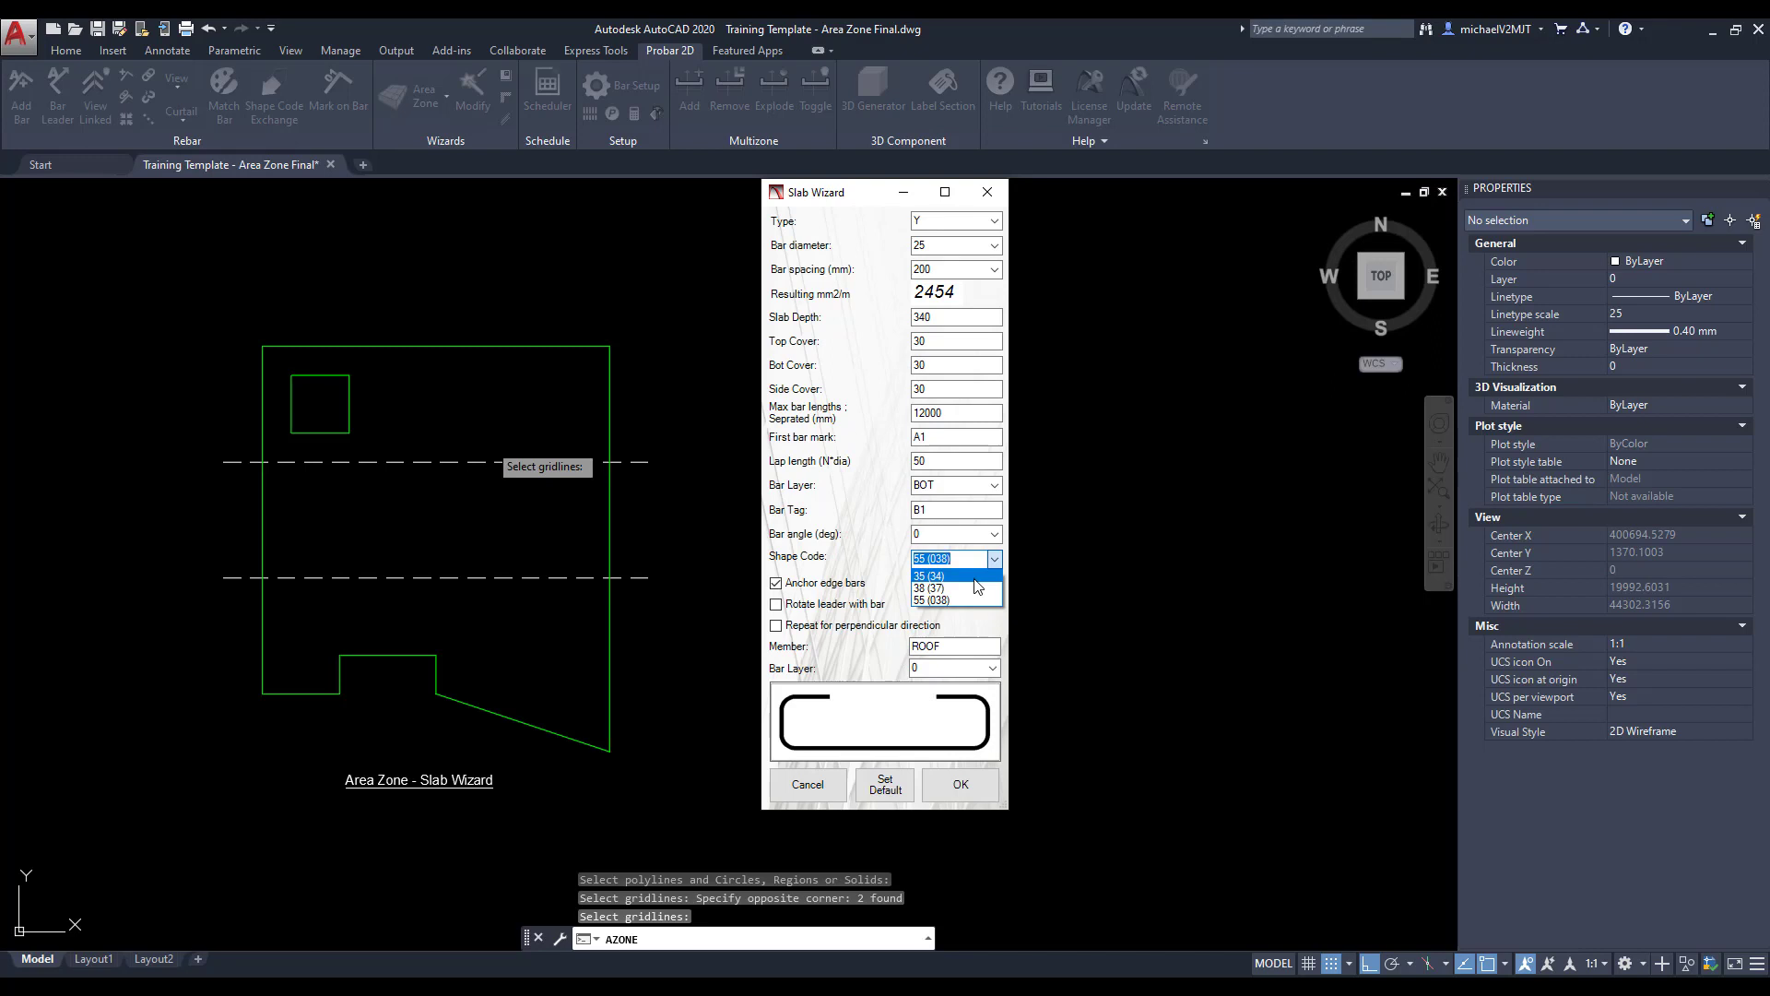
{"action": "left_click", "coordinate": [980, 591]}
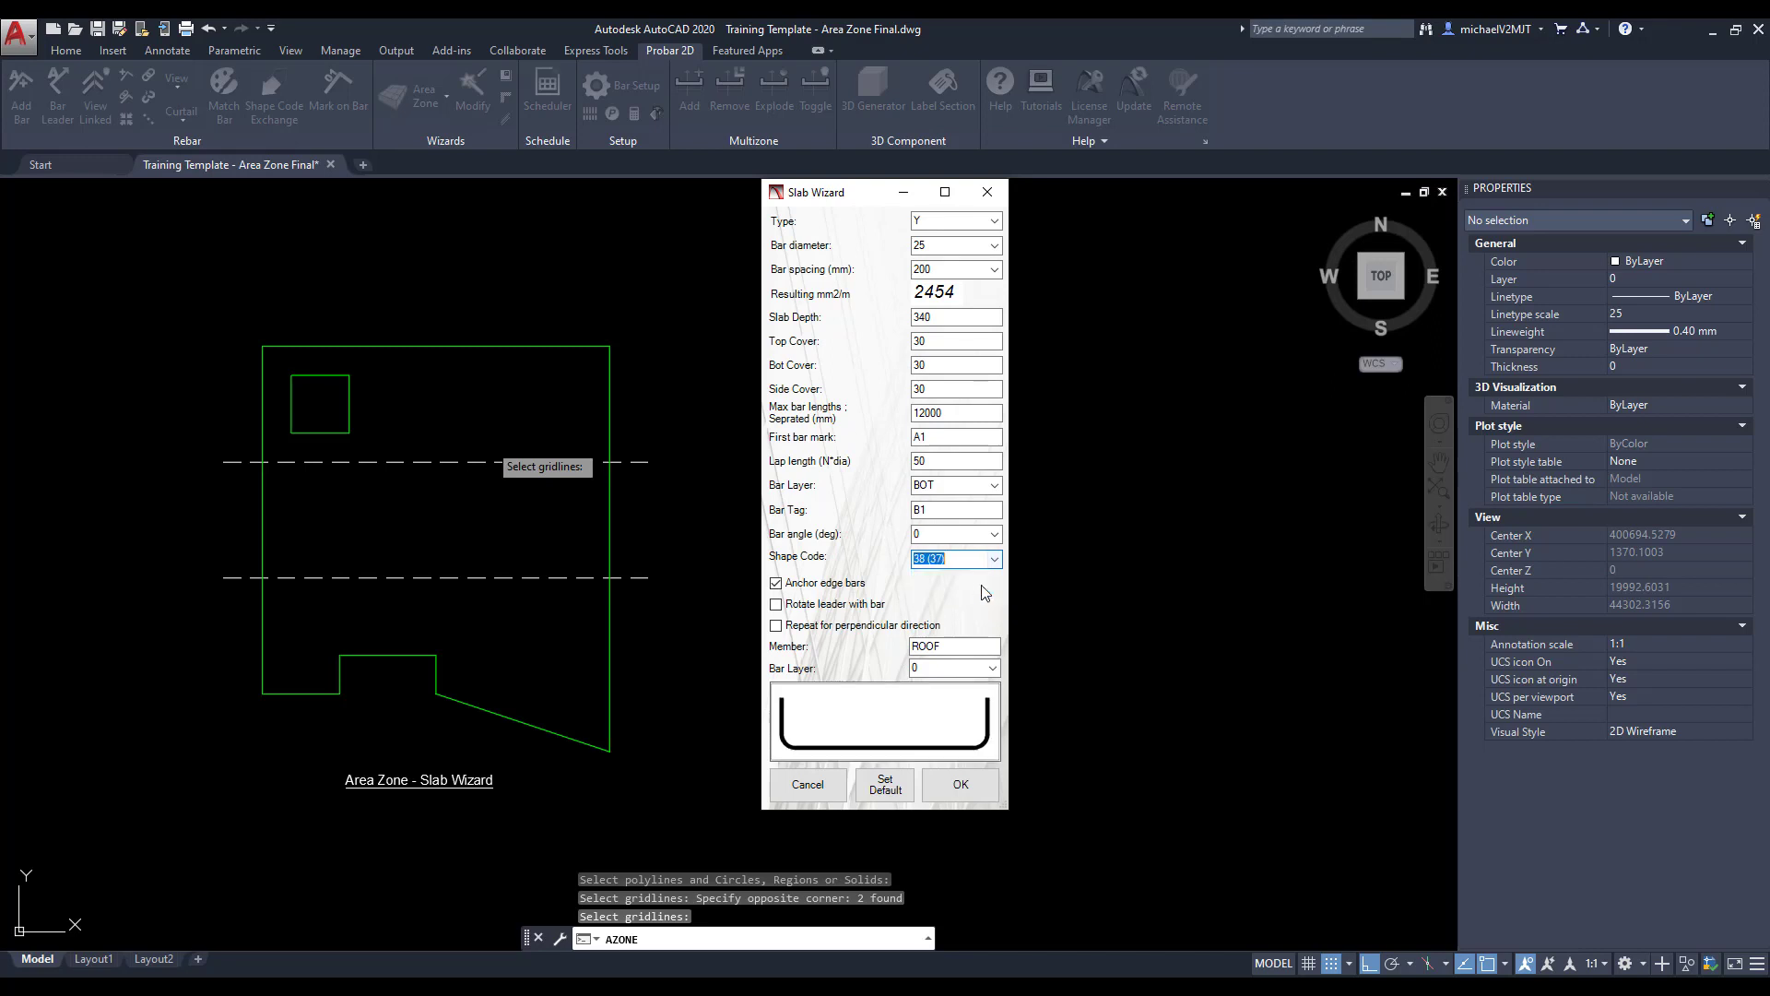
Keep edge bars anchored, leader rotation off, member name Slab 01, and bars on layer 0
{"action": "left_click", "coordinate": [776, 584]}
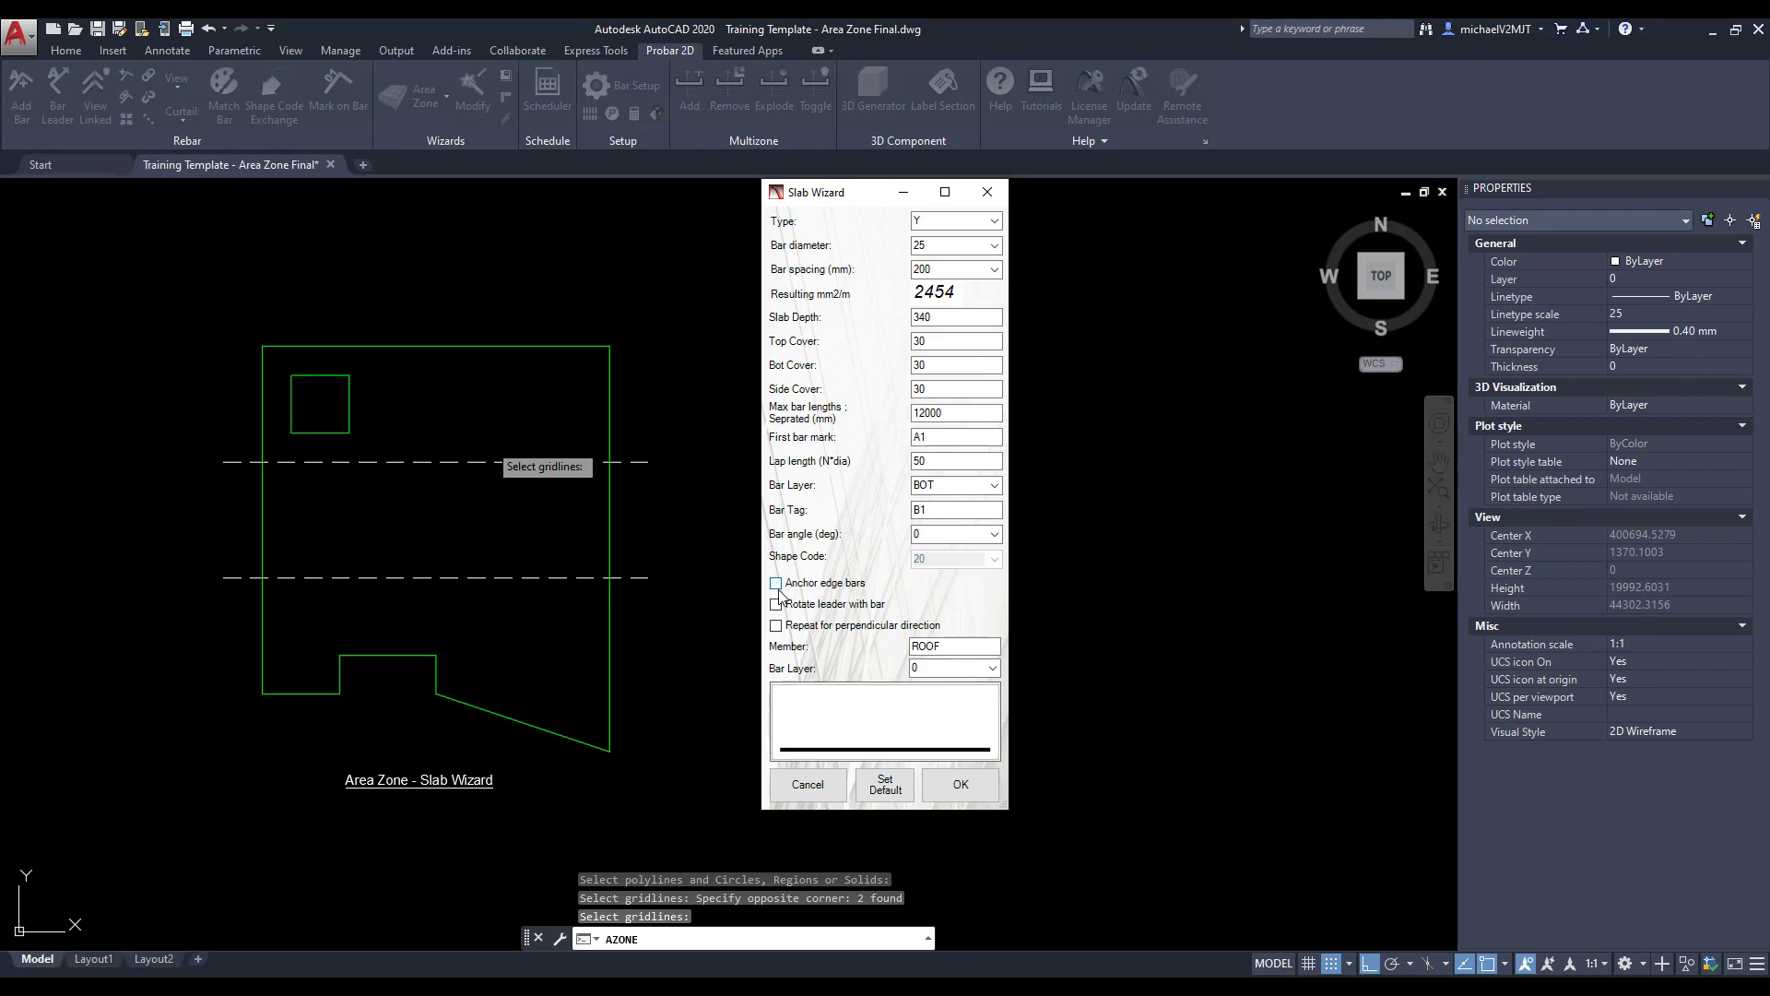
{"action": "left_click", "coordinate": [776, 584]}
{"action": "left_click", "coordinate": [777, 605]}
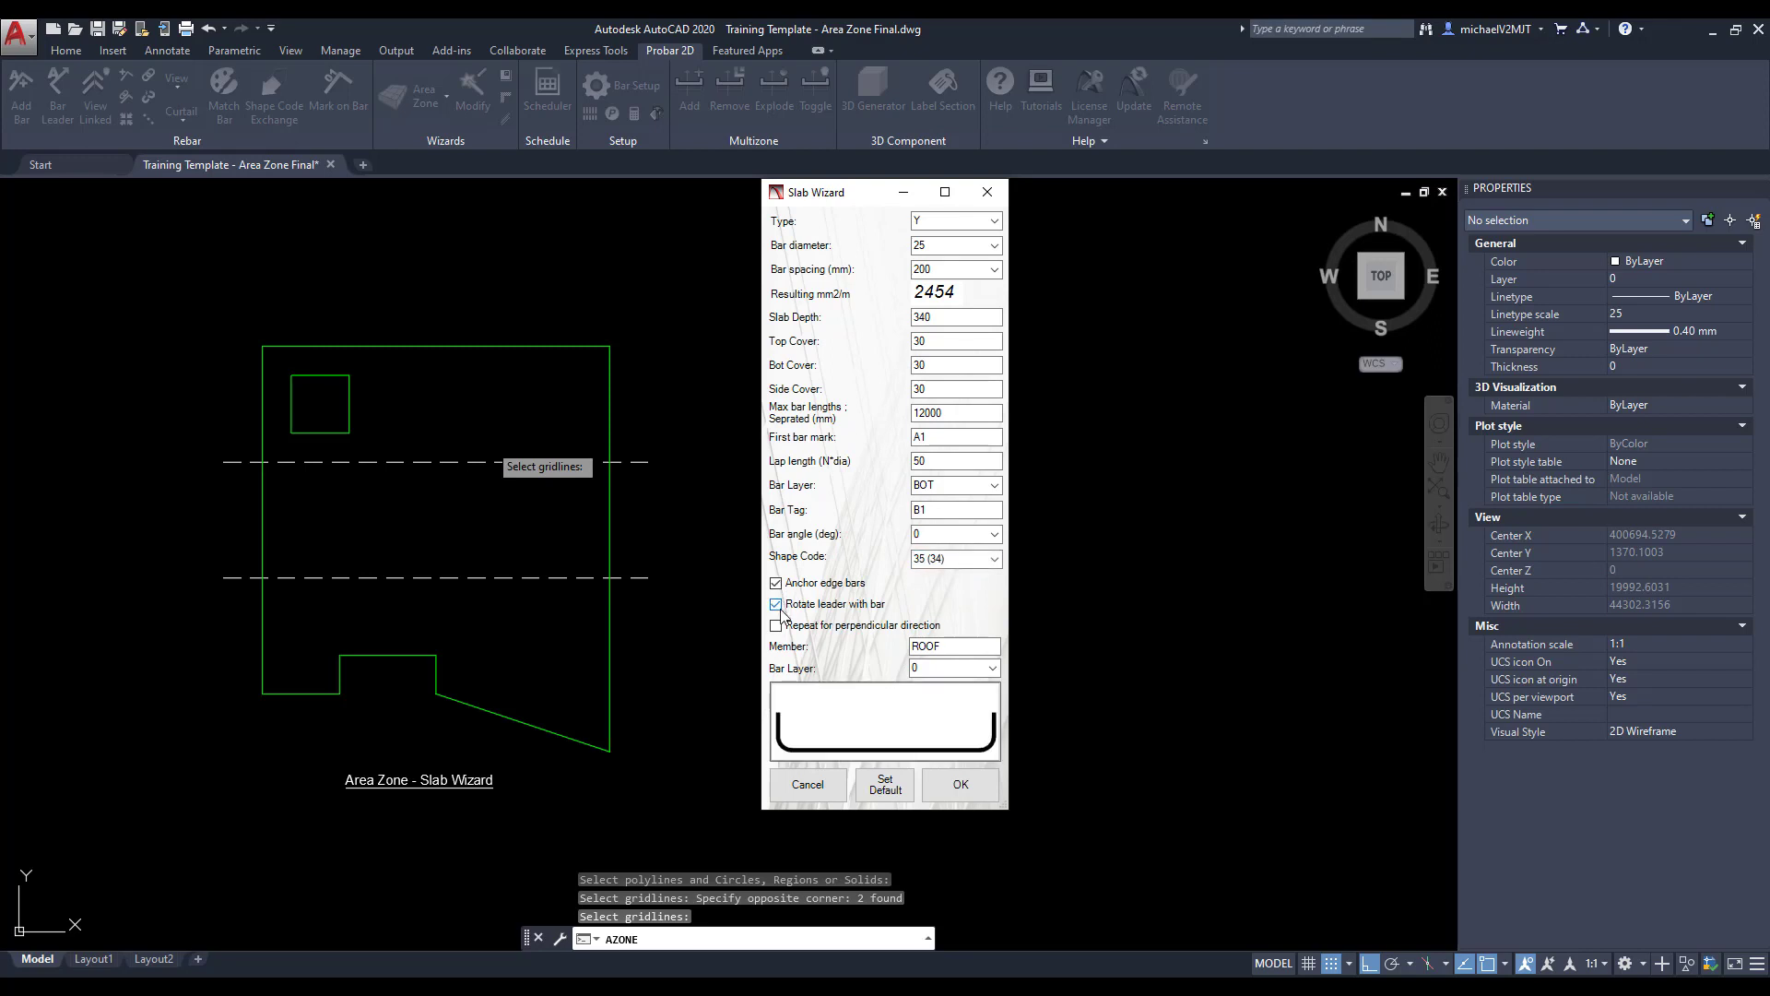
{"action": "left_click", "coordinate": [779, 607]}
{"action": "left_click", "coordinate": [982, 650]}
{"action": "type", "text": "Slab 01"}
{"action": "left_click", "coordinate": [989, 672]}
{"action": "left_click", "coordinate": [994, 687]}
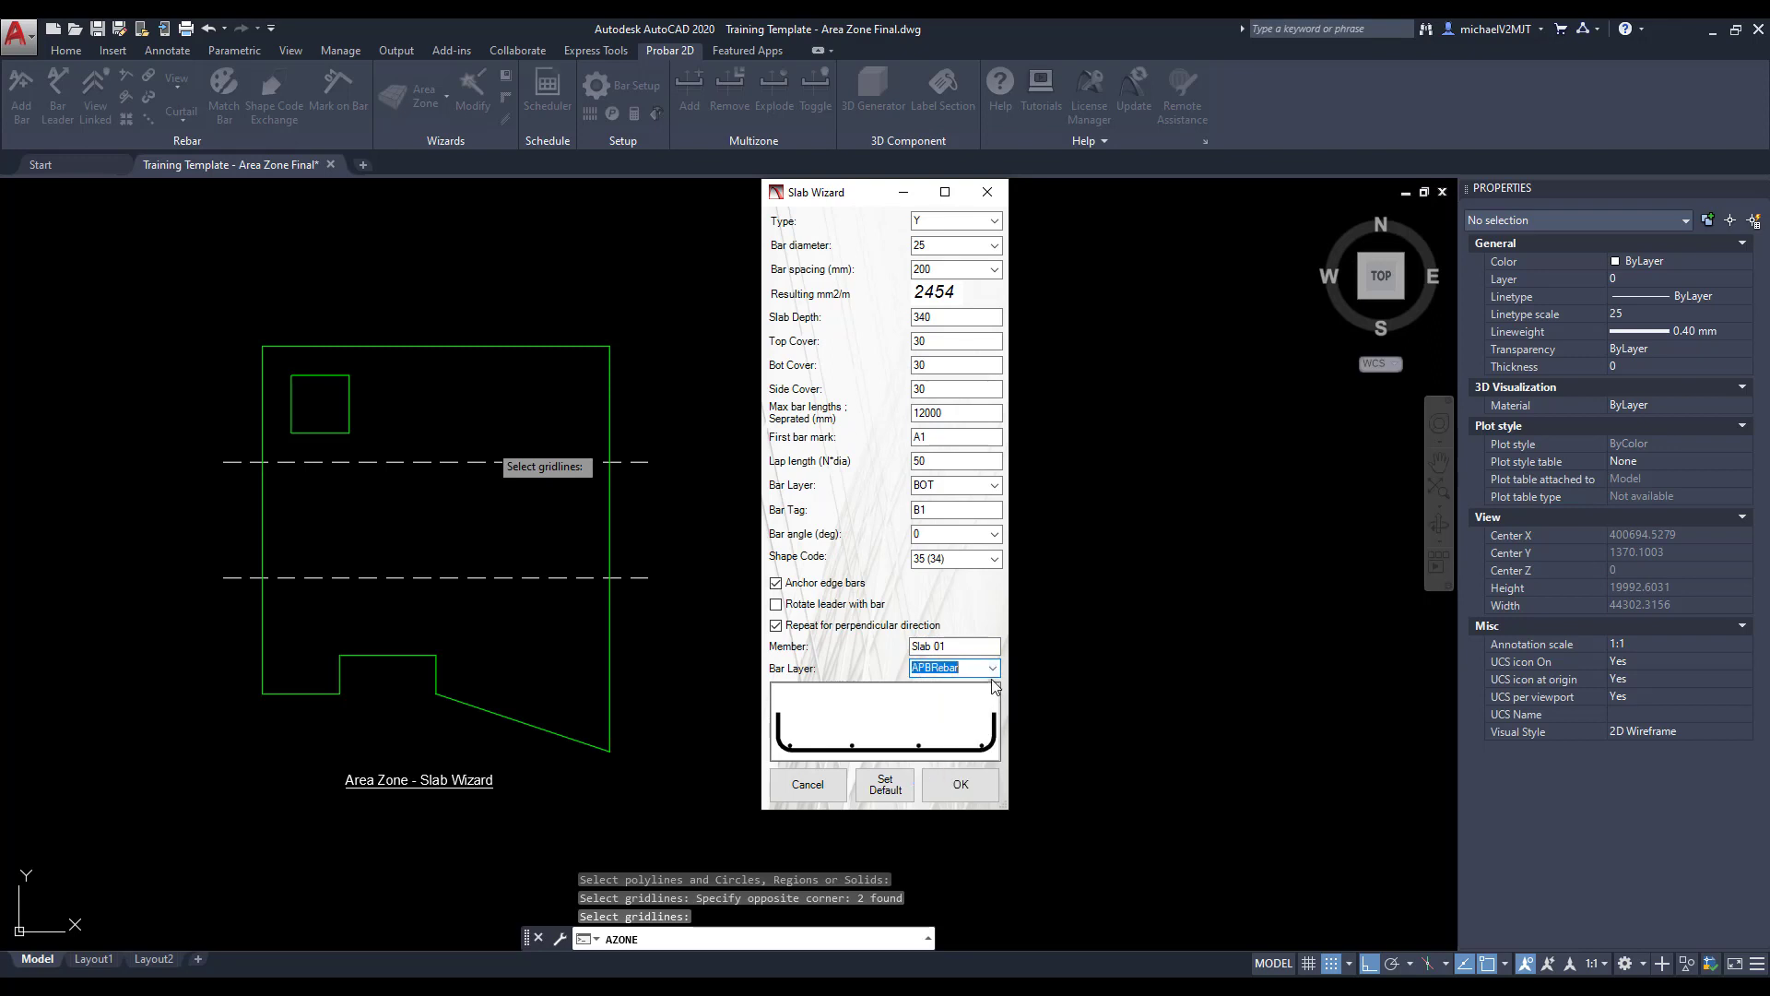
{"action": "left_click", "coordinate": [993, 670]}
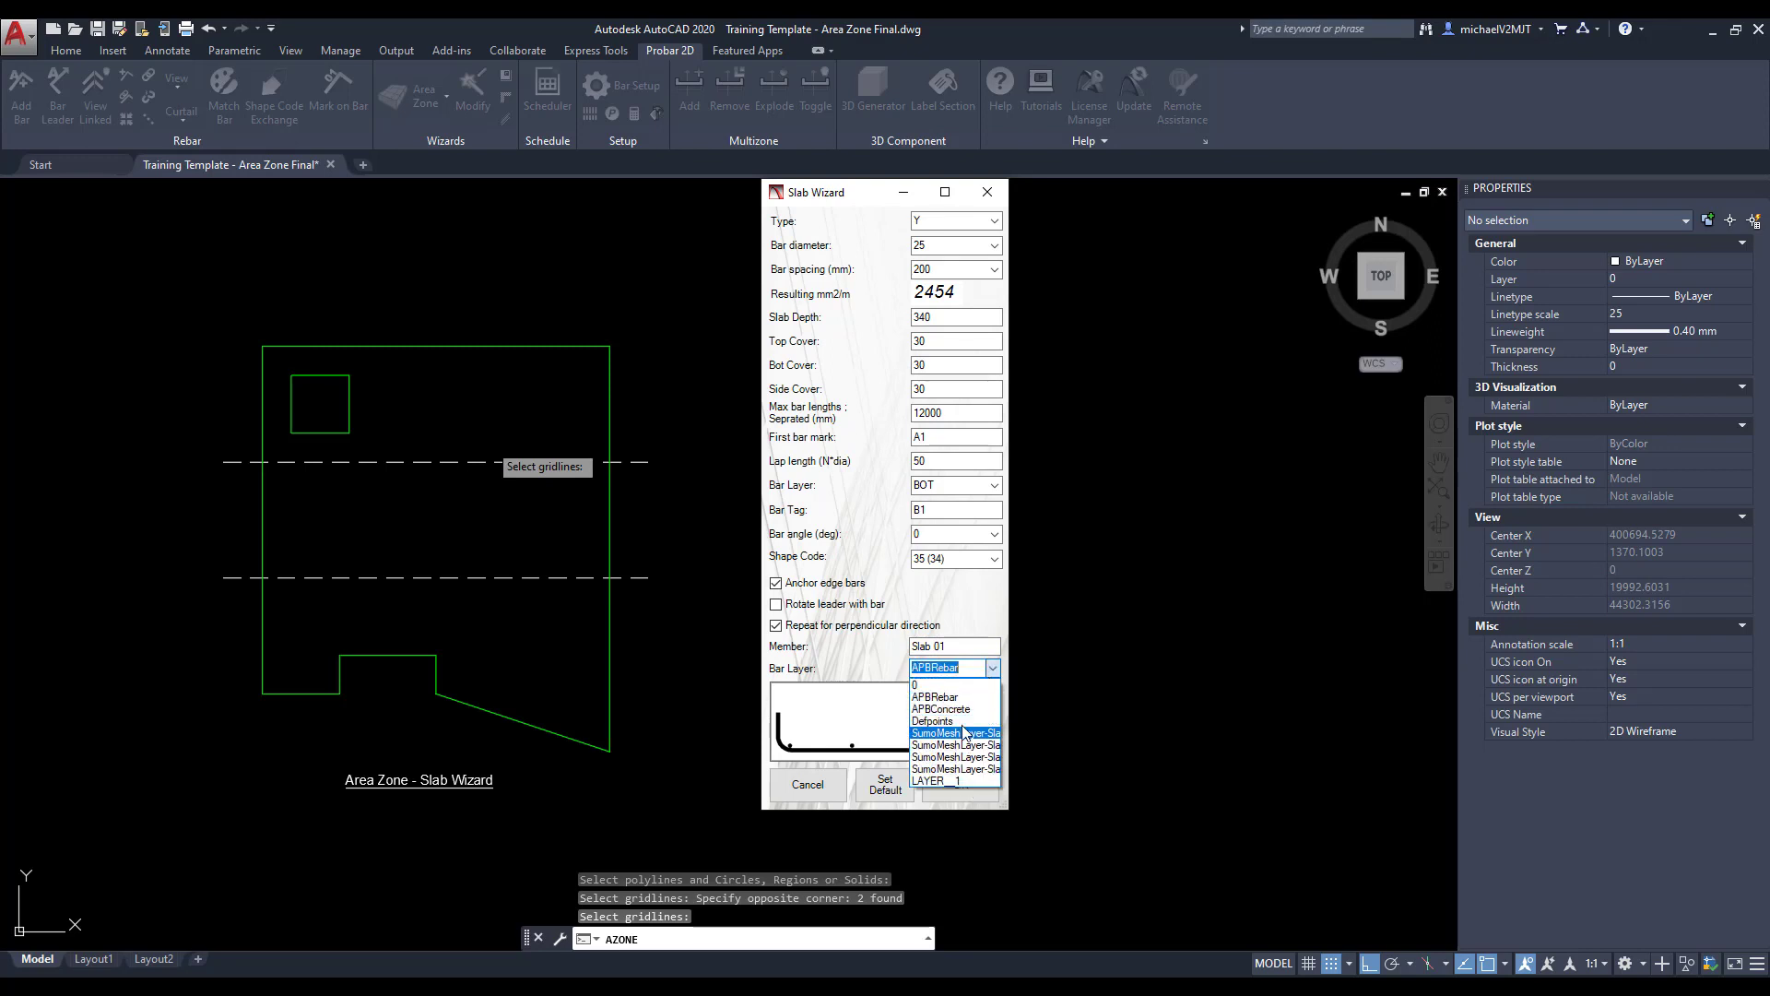
{"action": "left_click", "coordinate": [959, 685]}
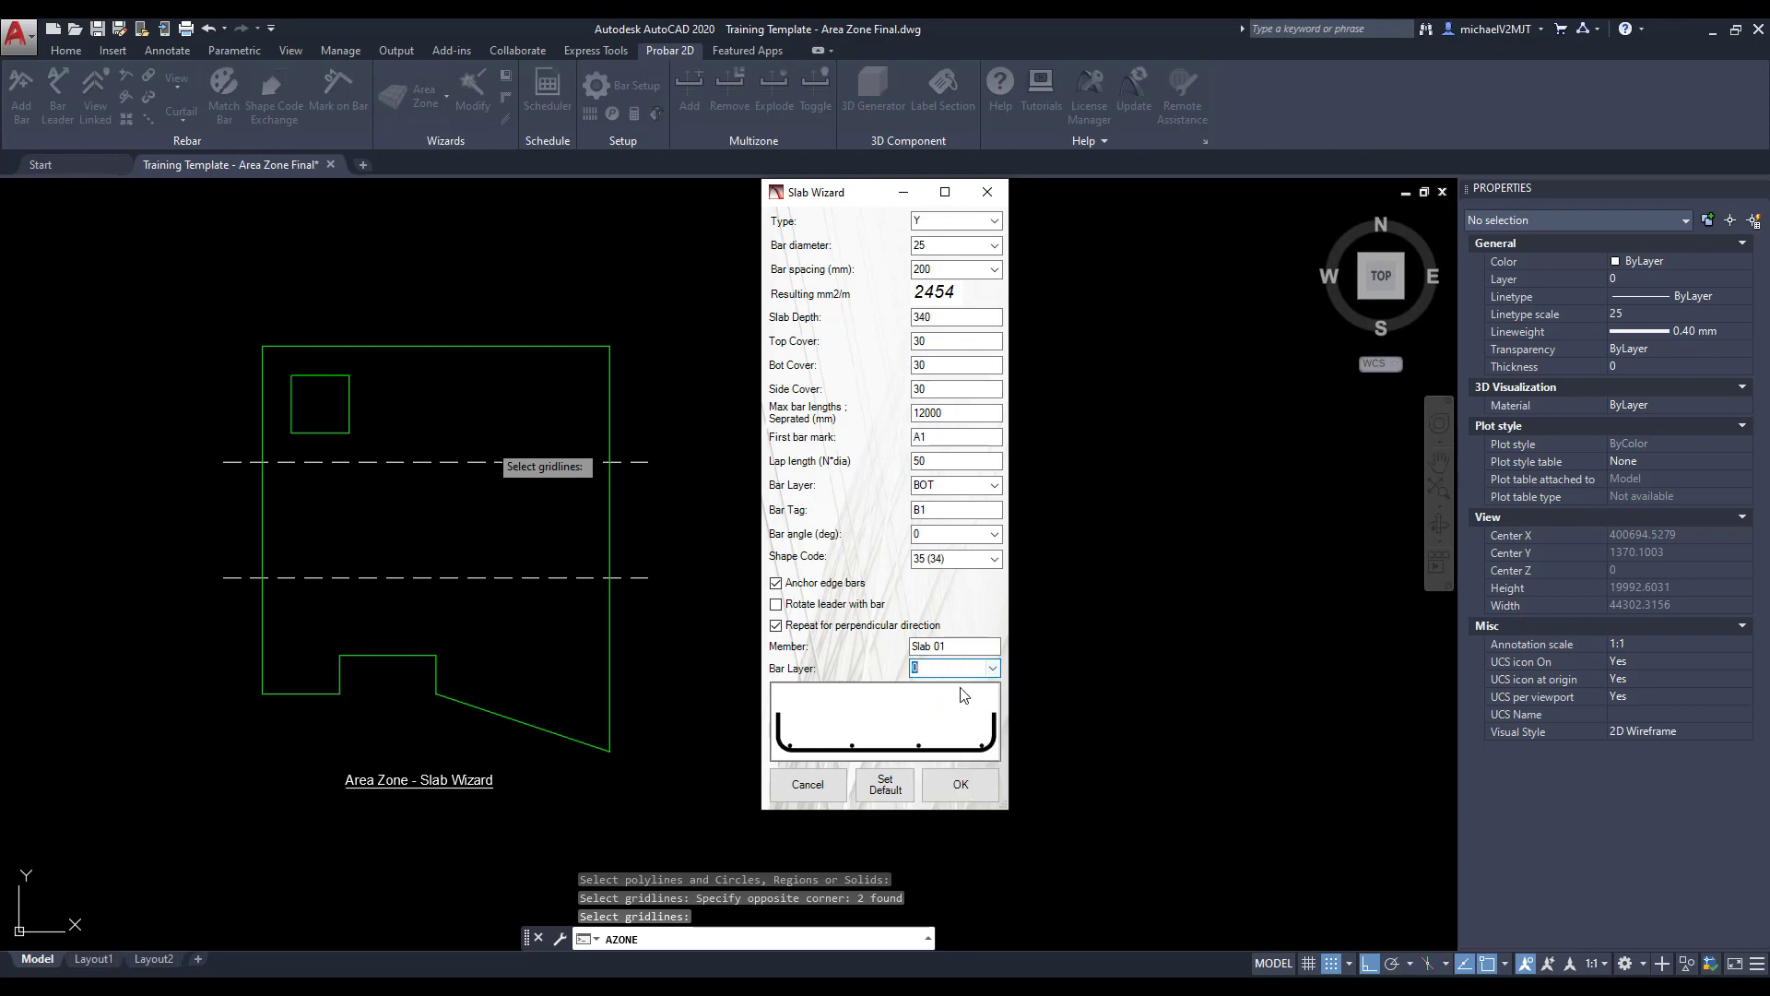
Confirm the Slab Wizard to generate Y25 bars labelled like 34Y25-A14 B2, and zoom in
{"action": "left_click", "coordinate": [963, 789]}
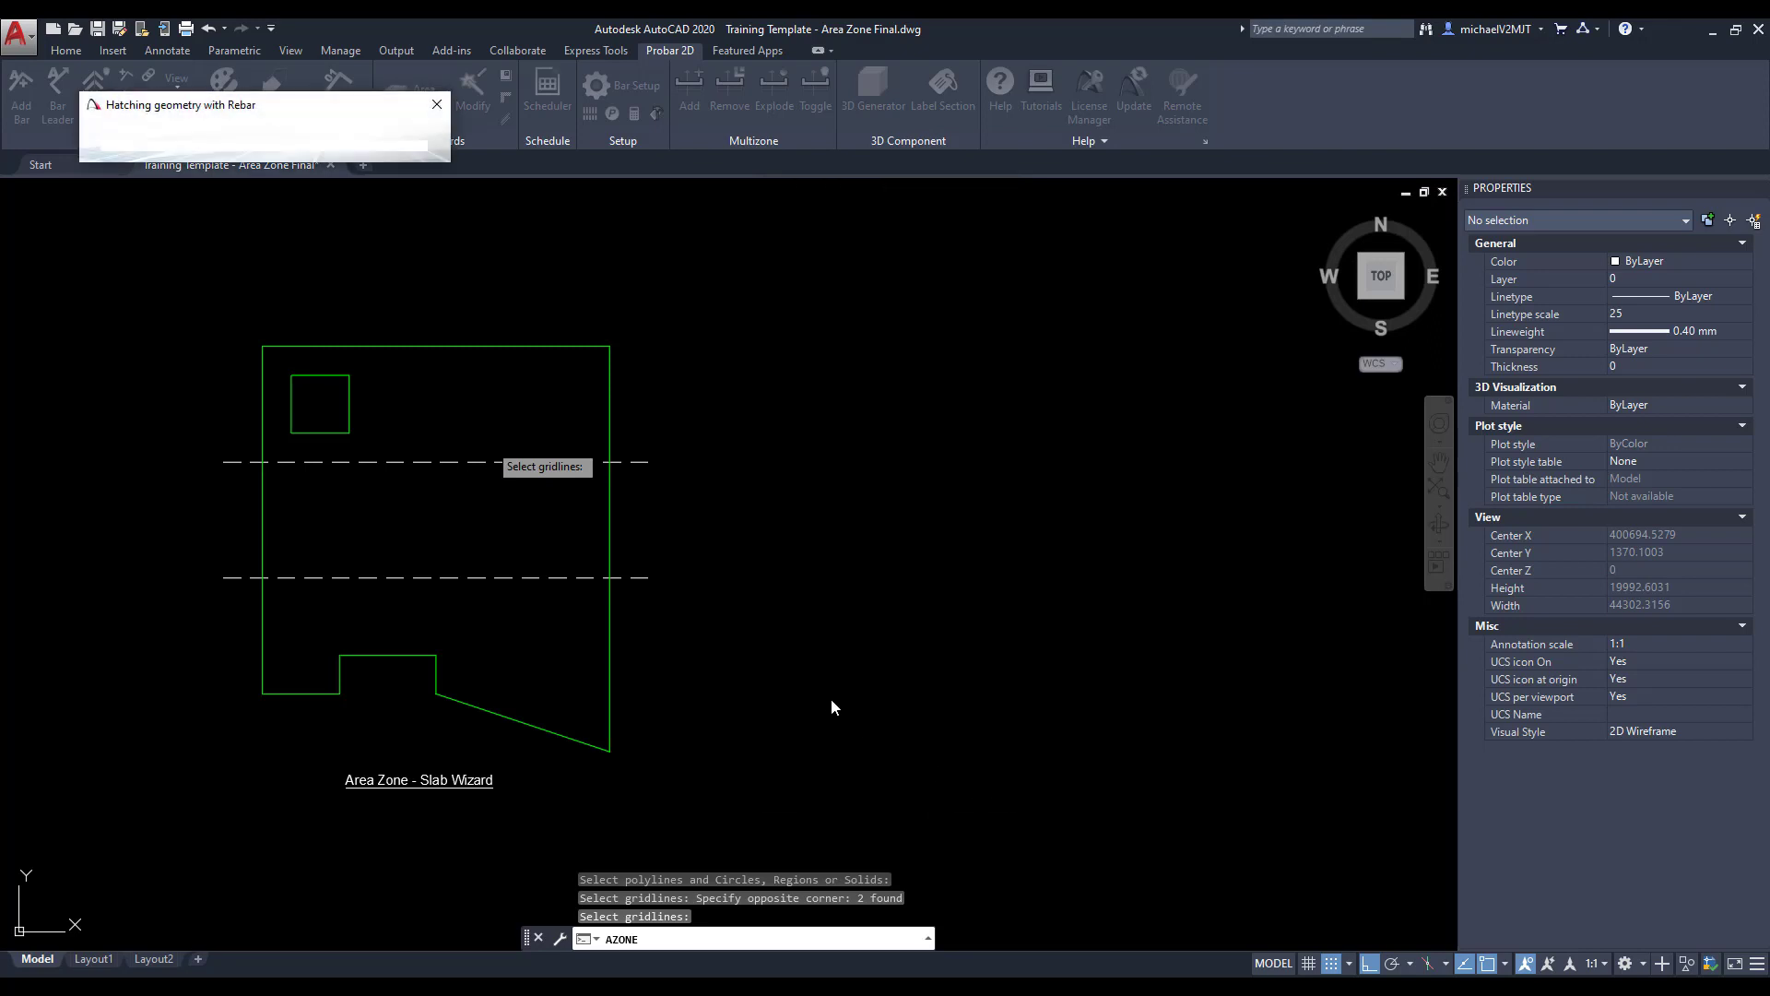
{"action": "middle_click_drag", "start_coordinate": [739, 584], "coordinate": [810, 488]}
{"action": "scroll", "coordinate": [759, 535], "scroll_direction": "up", "scroll_amount": 5}
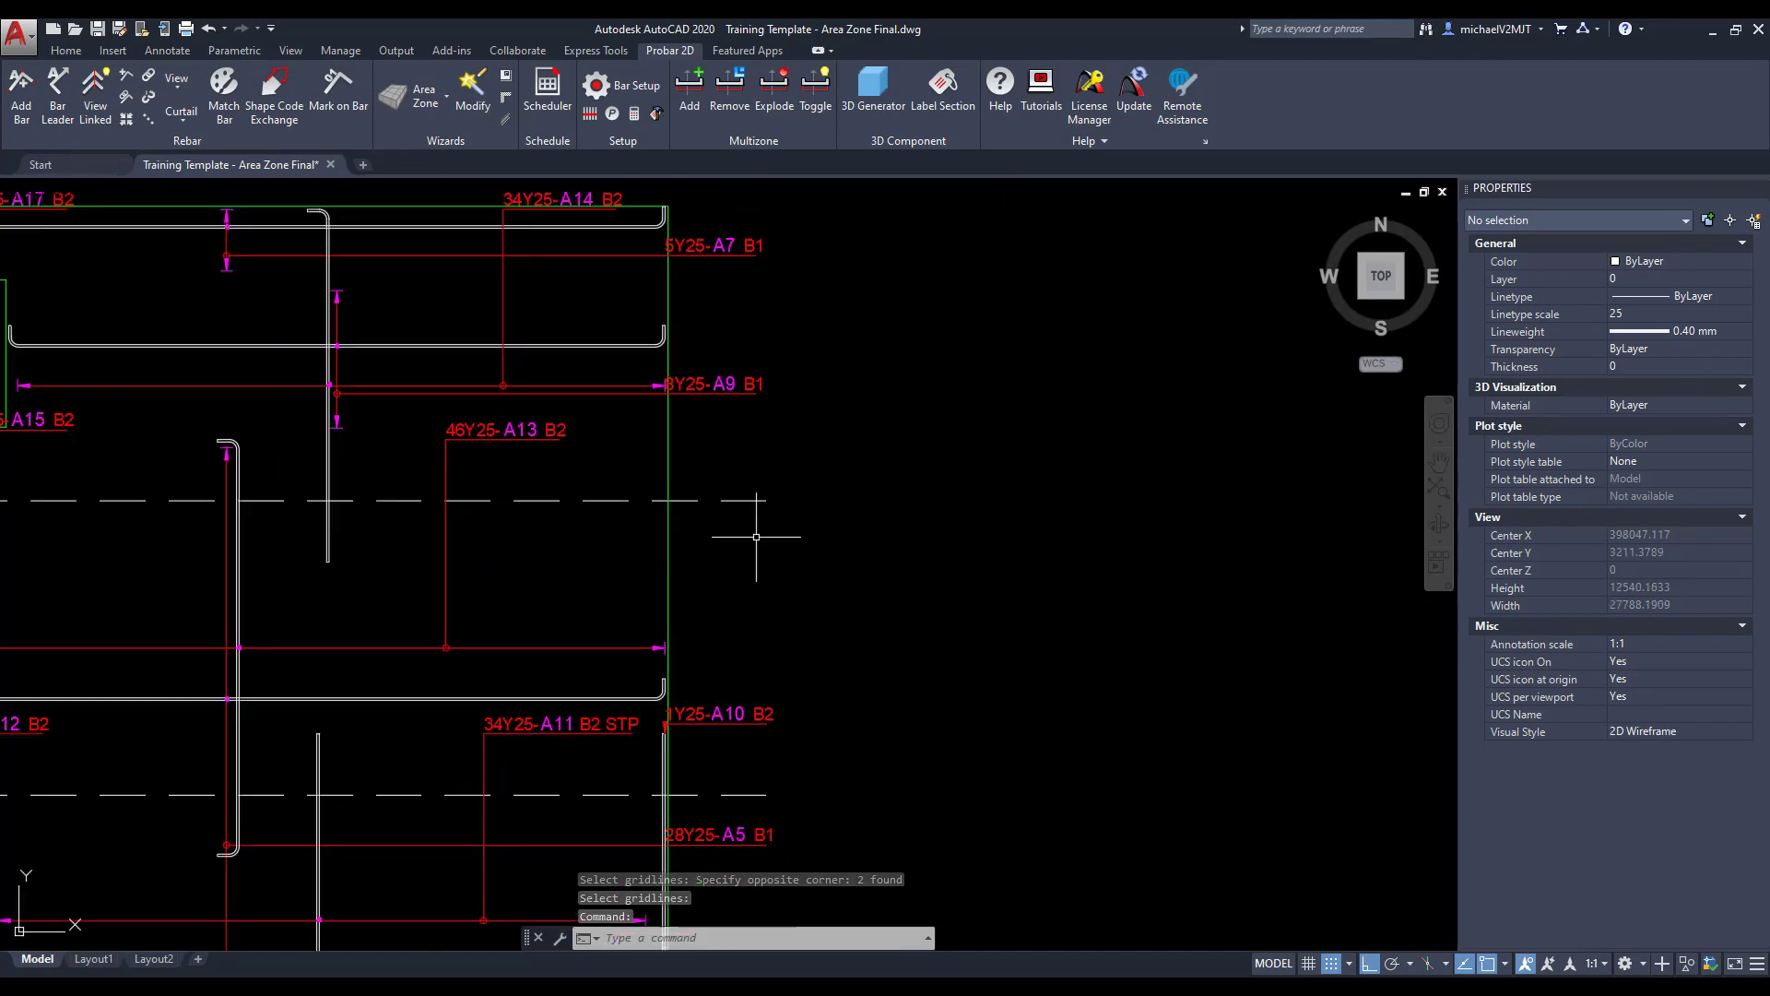
Show bars as full mesh and offset the dashed gridline 625 to both sides
{"action": "left_click", "coordinate": [590, 112]}
{"action": "left_click", "coordinate": [767, 517]}
{"action": "left_click", "coordinate": [750, 494]}
{"action": "type", "text": "off"}
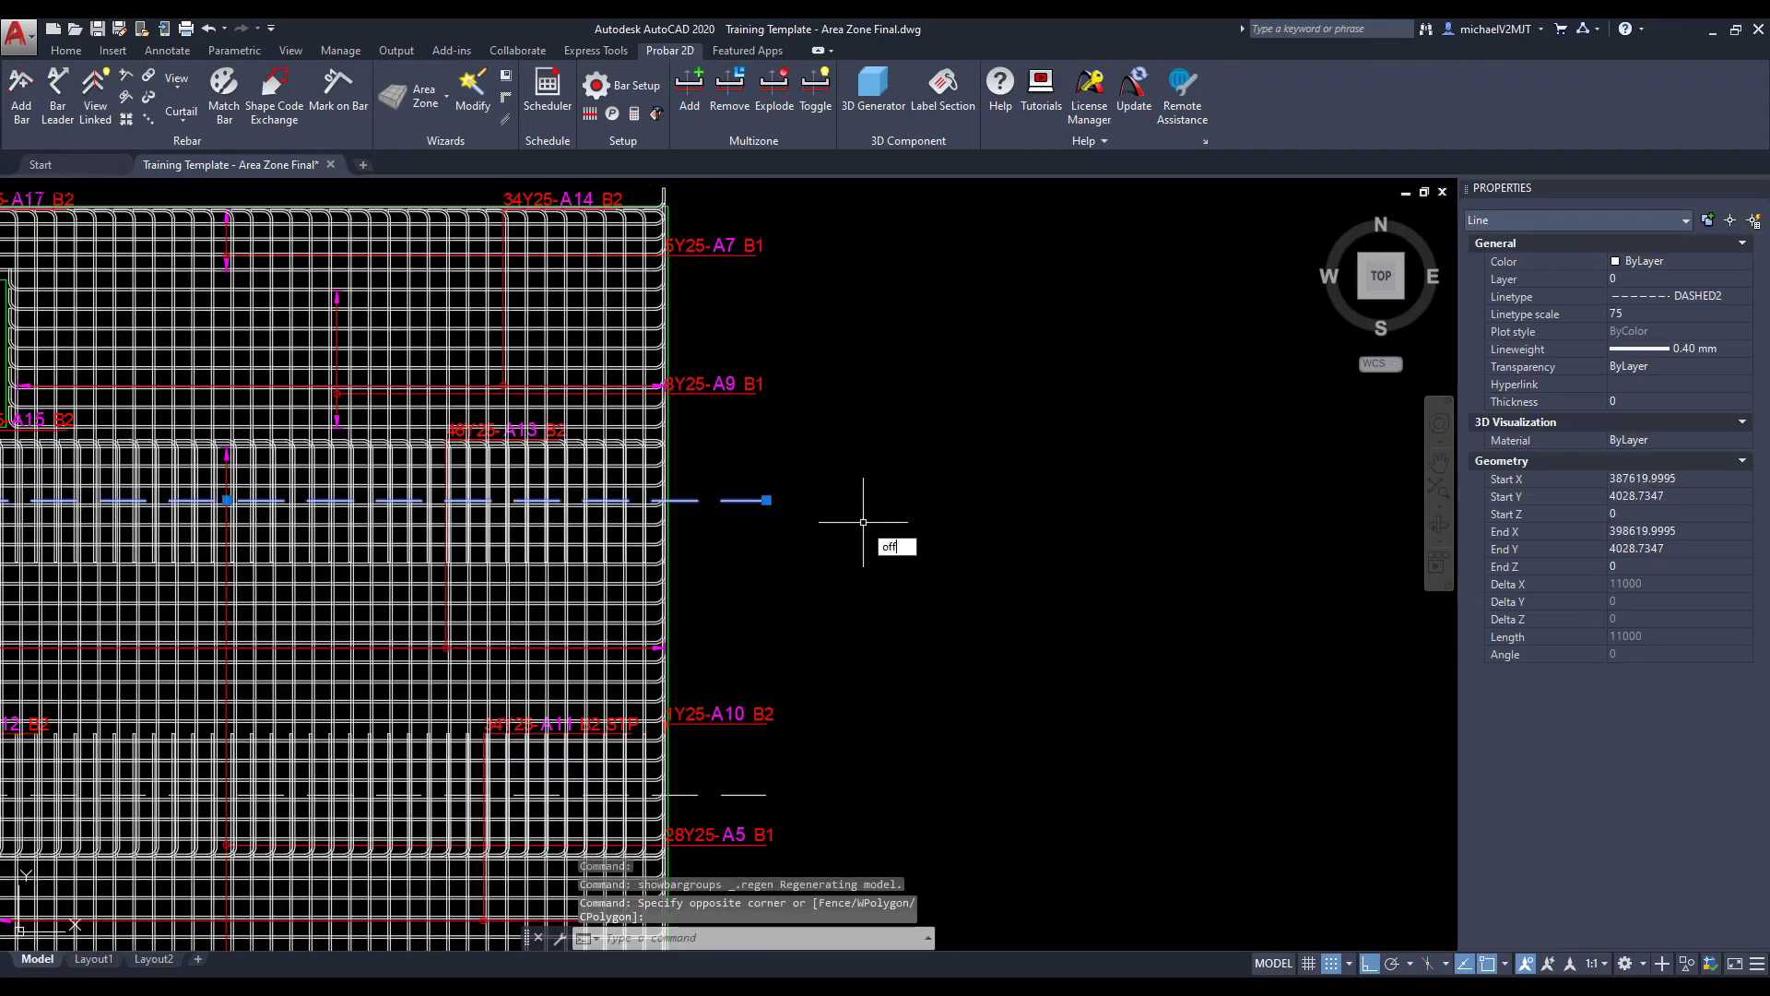
{"action": "key", "text": "Return"}
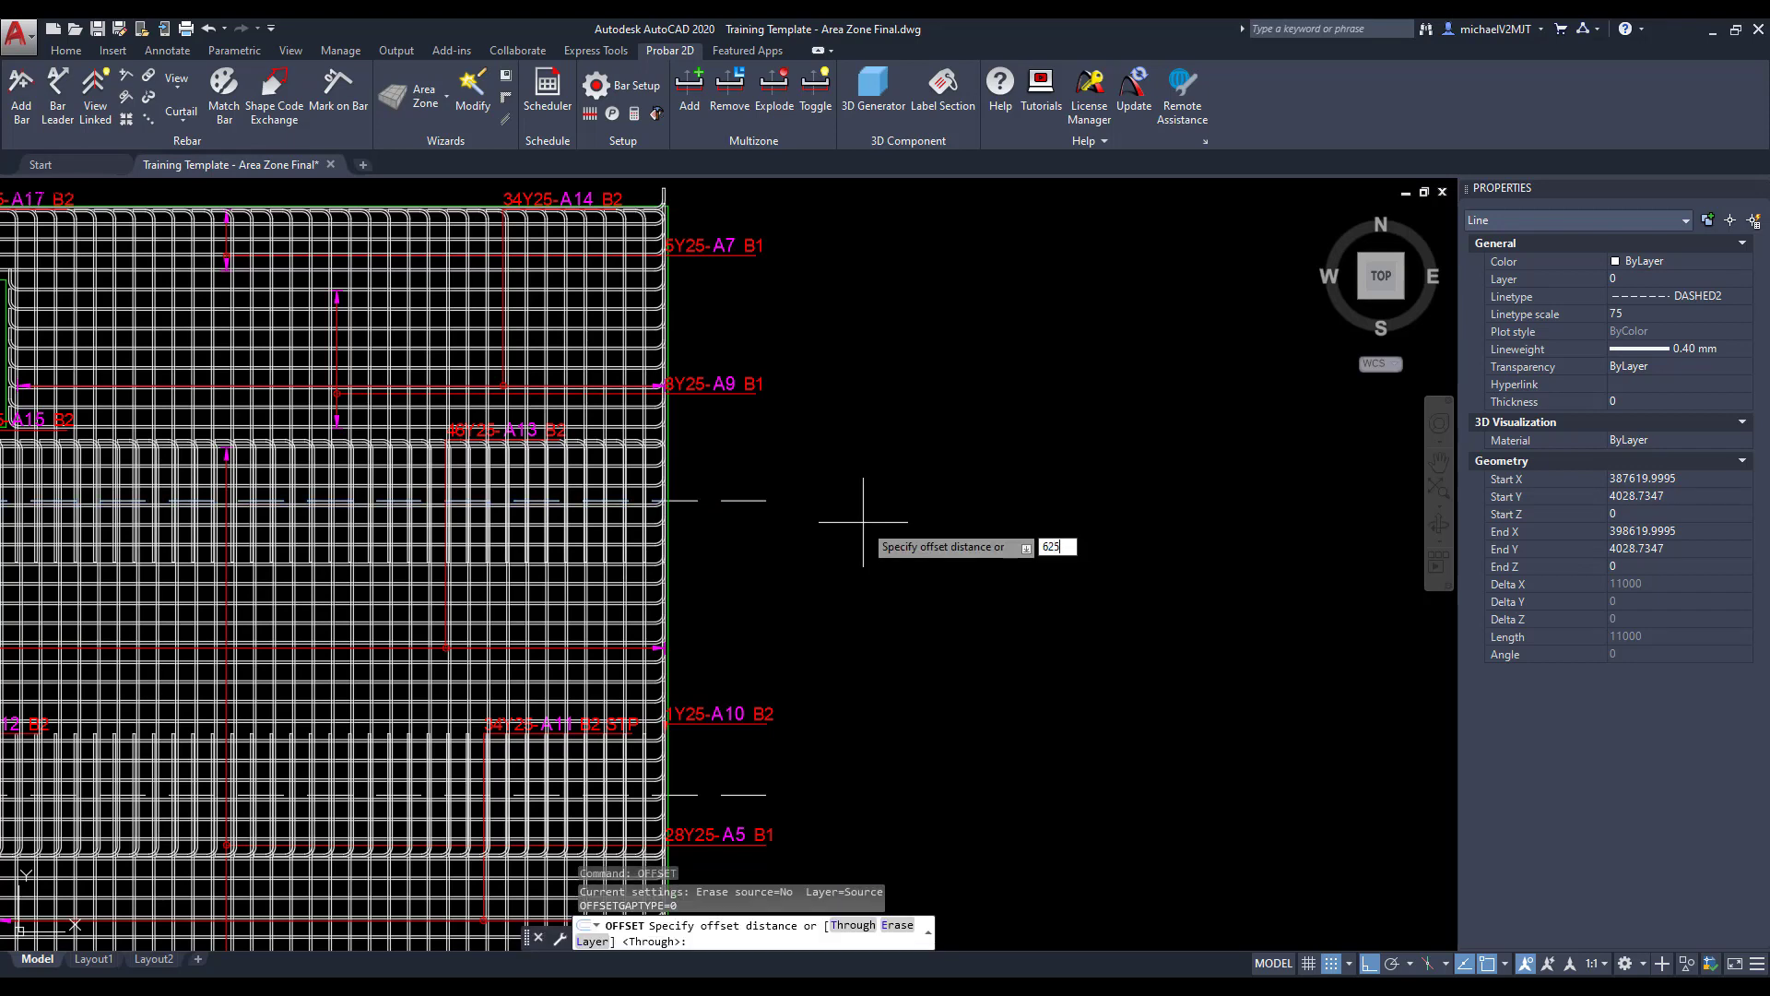
{"action": "type", "text": "625"}
{"action": "key", "text": "Return"}
{"action": "left_click", "coordinate": [744, 499]}
{"action": "left_click", "coordinate": [705, 466]}
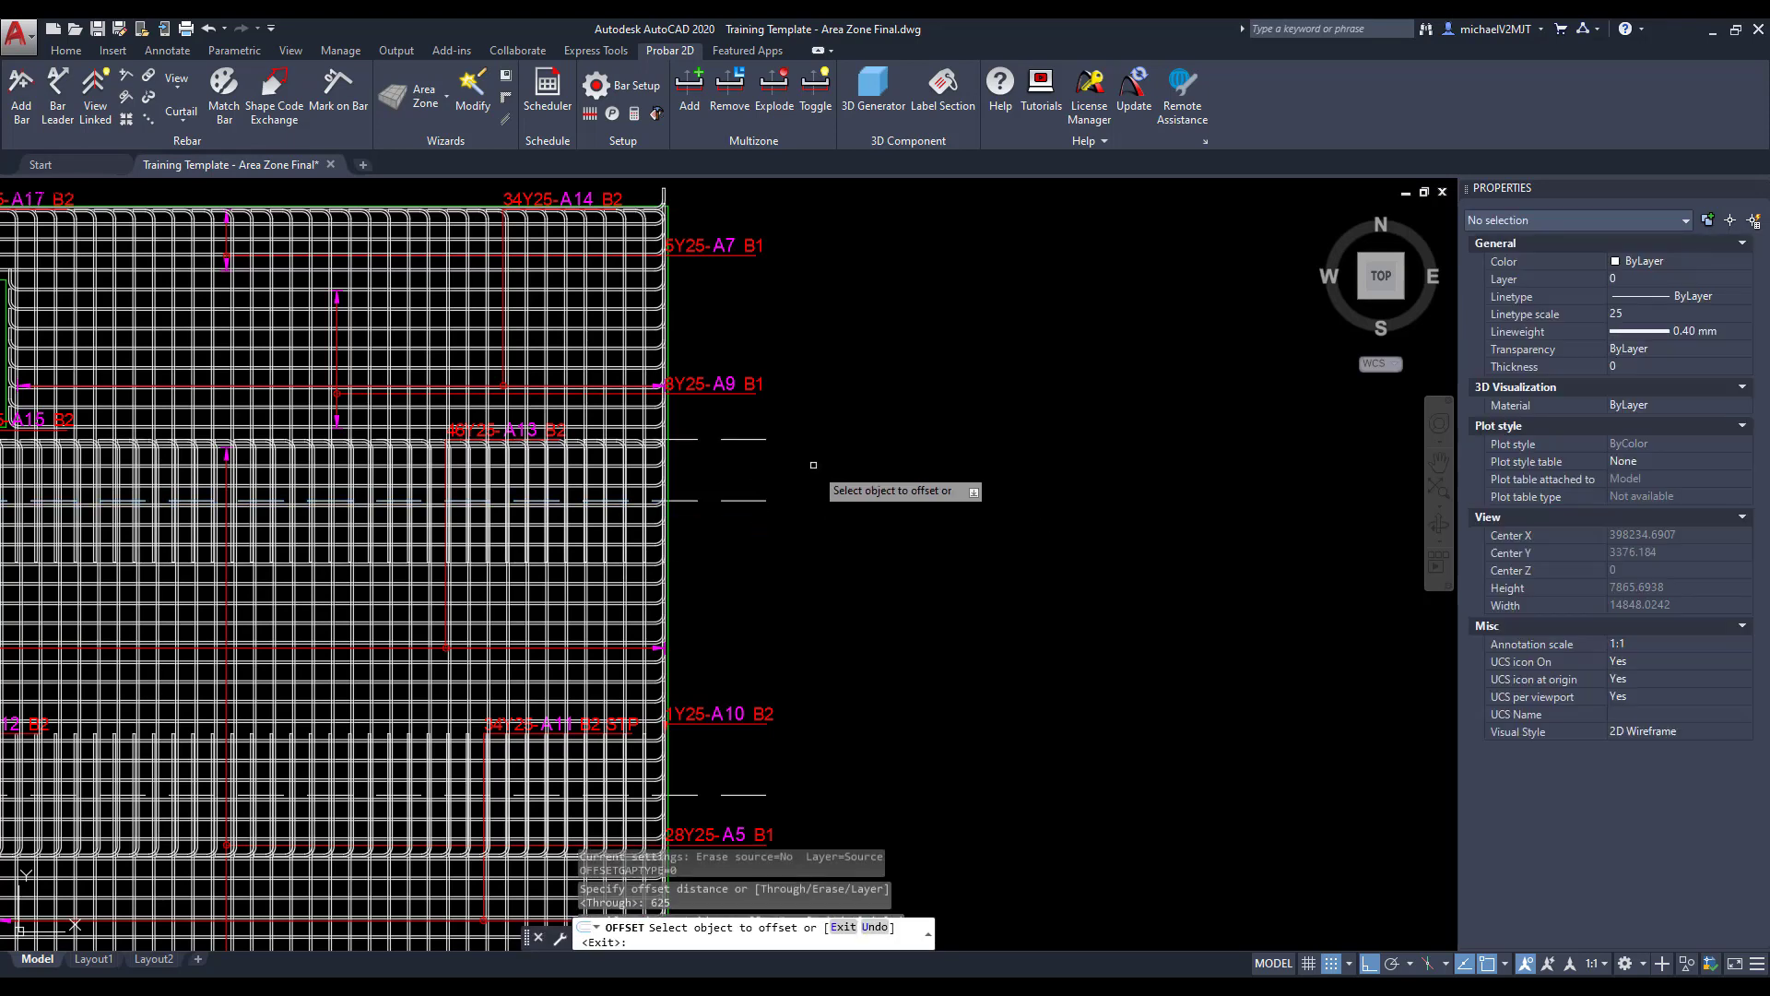
{"action": "left_click", "coordinate": [743, 499]}
{"action": "left_click", "coordinate": [913, 553]}
{"action": "key", "text": "Return"}
{"action": "key", "text": "Escape"}
Change the two new offset lines' colour to Yellow
{"action": "left_click", "coordinate": [767, 453]}
{"action": "left_click", "coordinate": [750, 427]}
{"action": "left_click", "coordinate": [765, 542]}
{"action": "left_click", "coordinate": [749, 575]}
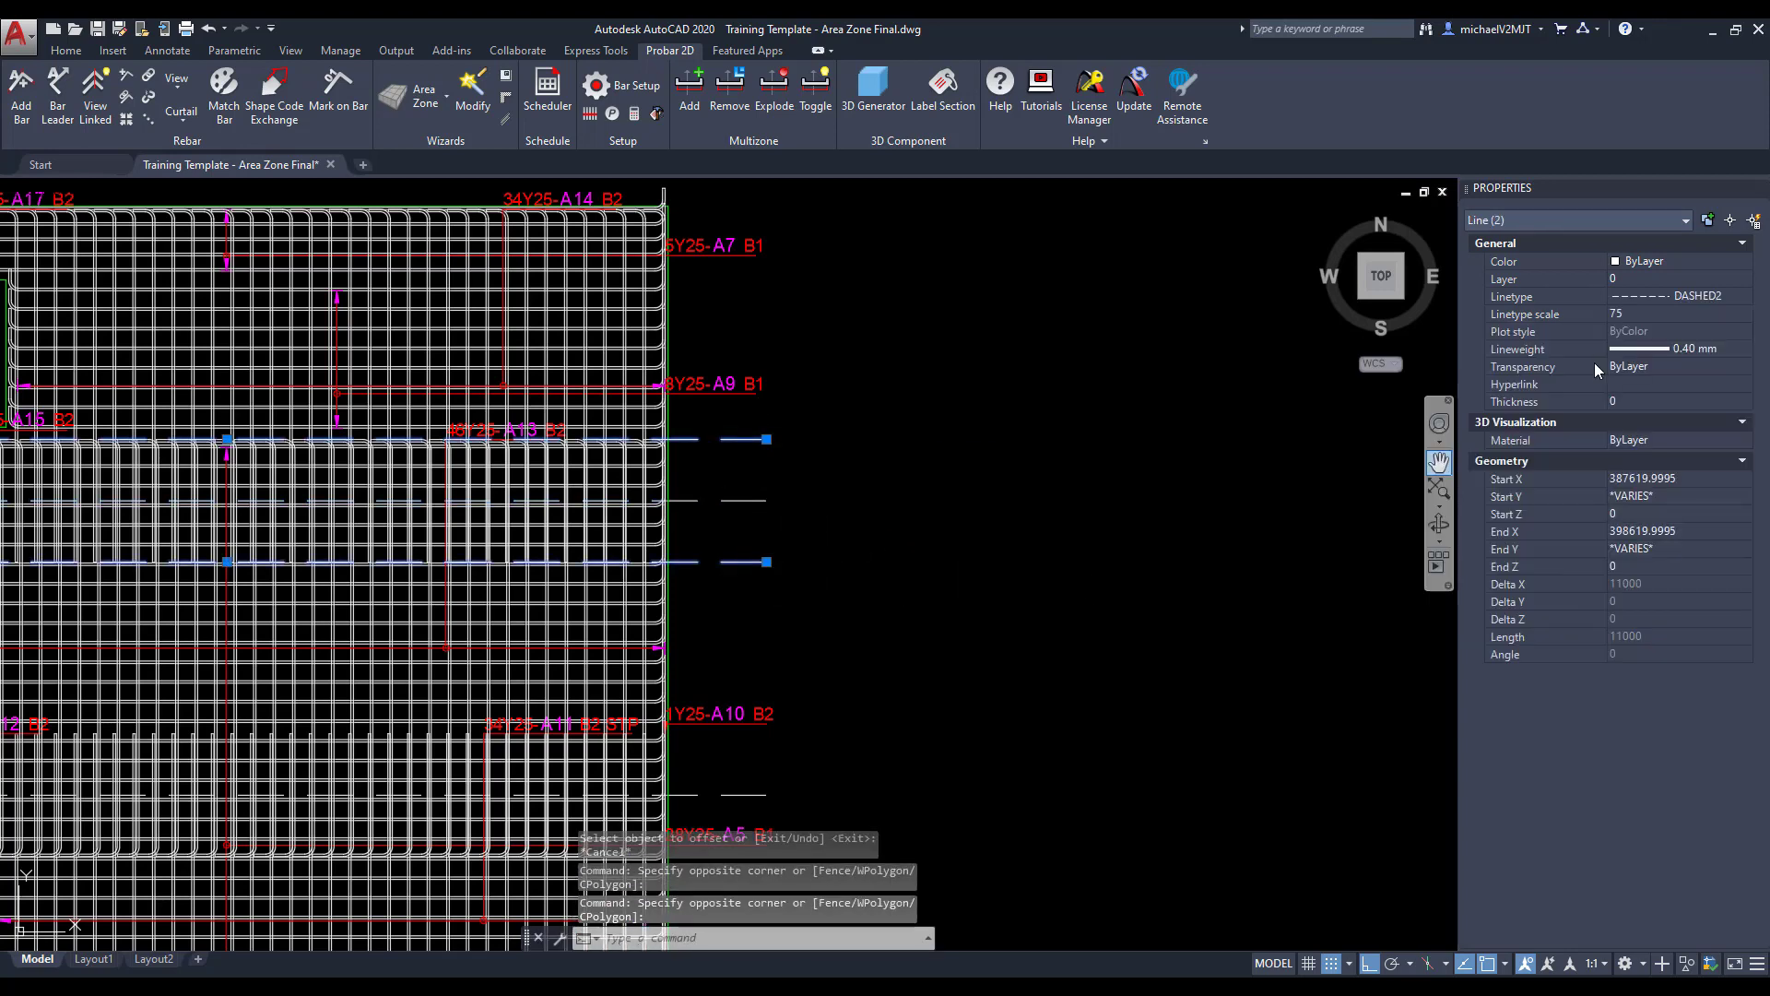
{"action": "left_click", "coordinate": [1682, 255]}
{"action": "left_click", "coordinate": [1667, 266]}
{"action": "left_click", "coordinate": [1653, 328]}
{"action": "key", "text": "Escape"}
{"action": "key", "text": "Escape"}
Add a 1250 linear dimension between the two yellow lines
{"action": "left_click", "coordinate": [171, 52]}
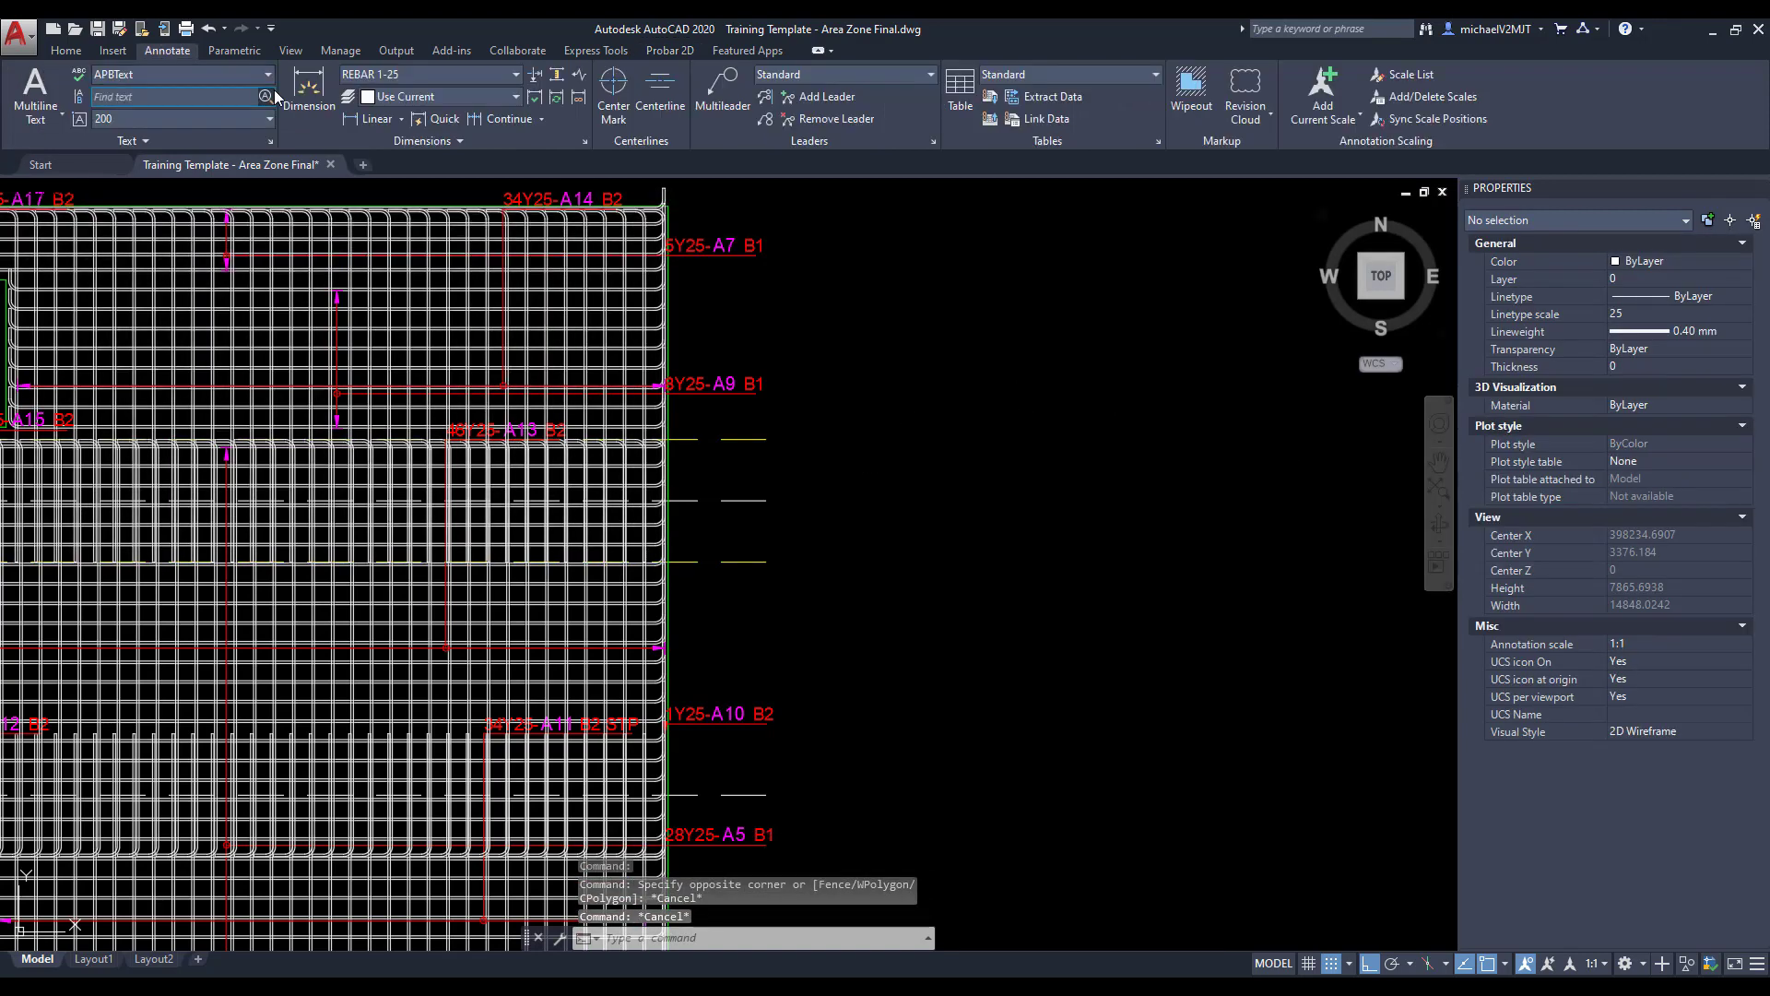
{"action": "left_click", "coordinate": [308, 87]}
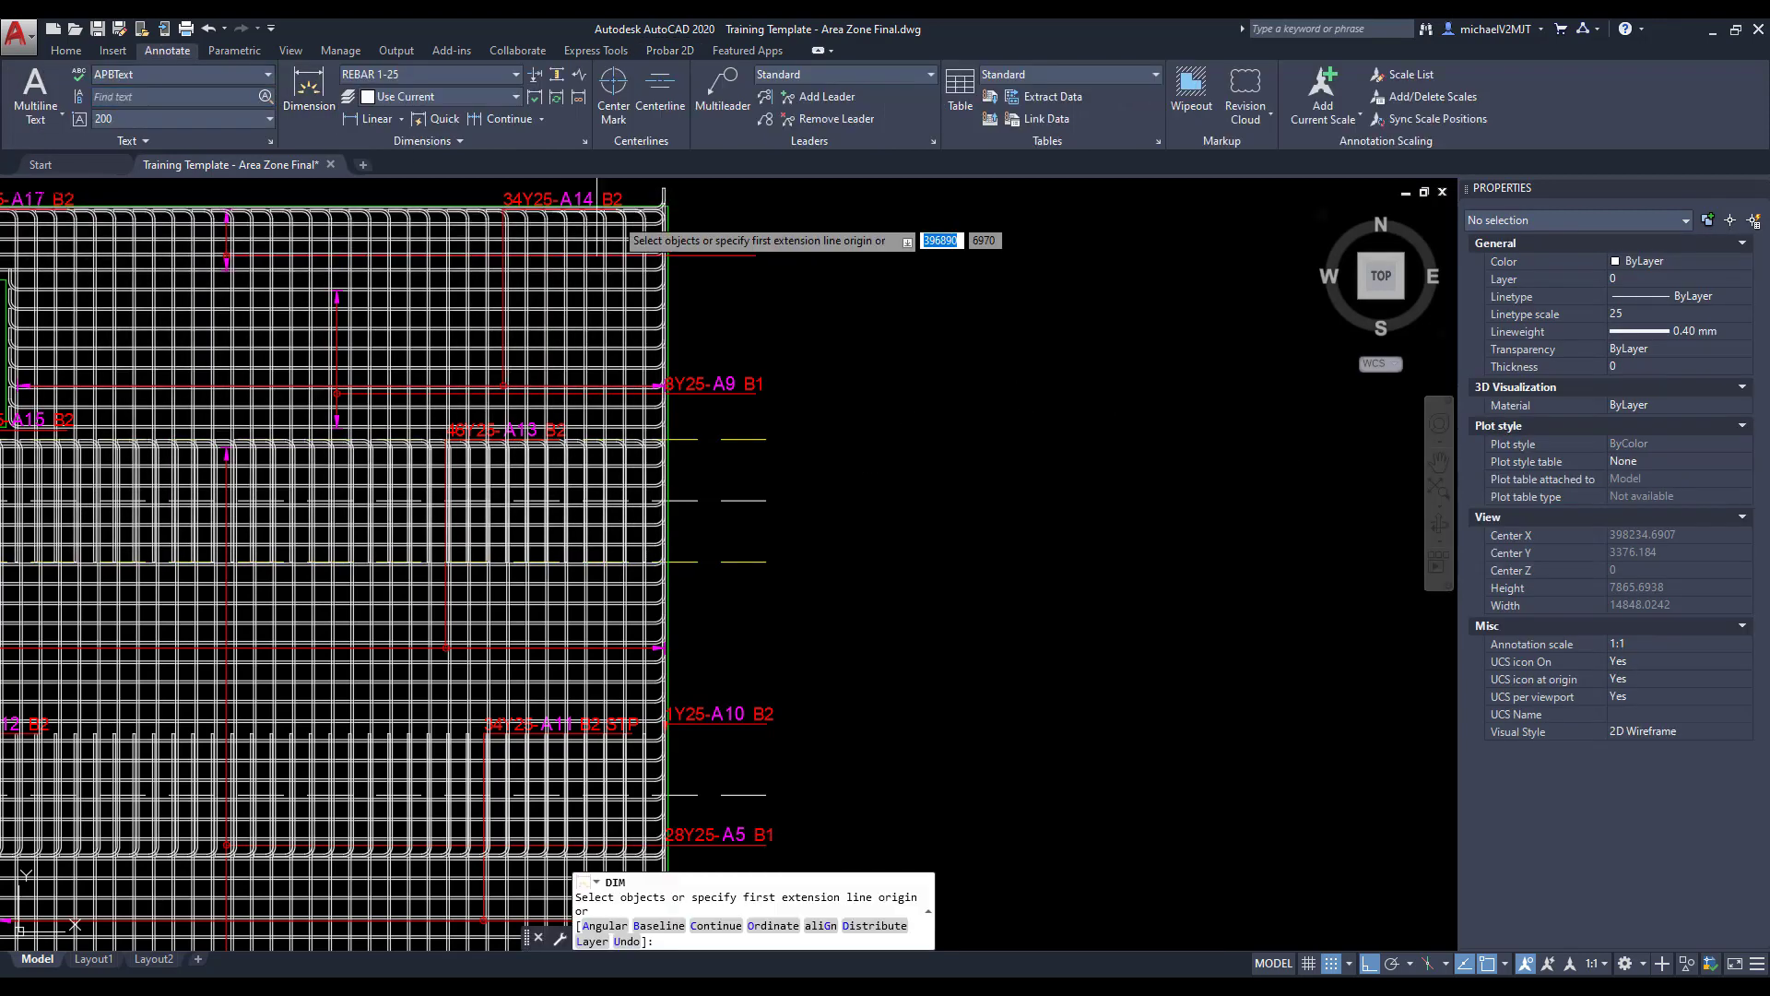
{"action": "left_click", "coordinate": [766, 440]}
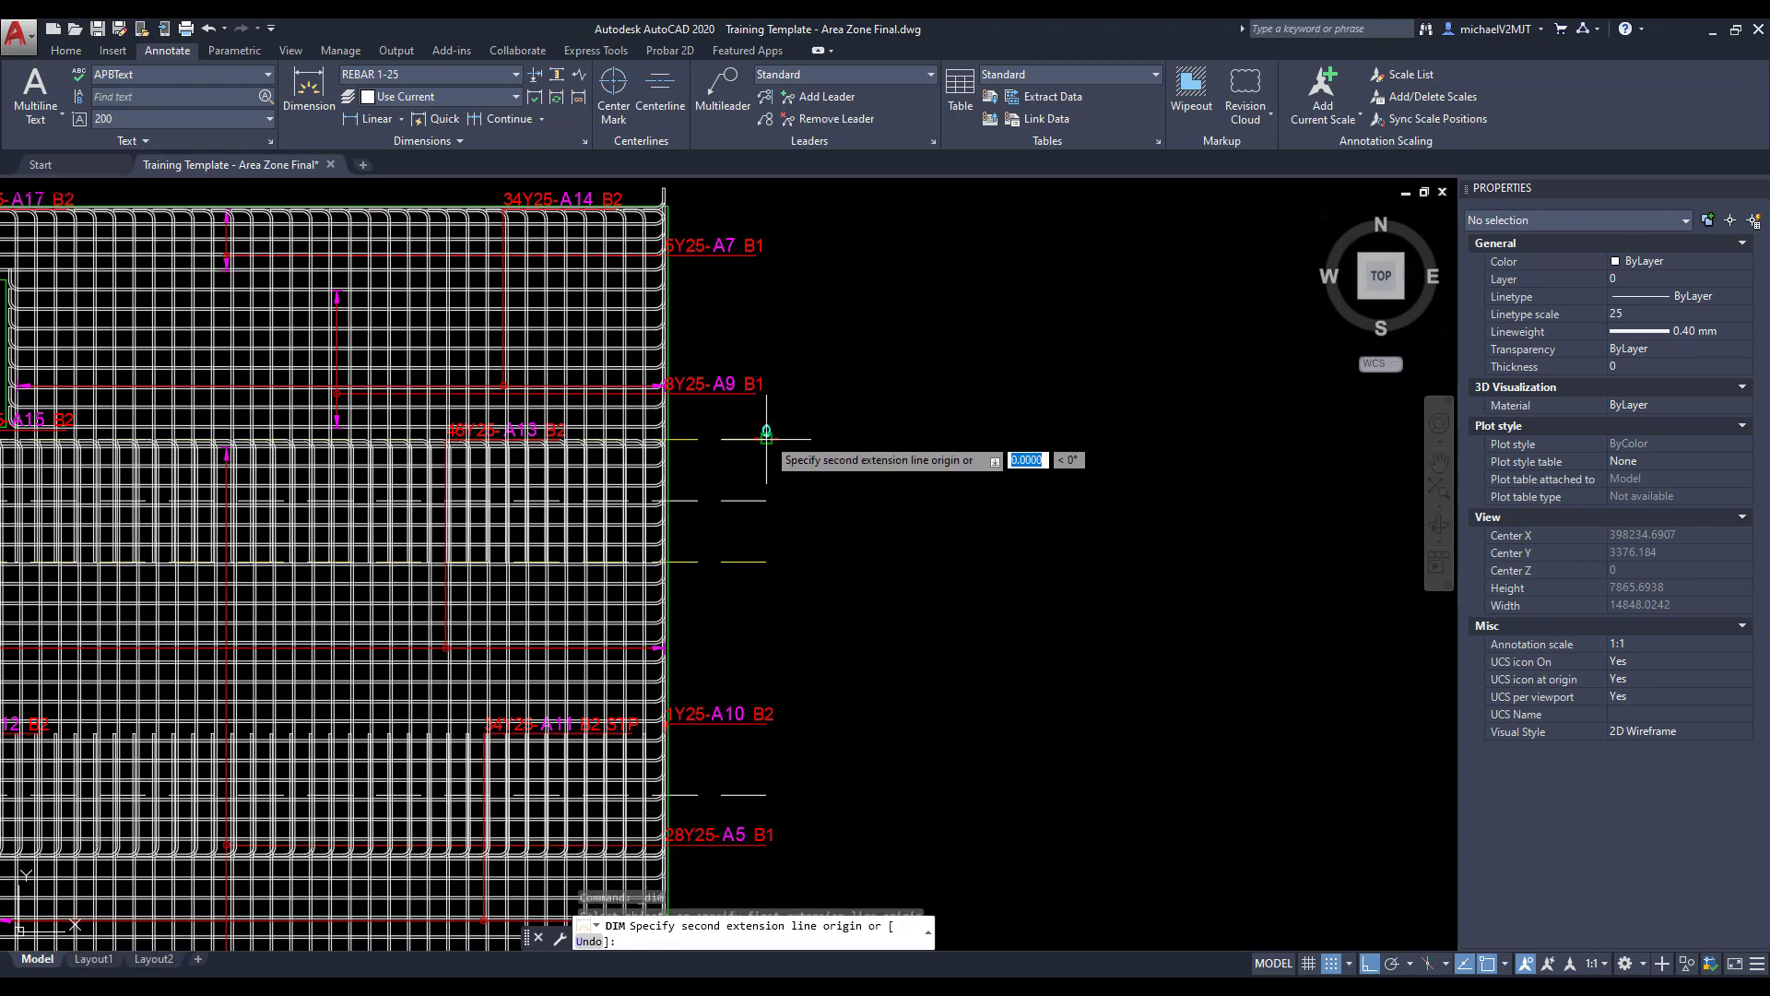
{"action": "left_click", "coordinate": [766, 560]}
{"action": "scroll", "coordinate": [719, 502], "scroll_direction": "up", "scroll_amount": 4}
{"action": "left_click", "coordinate": [976, 545]}
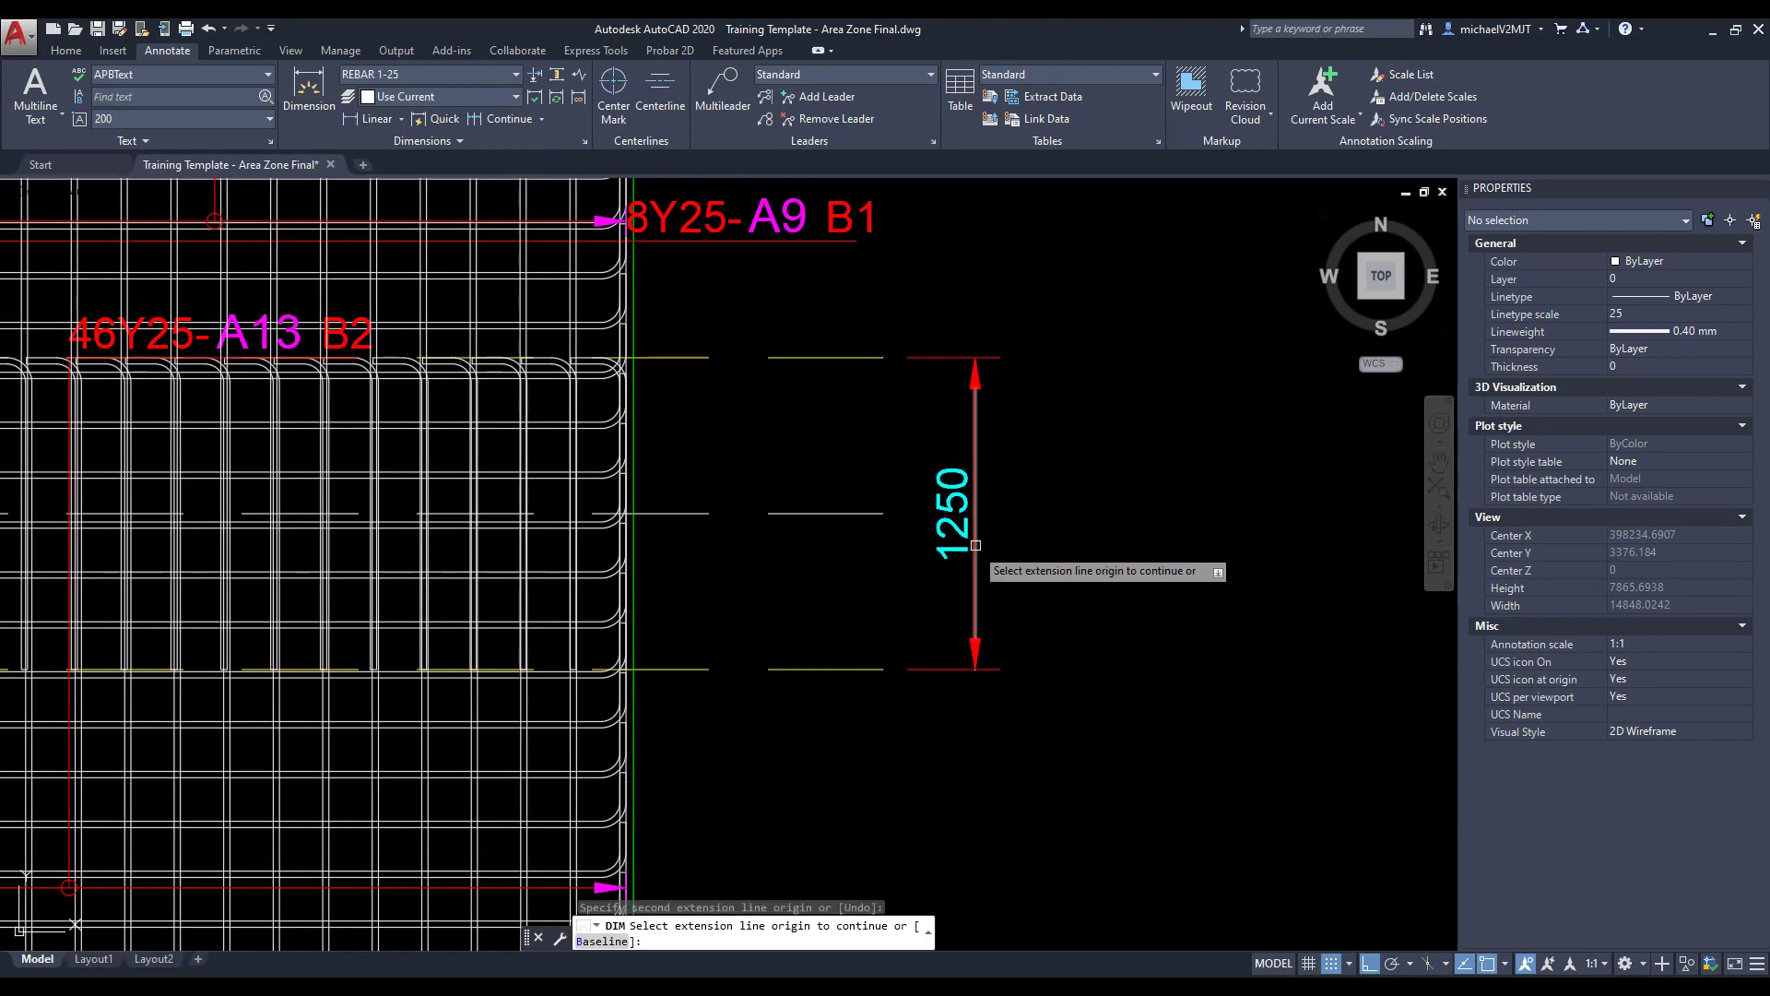
{"action": "key", "text": "Return"}
{"action": "key", "text": "Return"}
{"action": "middle_click_drag", "start_coordinate": [658, 480], "coordinate": [802, 494]}
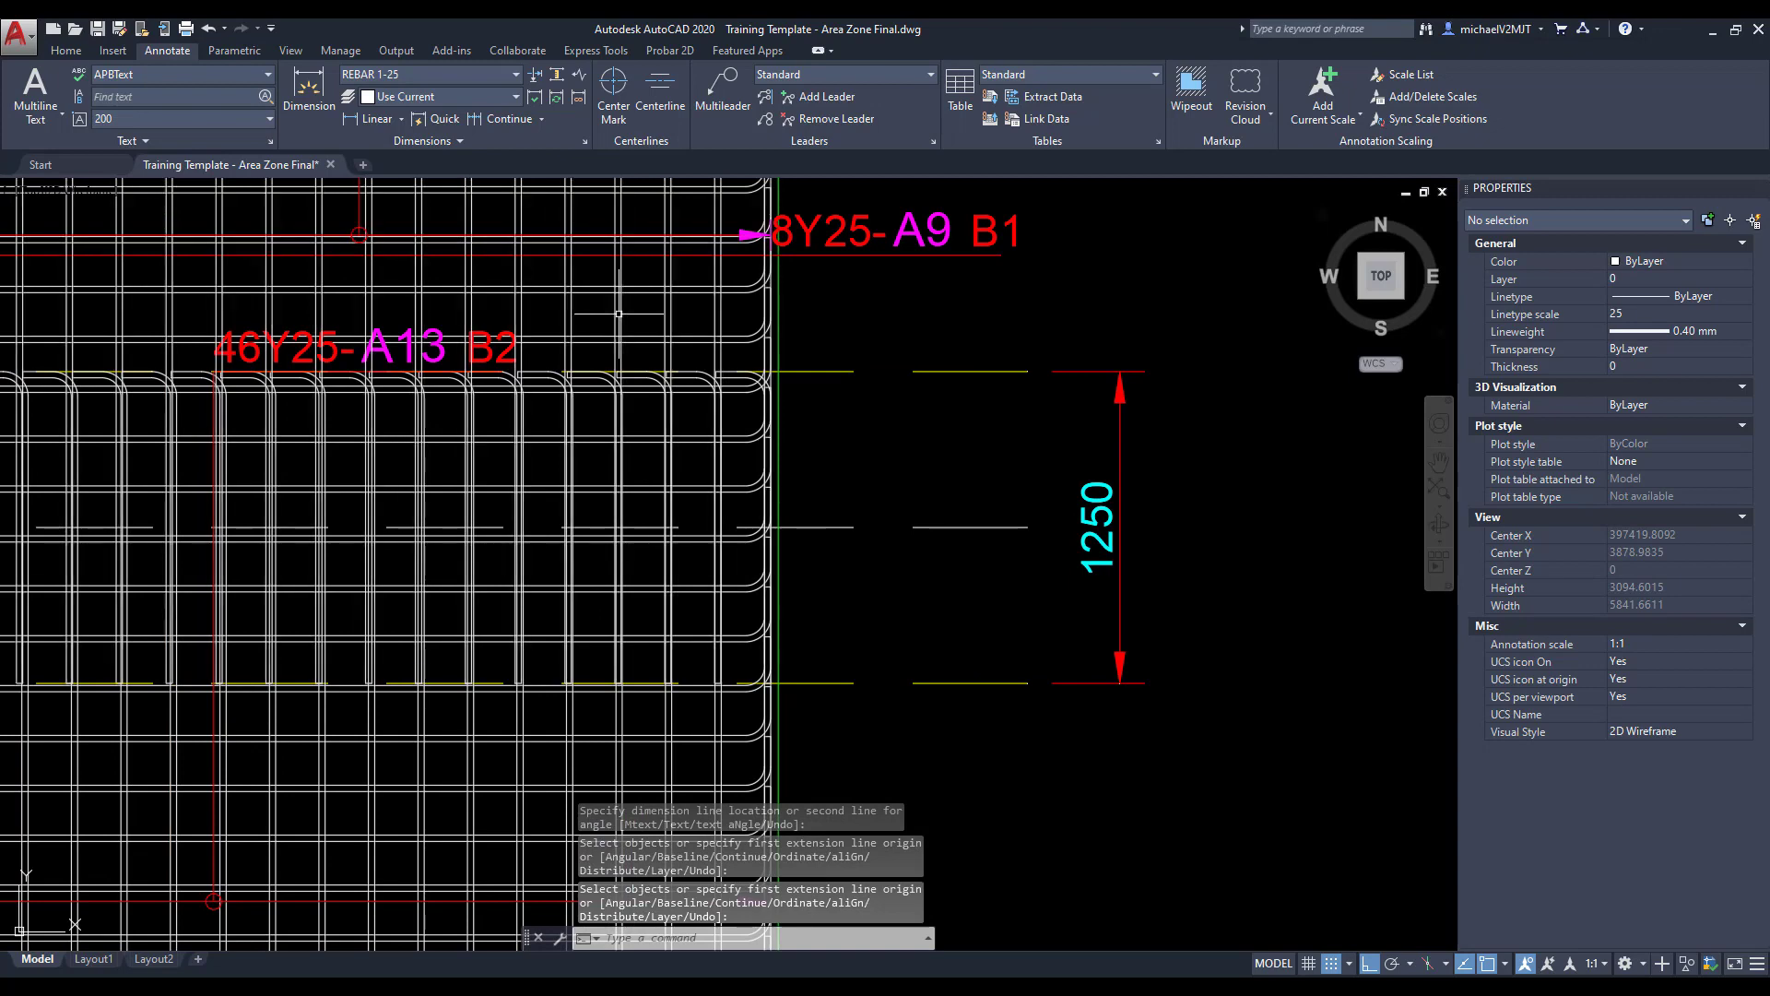
Inspect the properties of bars A14 and A13
{"action": "left_click", "coordinate": [619, 314]}
{"action": "scroll", "coordinate": [620, 687], "scroll_direction": "up", "scroll_amount": 5}
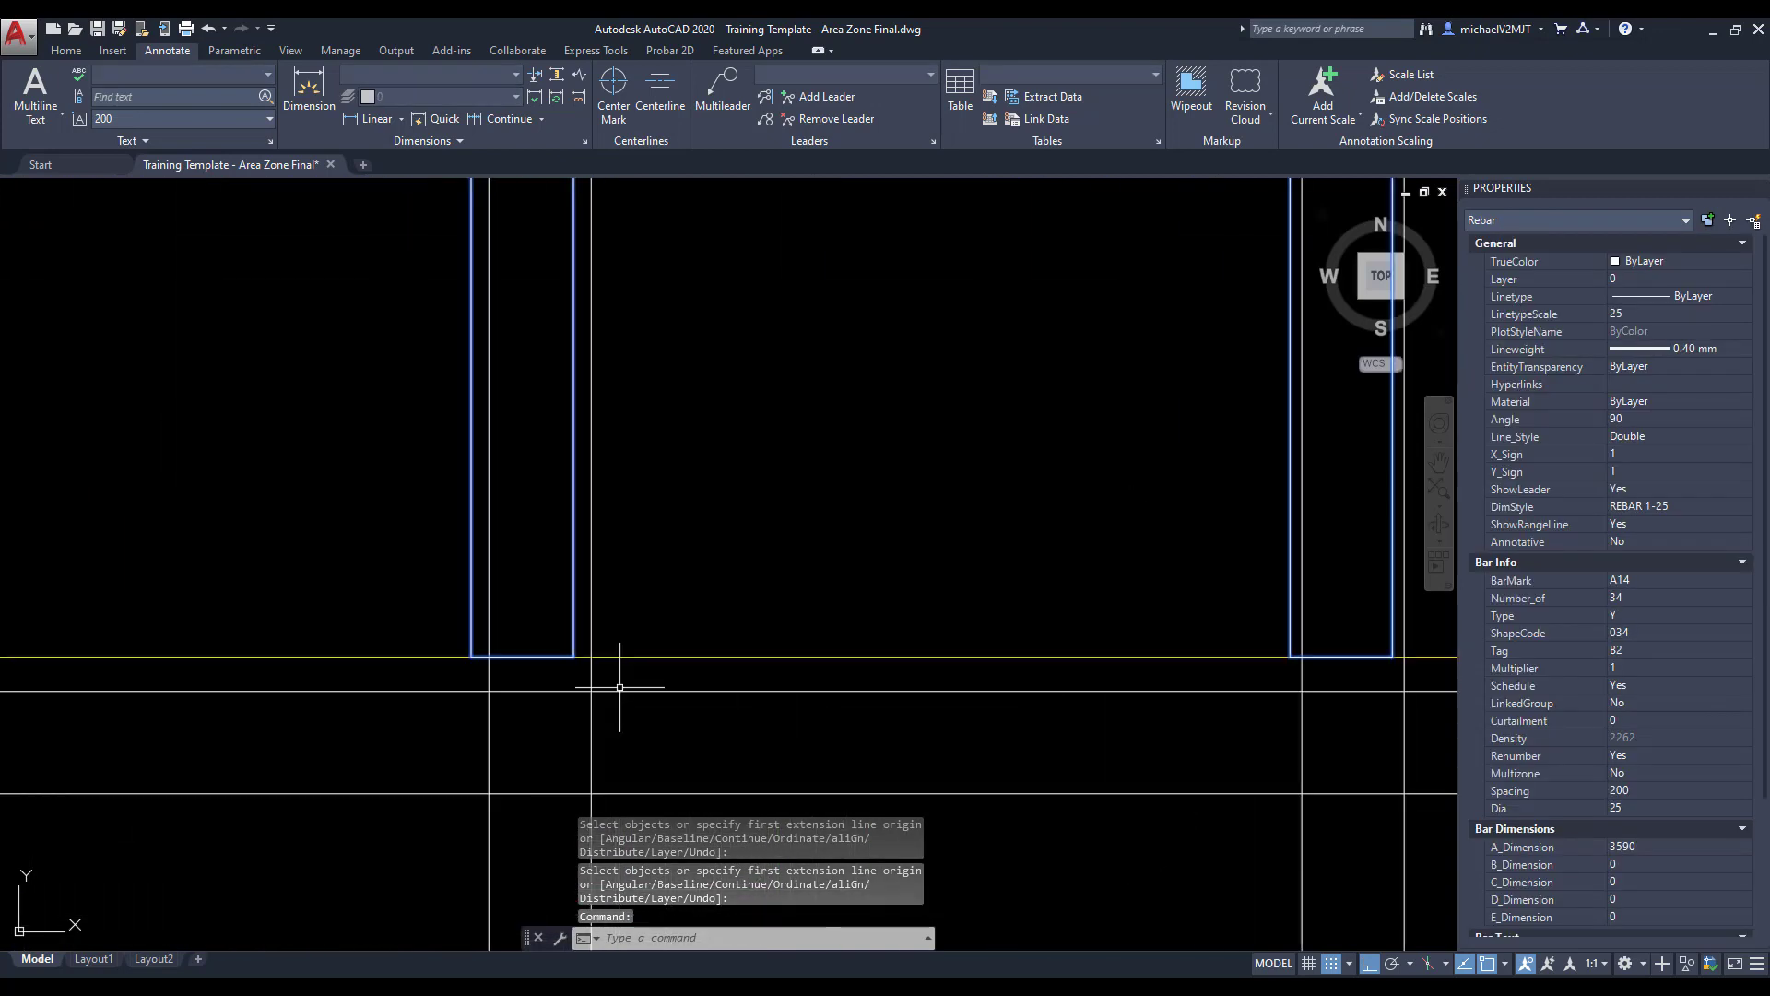
{"action": "scroll", "coordinate": [620, 687], "scroll_direction": "down", "scroll_amount": 6}
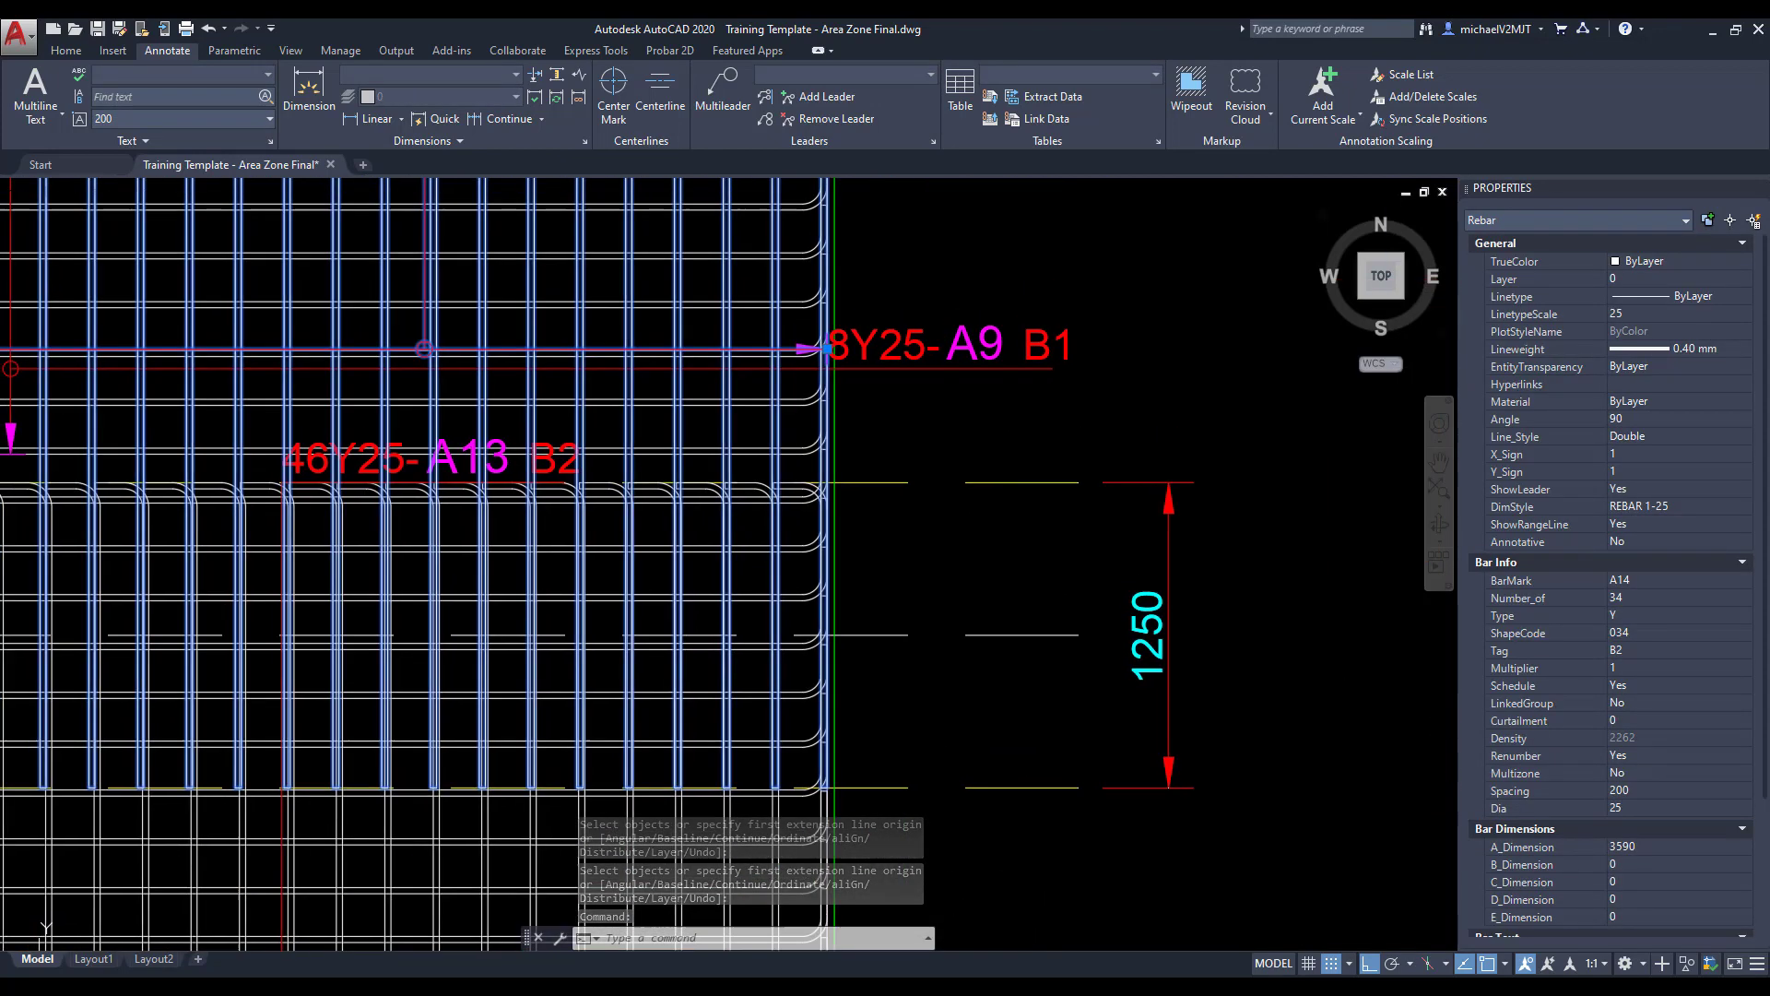
{"action": "key", "text": "Escape"}
{"action": "scroll", "coordinate": [641, 470], "scroll_direction": "up", "scroll_amount": 3}
{"action": "left_click", "coordinate": [629, 505]}
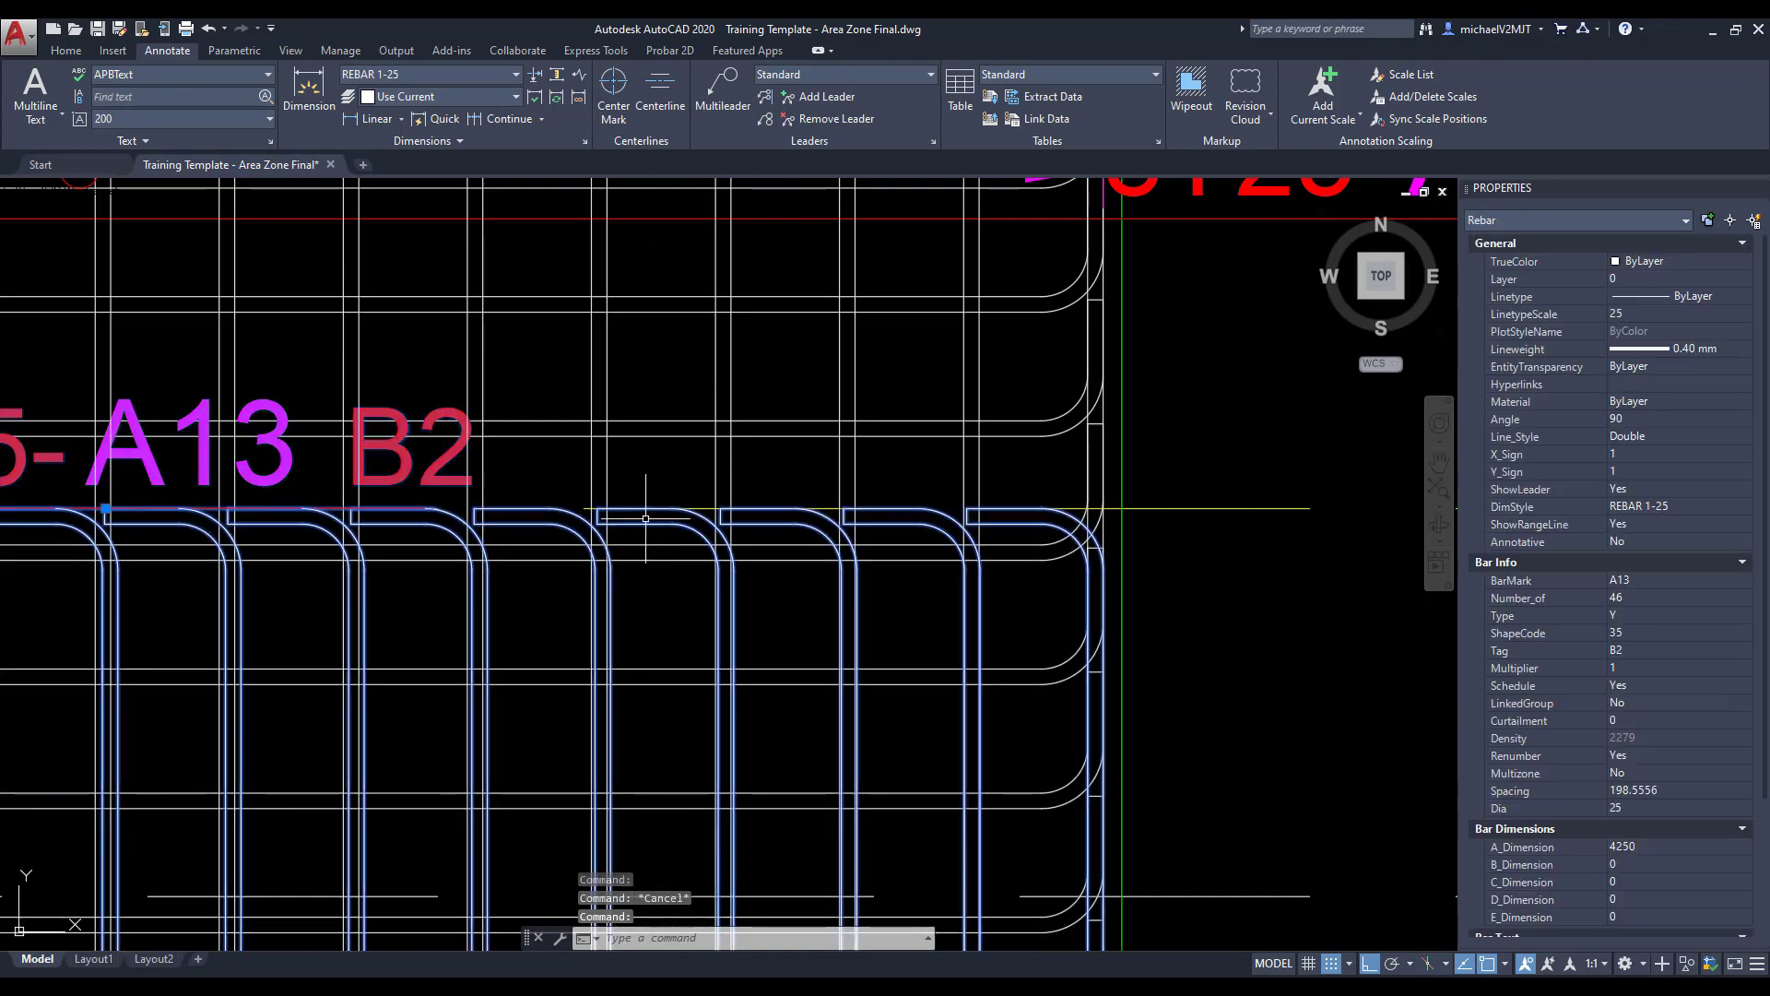
{"action": "scroll", "coordinate": [704, 554], "scroll_direction": "up", "scroll_amount": 4}
{"action": "scroll", "coordinate": [553, 571], "scroll_direction": "down", "scroll_amount": 4}
{"action": "middle_click_drag", "start_coordinate": [516, 595], "coordinate": [419, 545]}
{"action": "scroll", "coordinate": [418, 545], "scroll_direction": "down", "scroll_amount": 5}
{"action": "key", "text": "Escape"}
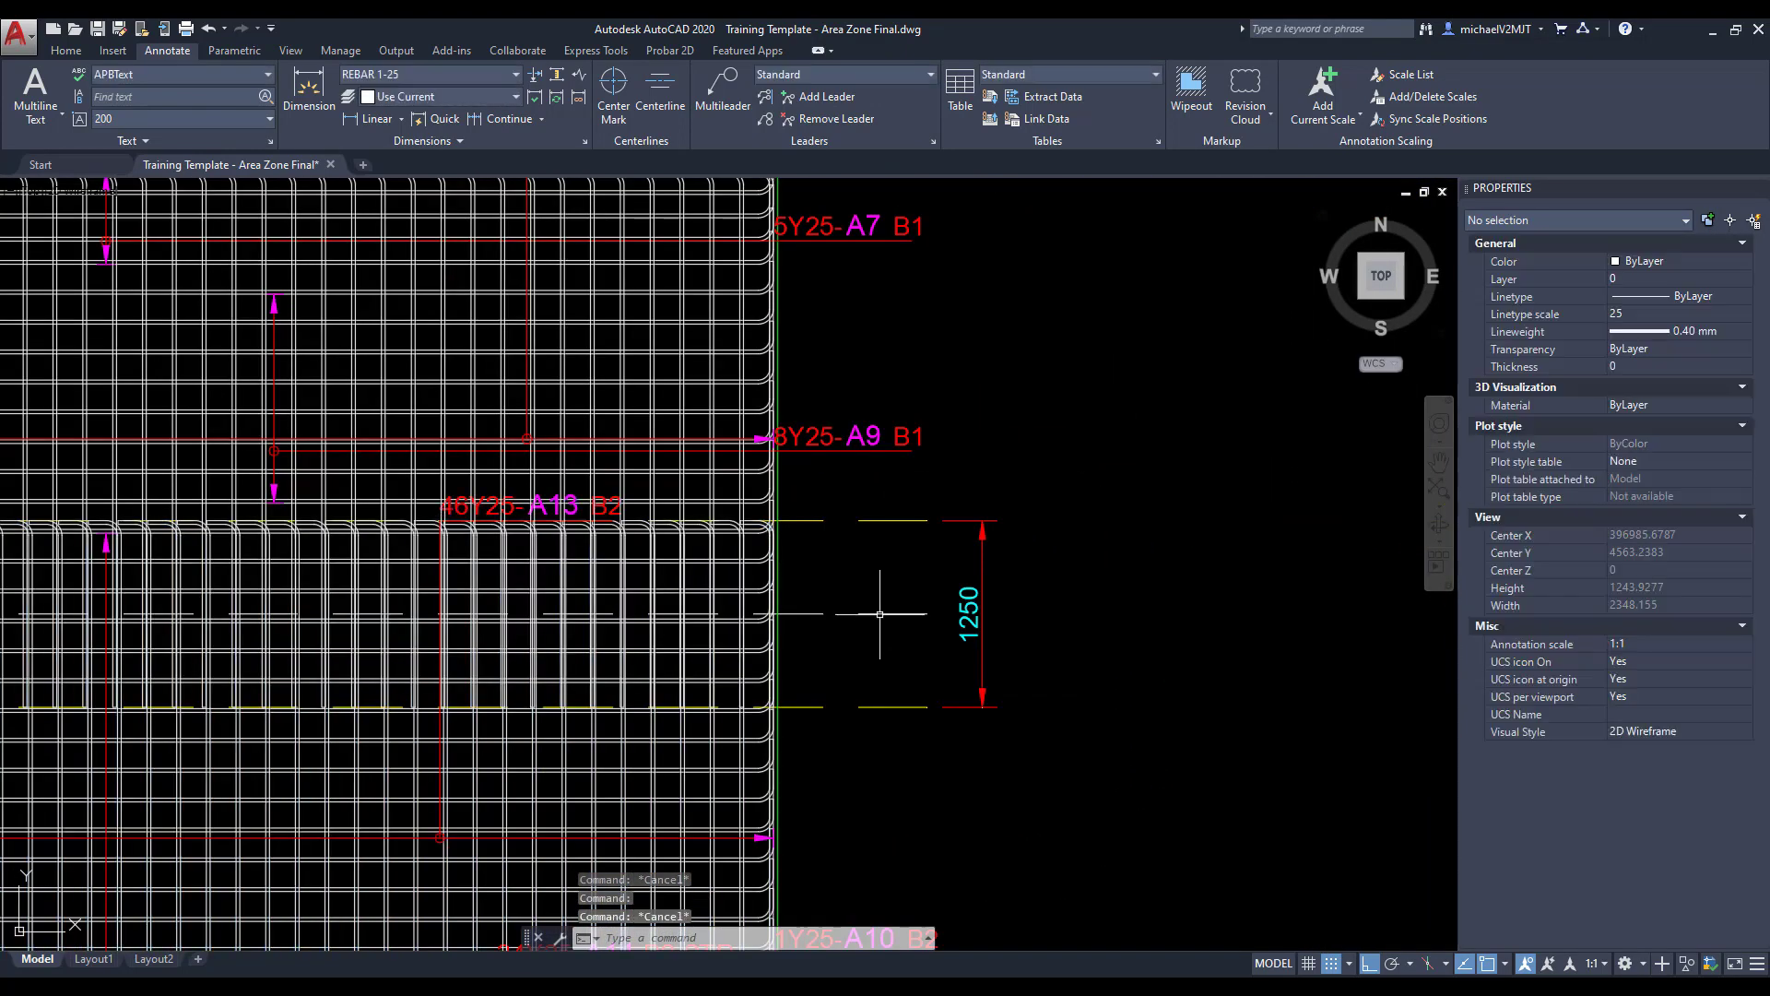
{"action": "scroll", "coordinate": [879, 613], "scroll_direction": "down", "scroll_amount": 3}
Display the slab bars as simplified group lines
{"action": "left_click", "coordinate": [670, 49]}
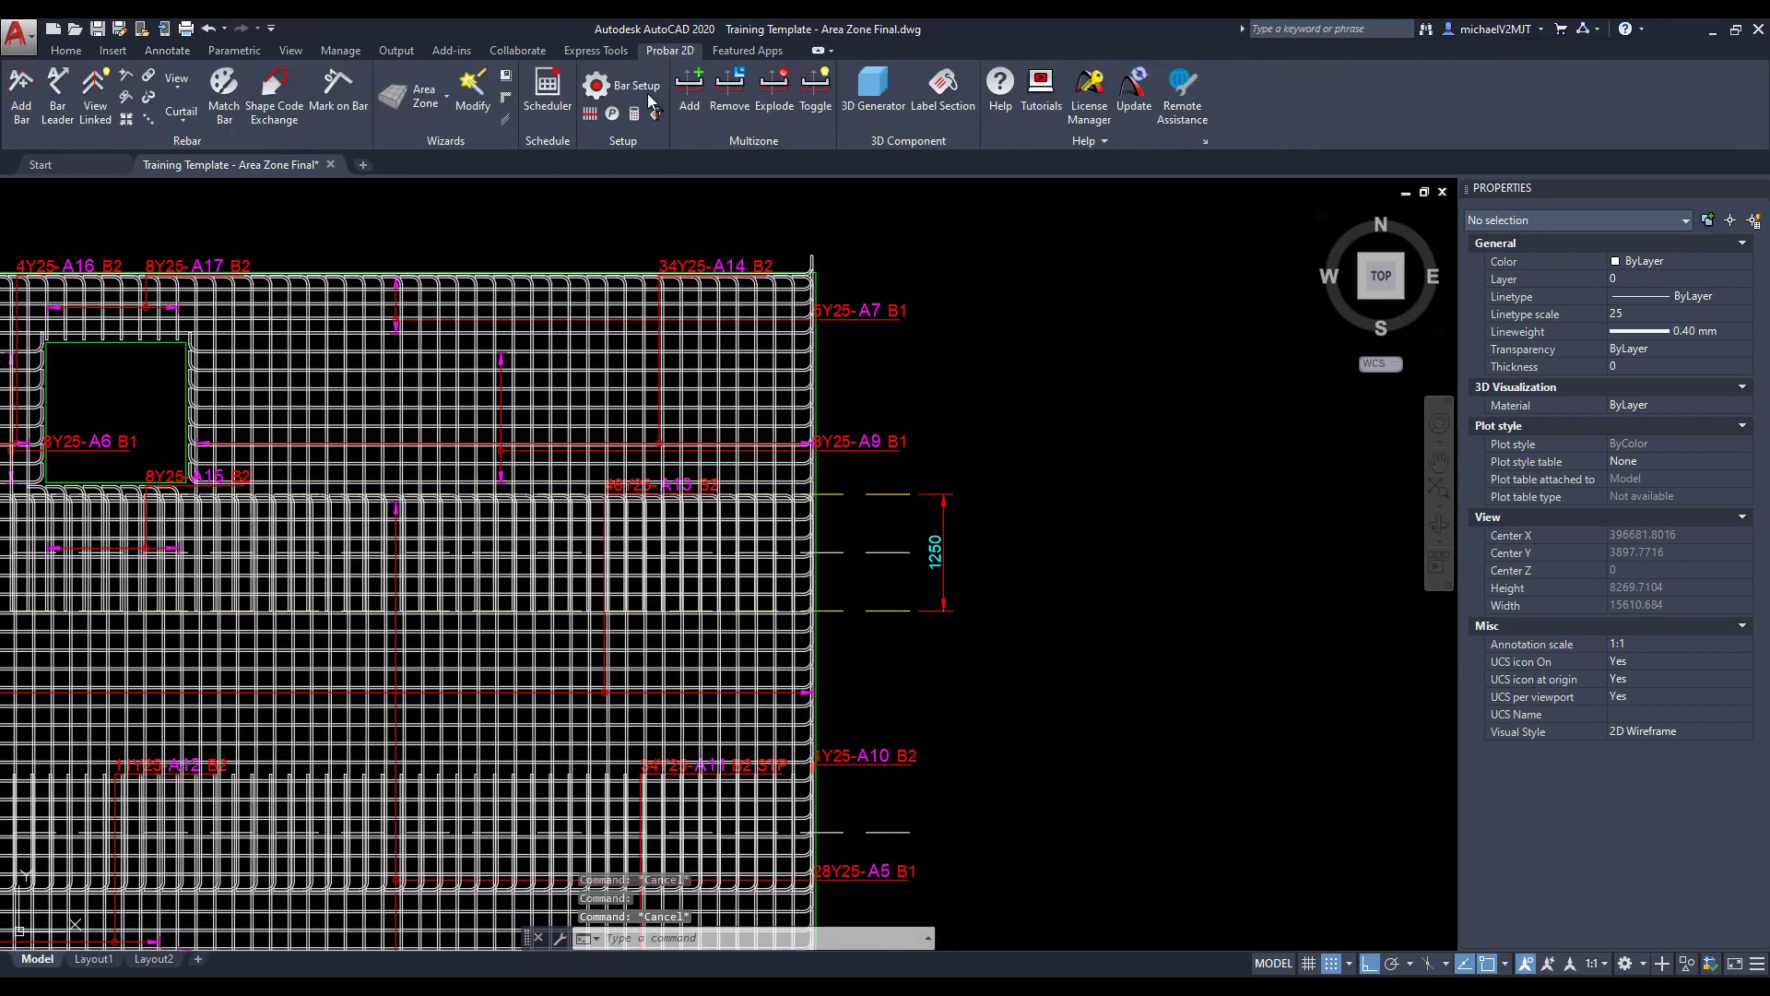
{"action": "left_click", "coordinate": [600, 116]}
{"action": "scroll", "coordinate": [1057, 476], "scroll_direction": "down", "scroll_amount": 2}
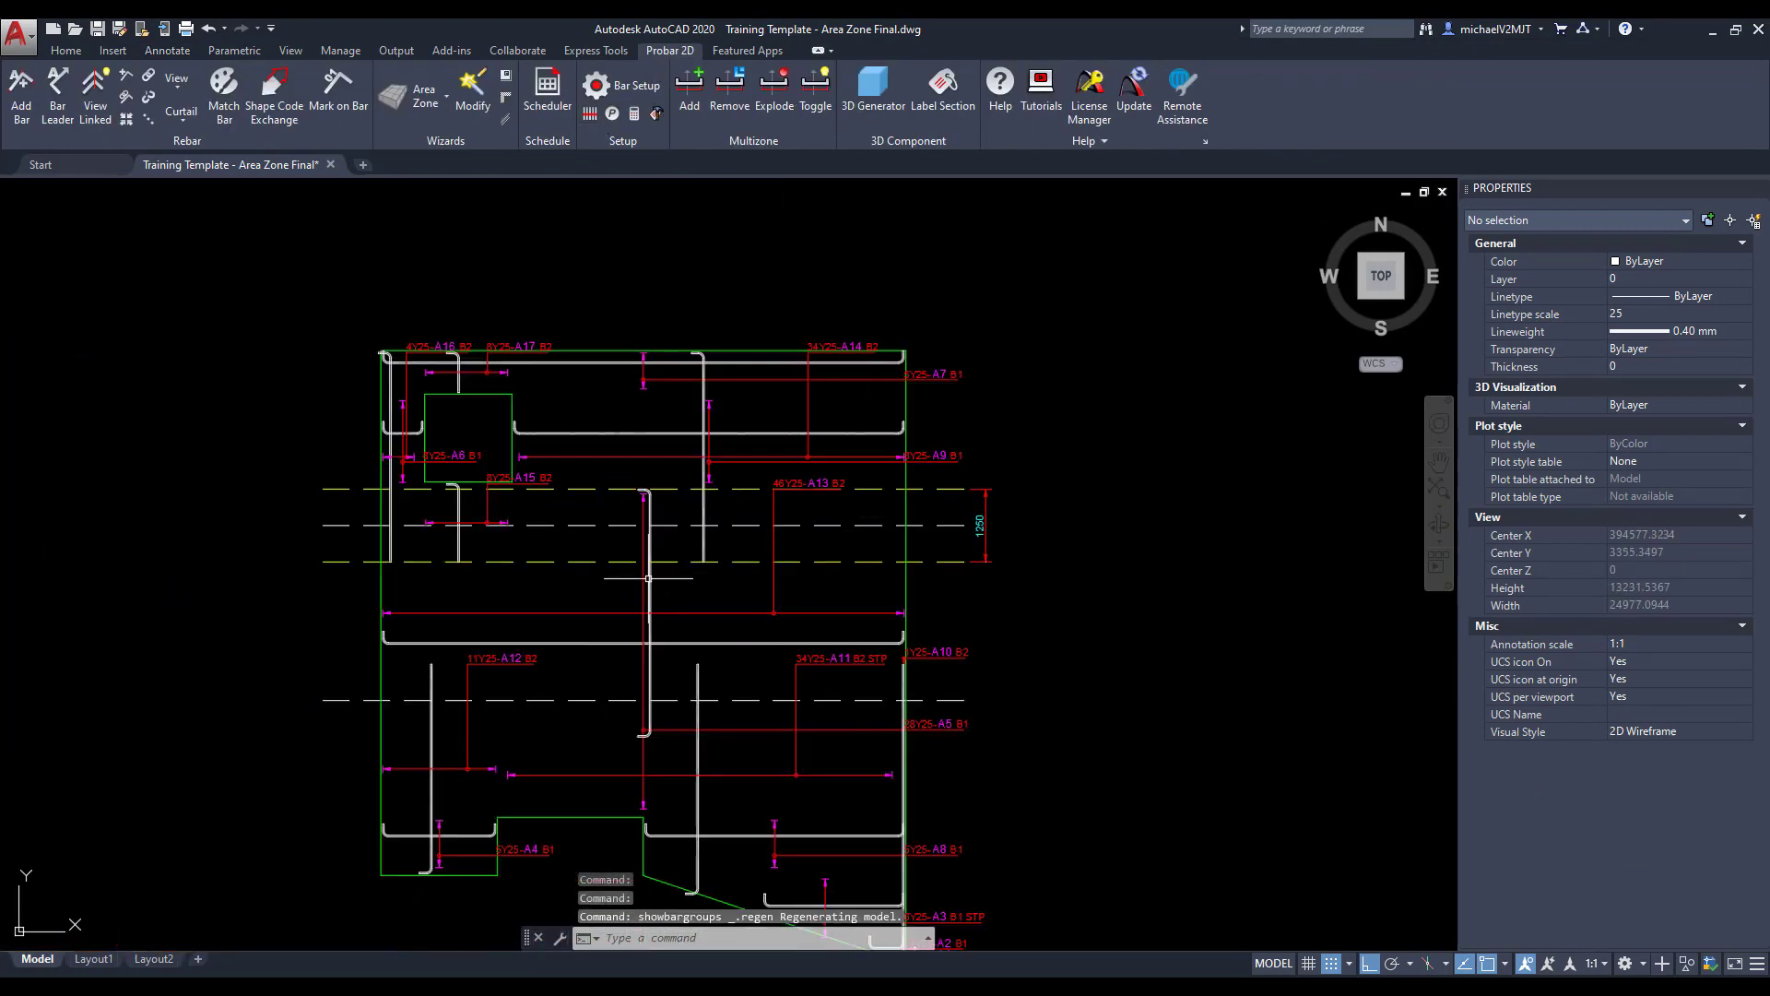
{"action": "scroll", "coordinate": [1130, 483], "scroll_direction": "down", "scroll_amount": 1}
Pan from the splice detail out to the whole slab plan and zoom in on bar A13
{"action": "middle_click_drag", "start_coordinate": [1131, 482], "coordinate": [715, 640]}
{"action": "scroll", "coordinate": [715, 640], "scroll_direction": "down", "scroll_amount": 2}
{"action": "scroll", "coordinate": [1036, 423], "scroll_direction": "down", "scroll_amount": 3}
{"action": "scroll", "coordinate": [1083, 397], "scroll_direction": "up", "scroll_amount": 6}
{"action": "scroll", "coordinate": [956, 490], "scroll_direction": "up", "scroll_amount": 6}
{"action": "middle_click_drag", "start_coordinate": [810, 584], "coordinate": [737, 511]}
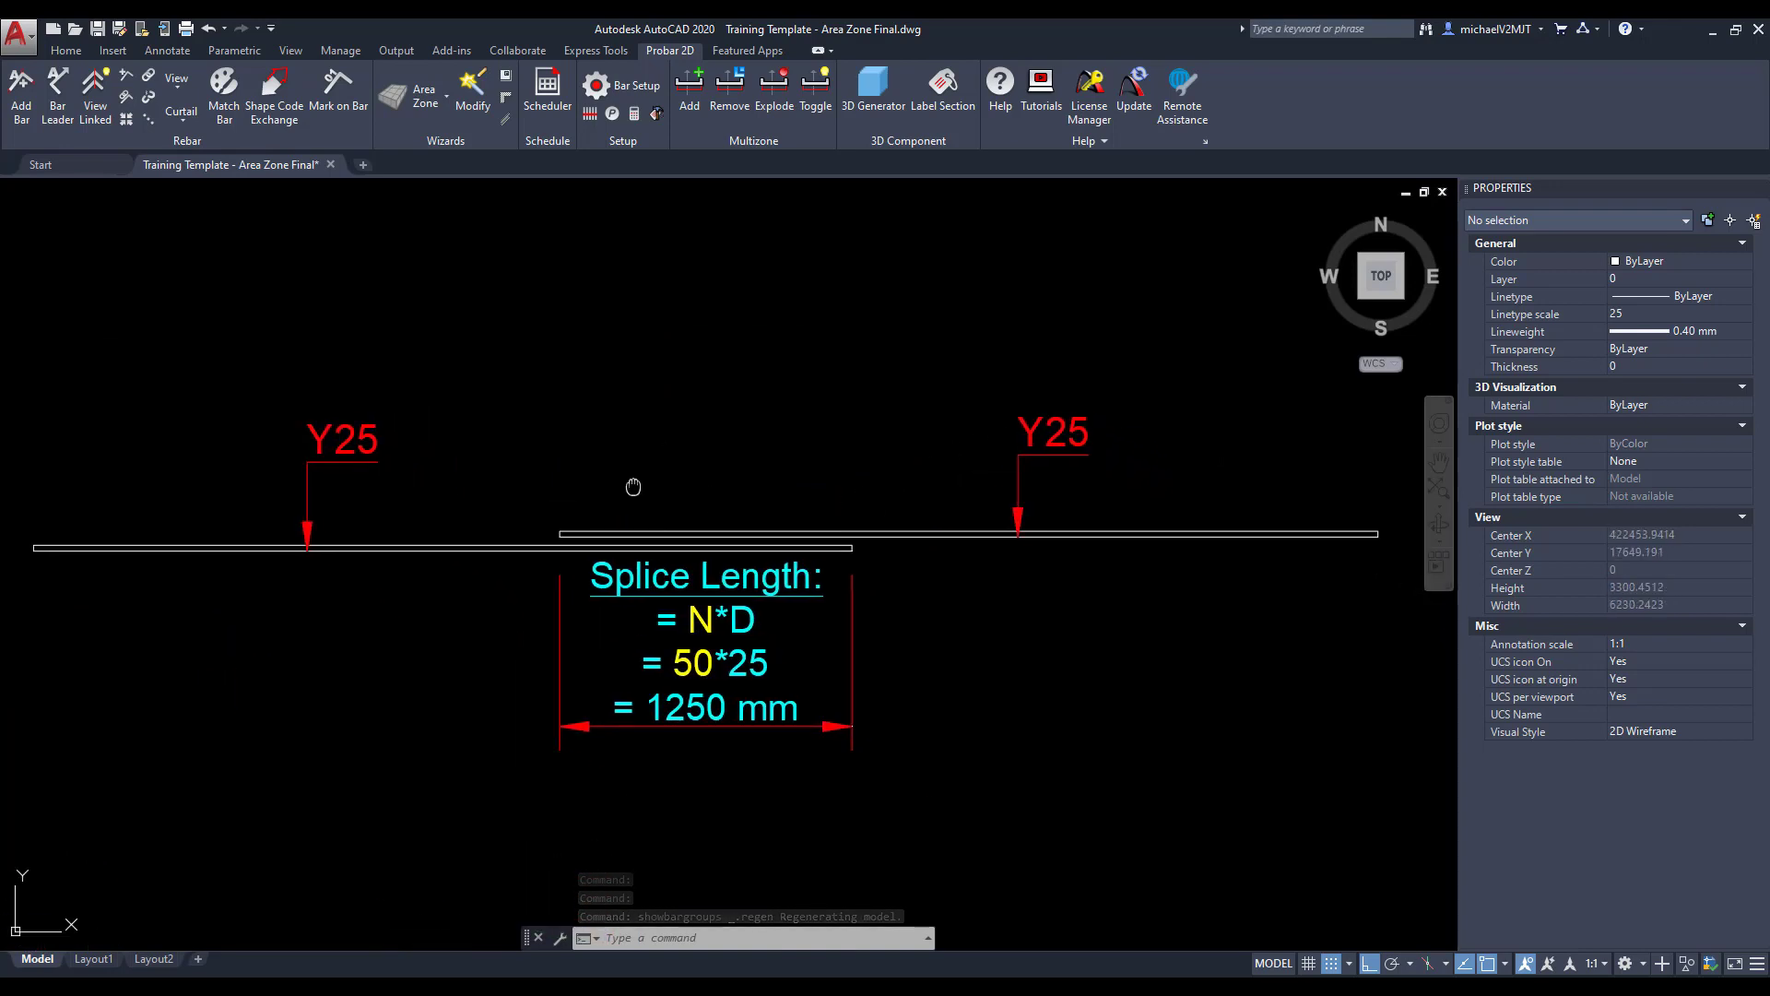
{"action": "middle_click_drag", "start_coordinate": [631, 483], "coordinate": [612, 443]}
{"action": "middle_click_drag", "start_coordinate": [774, 380], "coordinate": [774, 380]}
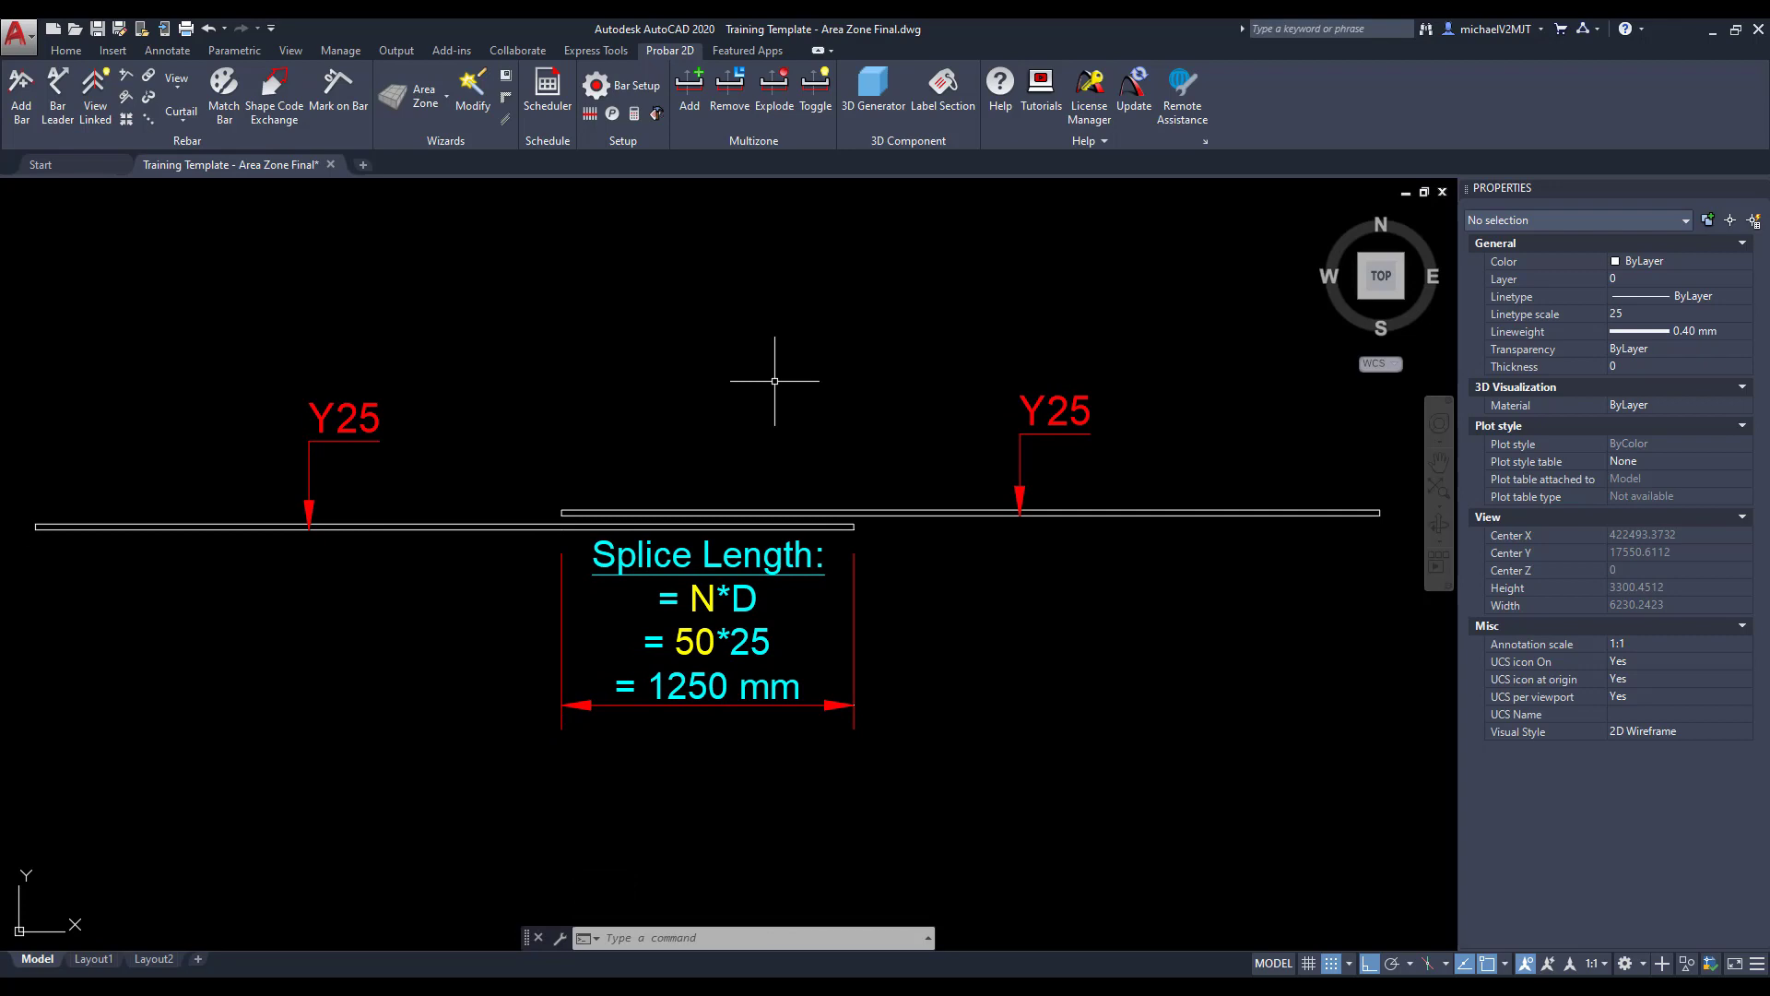
{"action": "scroll", "coordinate": [774, 381], "scroll_direction": "down", "scroll_amount": 6}
{"action": "middle_click_drag", "start_coordinate": [565, 513], "coordinate": [808, 442]}
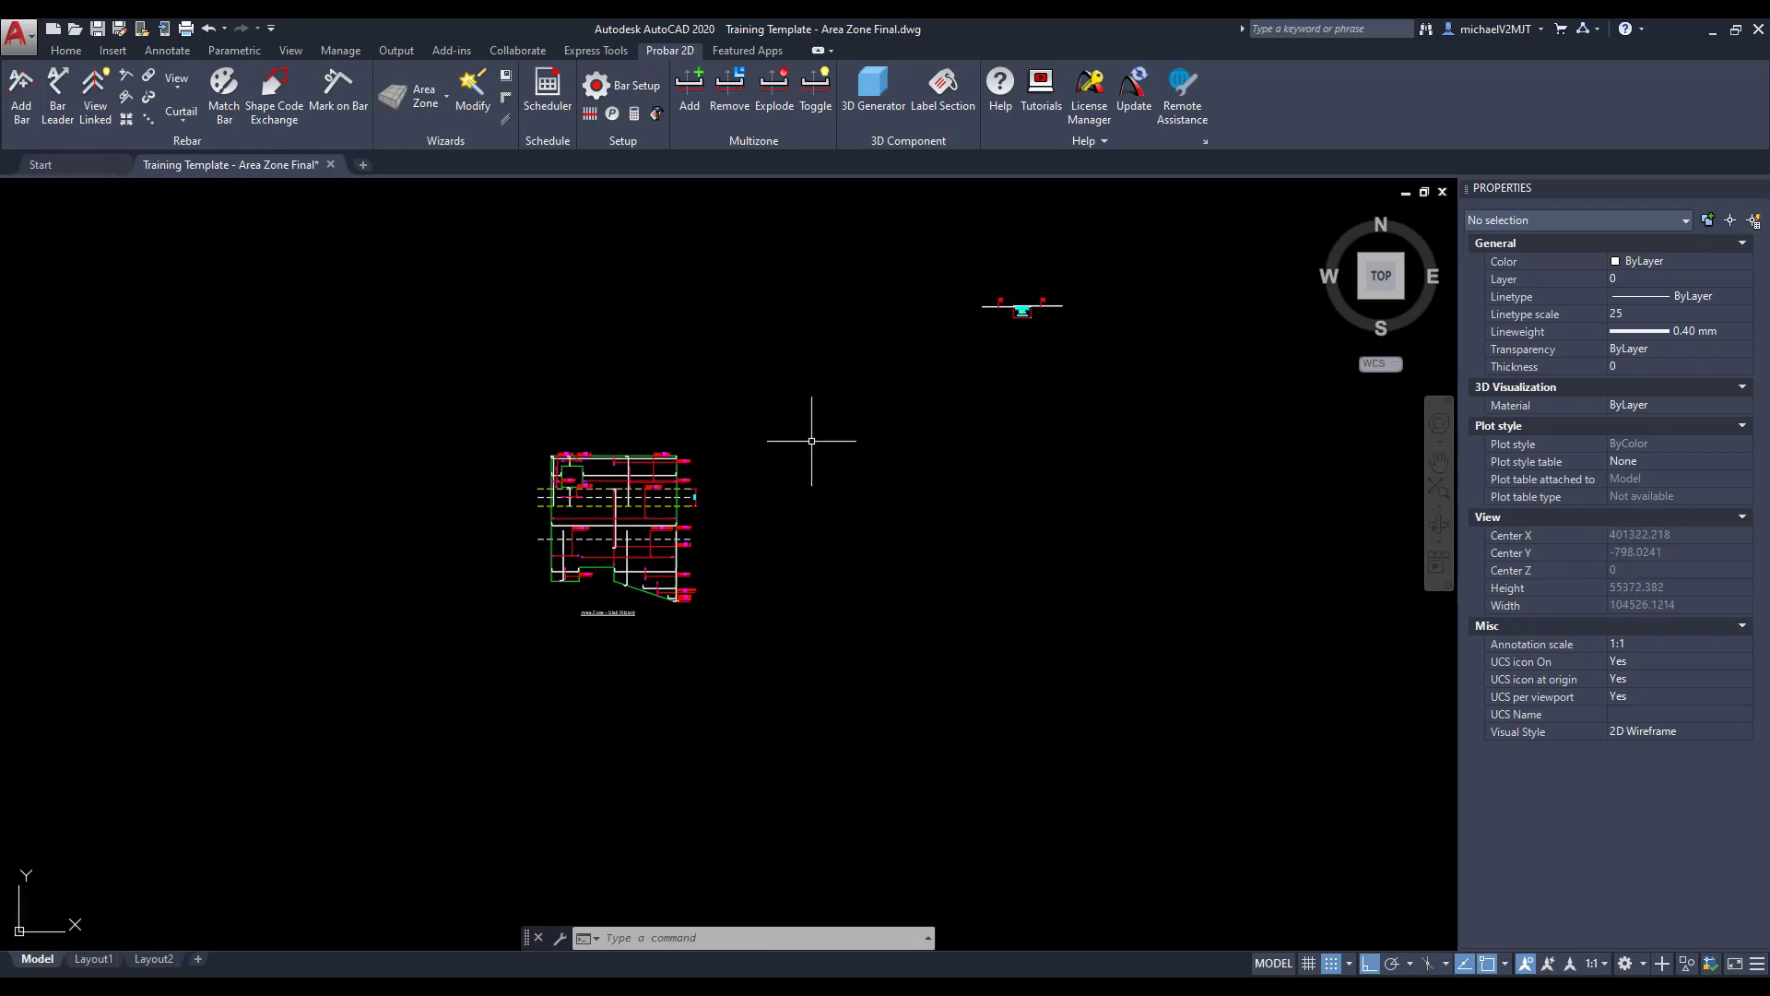
{"action": "scroll", "coordinate": [646, 544], "scroll_direction": "up", "scroll_amount": 10}
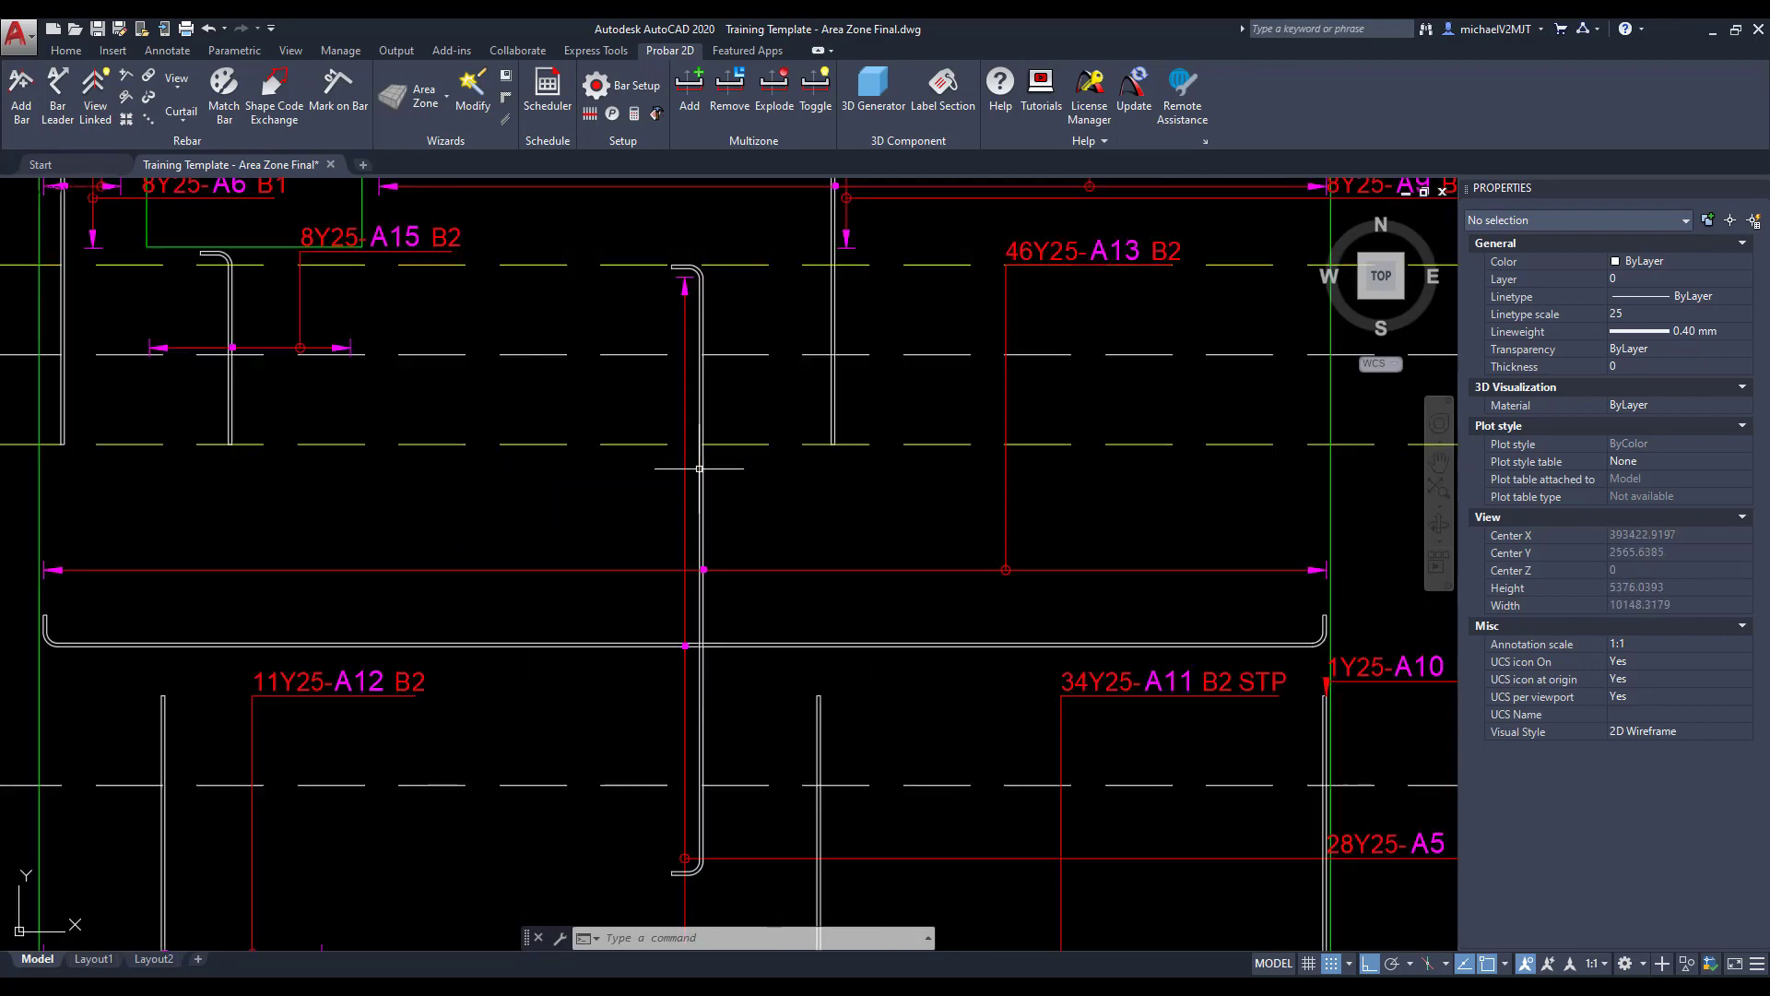
Change bar A13's shape code from 35 to 20 in the Properties palette
{"action": "left_click", "coordinate": [709, 498]}
{"action": "key", "text": "Escape"}
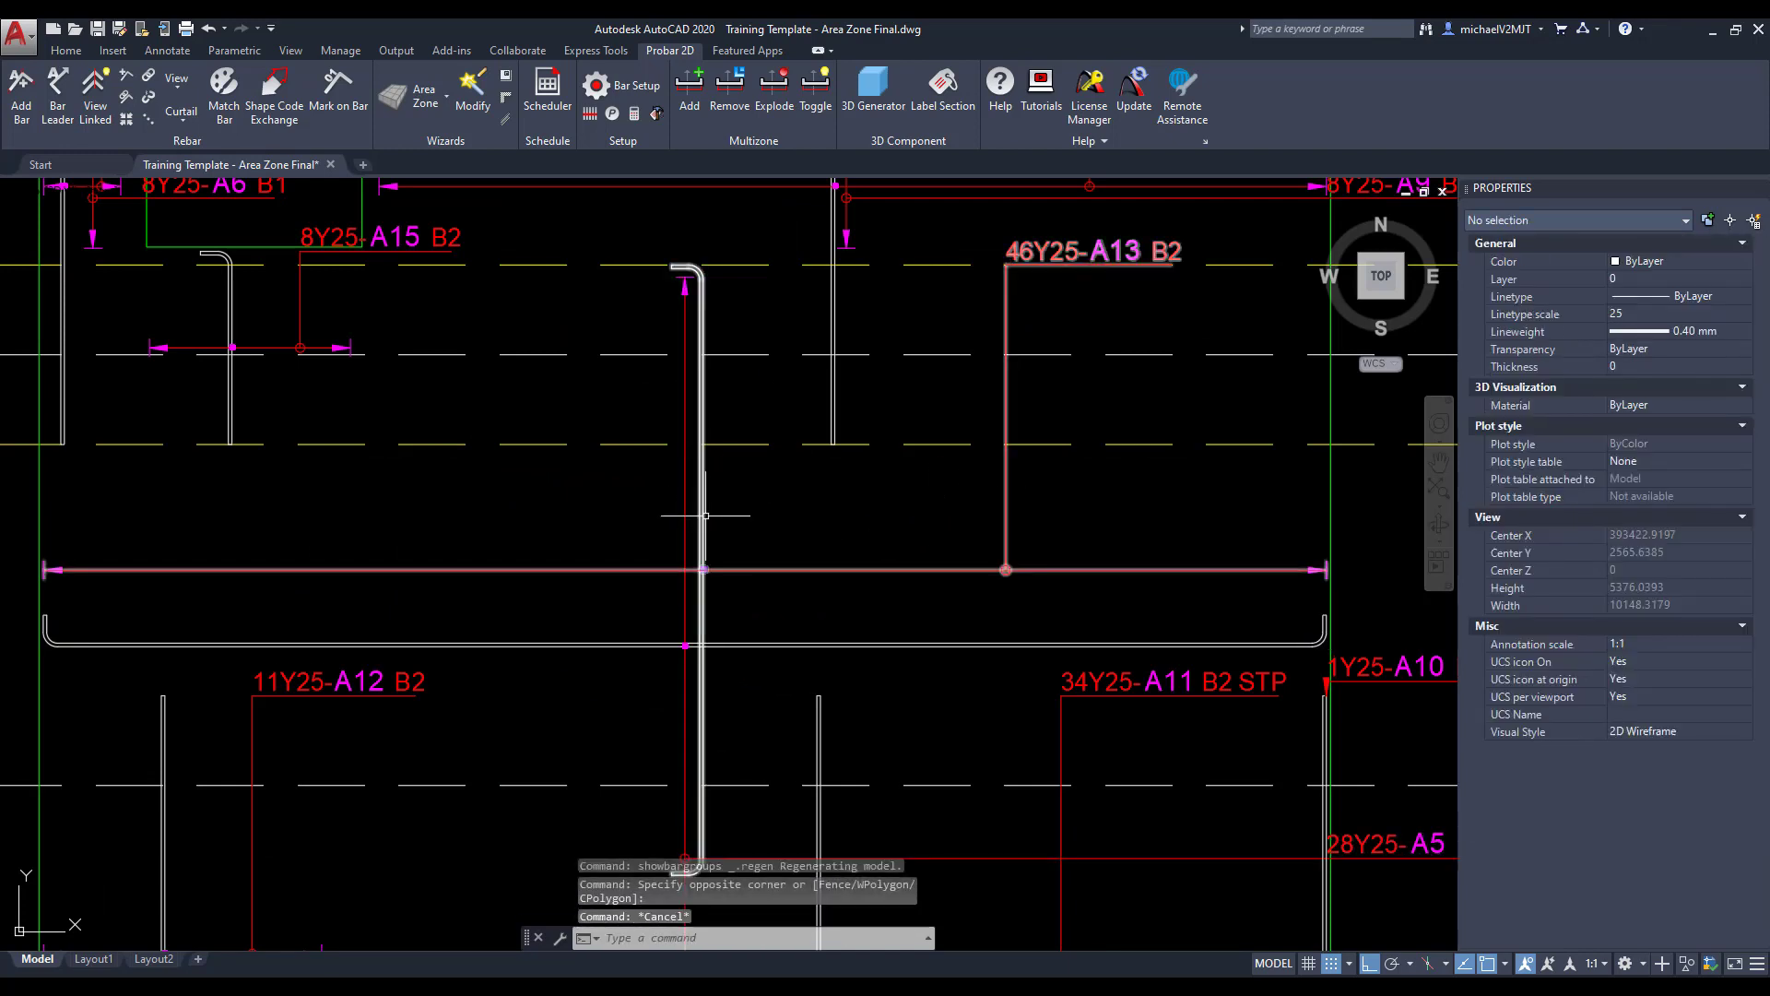
{"action": "left_click", "coordinate": [705, 515]}
{"action": "left_click", "coordinate": [1615, 635]}
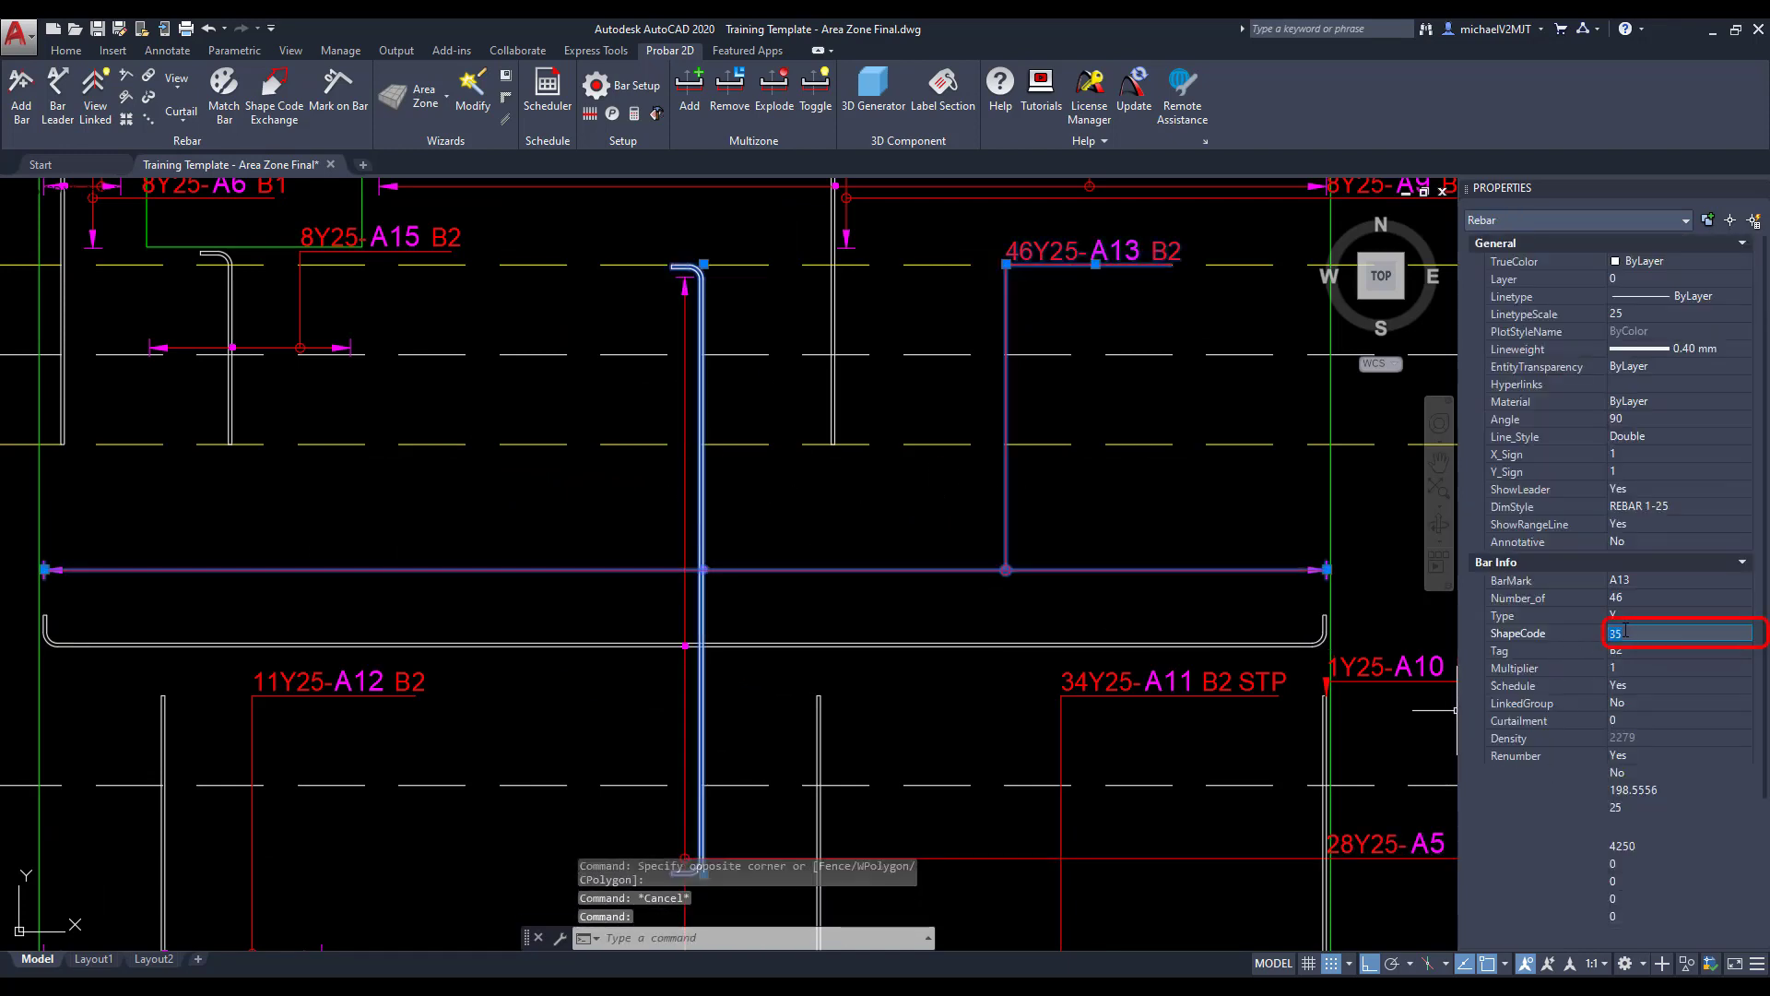
{"action": "type", "text": "20"}
{"action": "key", "text": "Tab"}
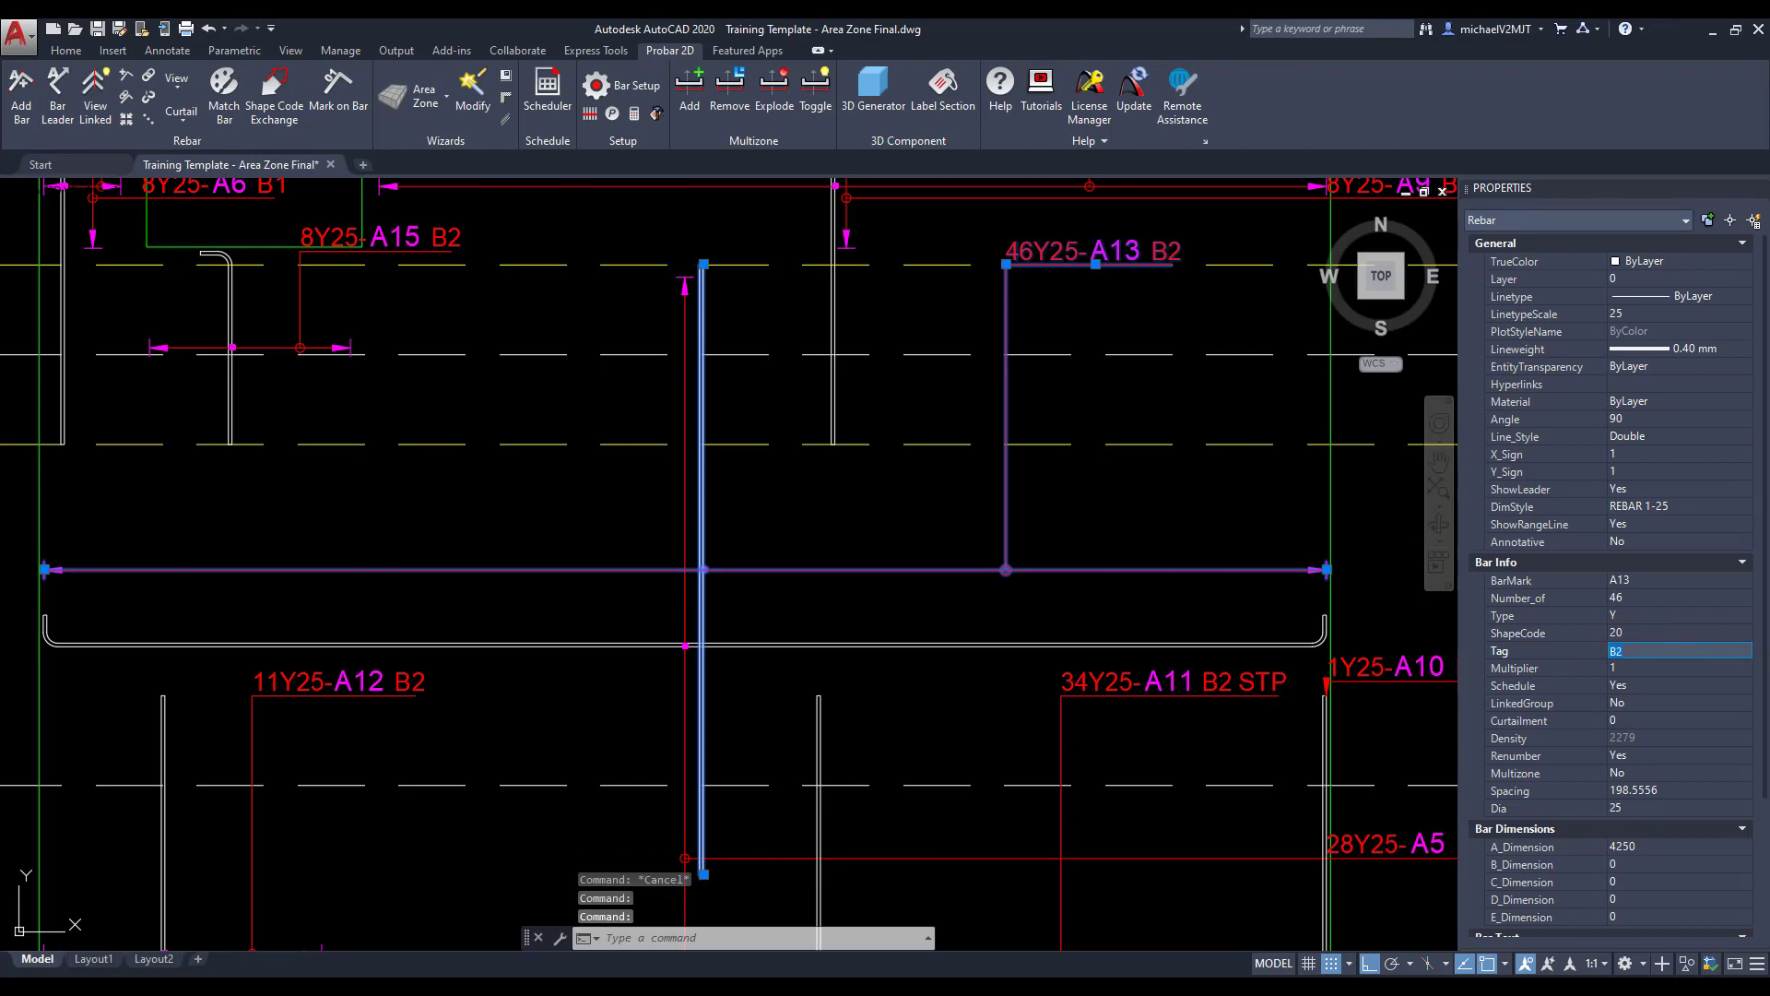
Deselect bar A13 and zoom out to view the whole slab plan
{"action": "left_click", "coordinate": [881, 506]}
{"action": "key", "text": "Escape"}
{"action": "scroll", "coordinate": [830, 507], "scroll_direction": "down", "scroll_amount": 6}
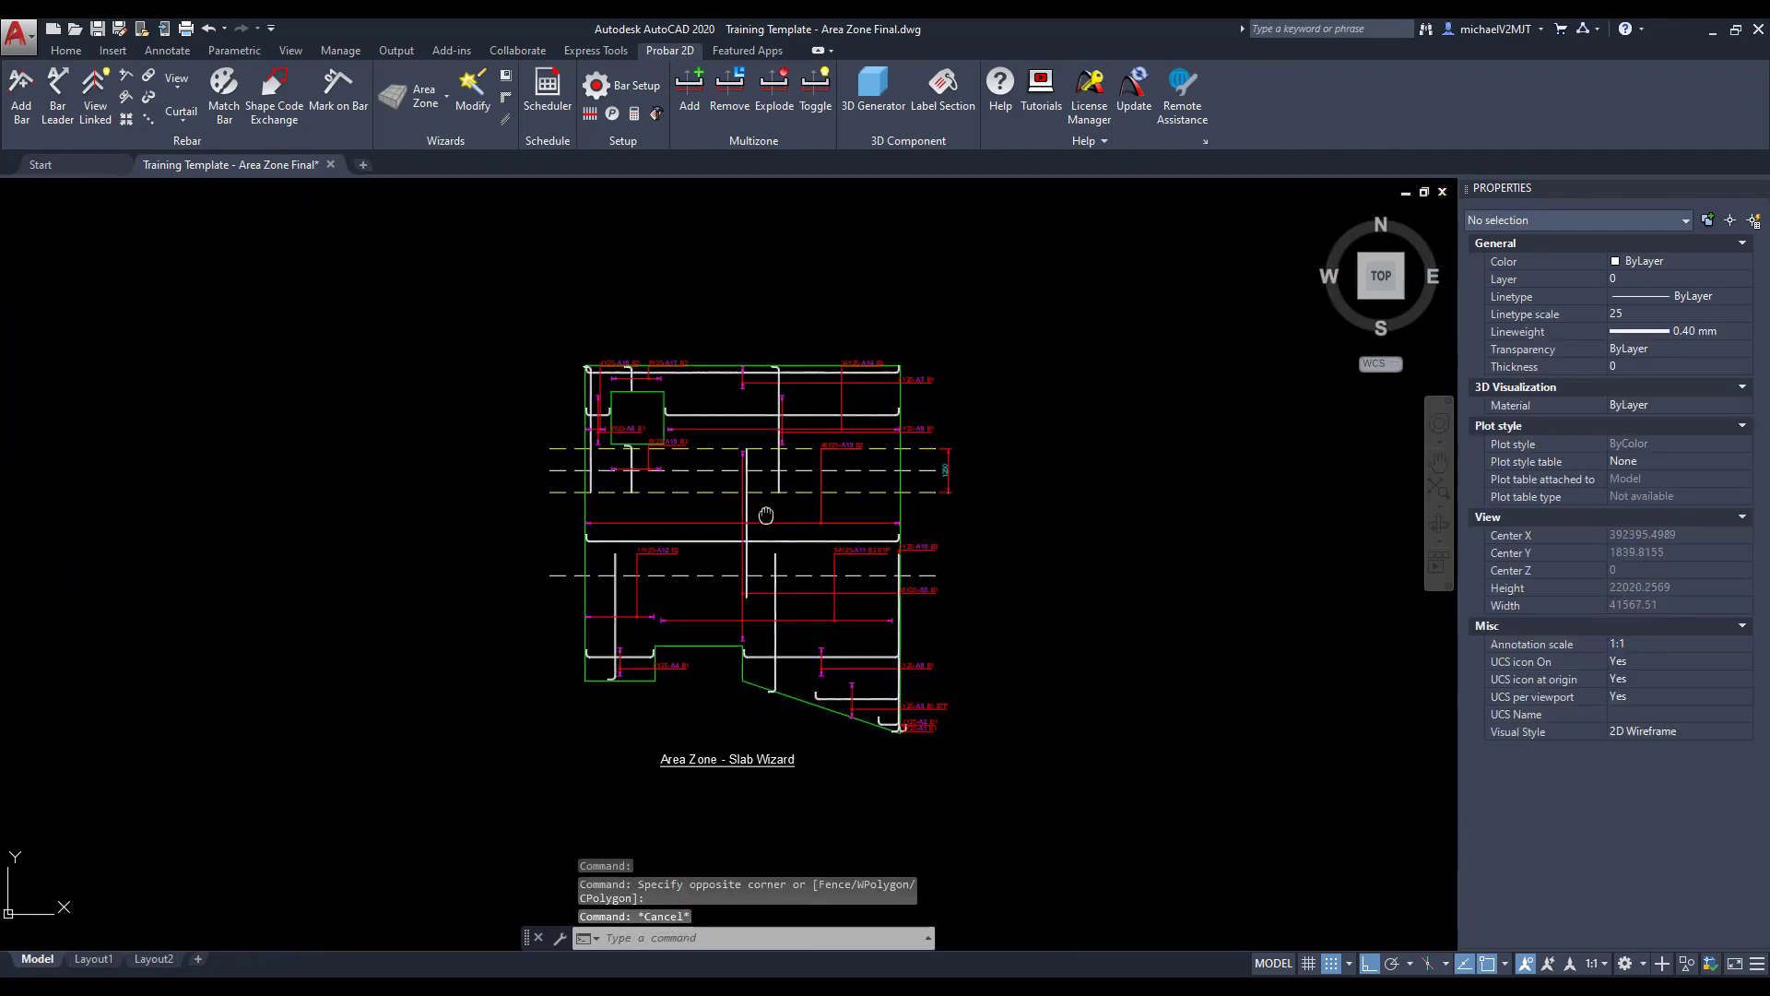
{"action": "middle_click_drag", "start_coordinate": [764, 508], "coordinate": [761, 493]}
Toggle the full bar grid on and back off, leaving individual bars shown, and shift the plan right
{"action": "left_click", "coordinate": [590, 112]}
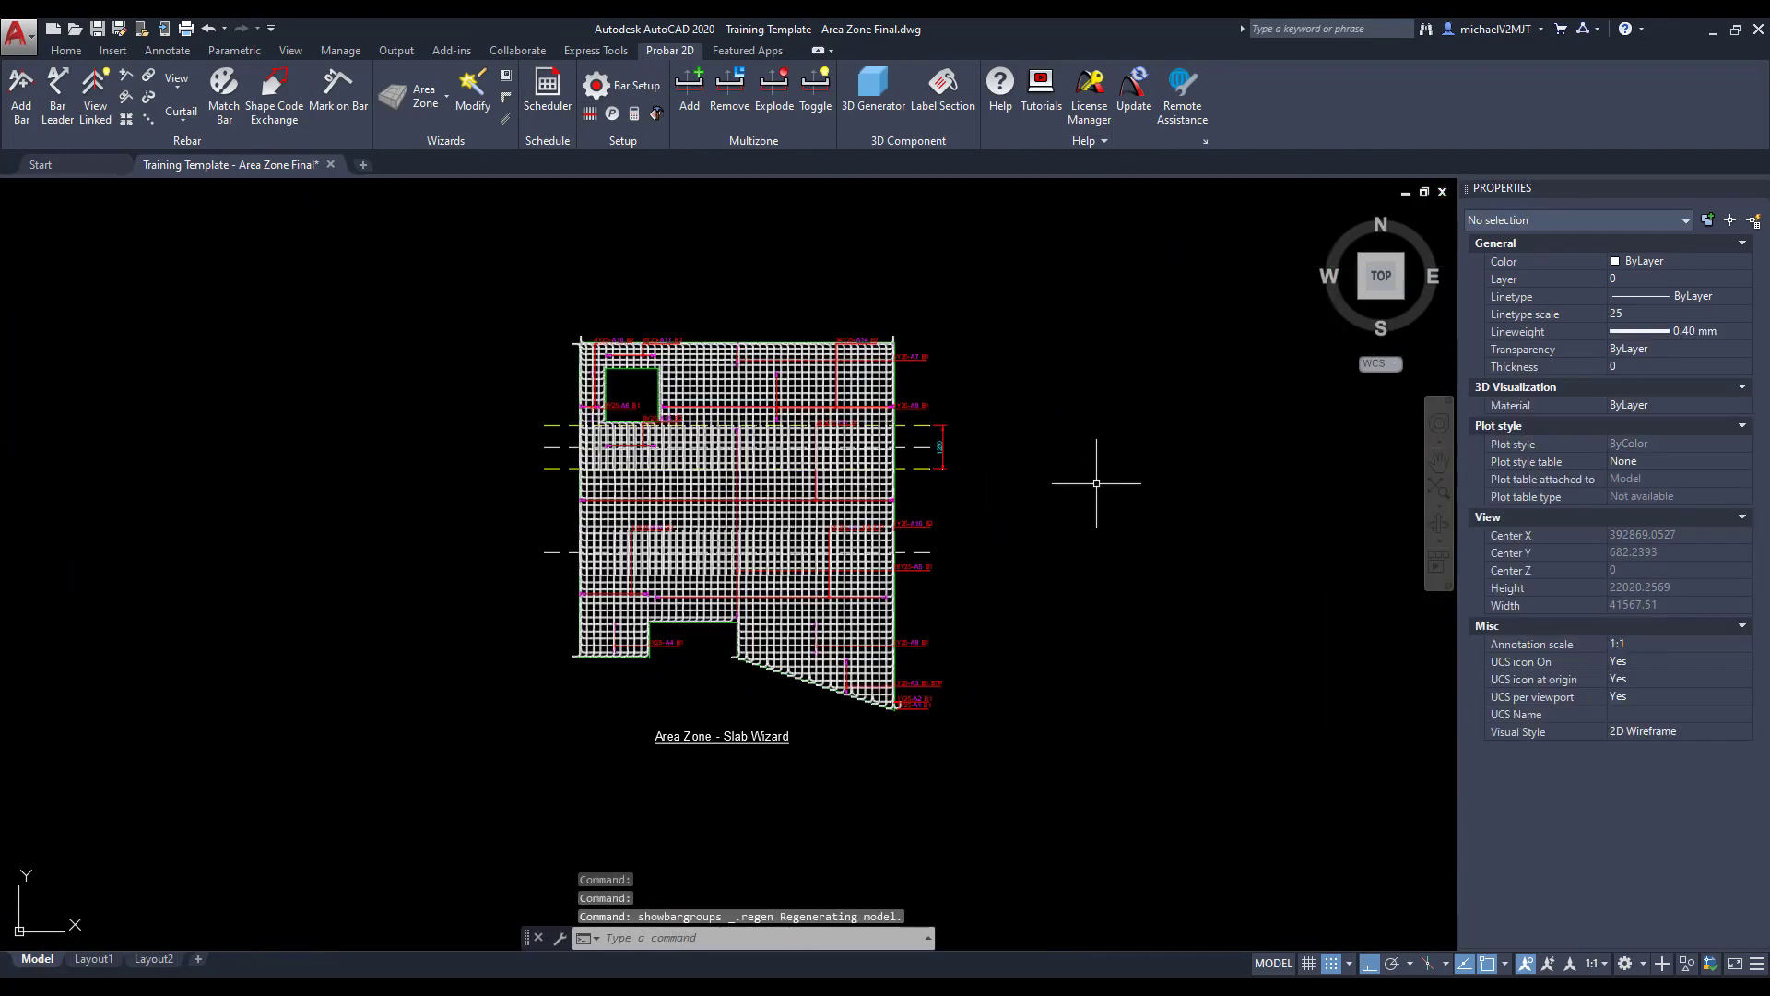
{"action": "left_click", "coordinate": [590, 113]}
{"action": "middle_click_drag", "start_coordinate": [553, 294], "coordinate": [869, 276]}
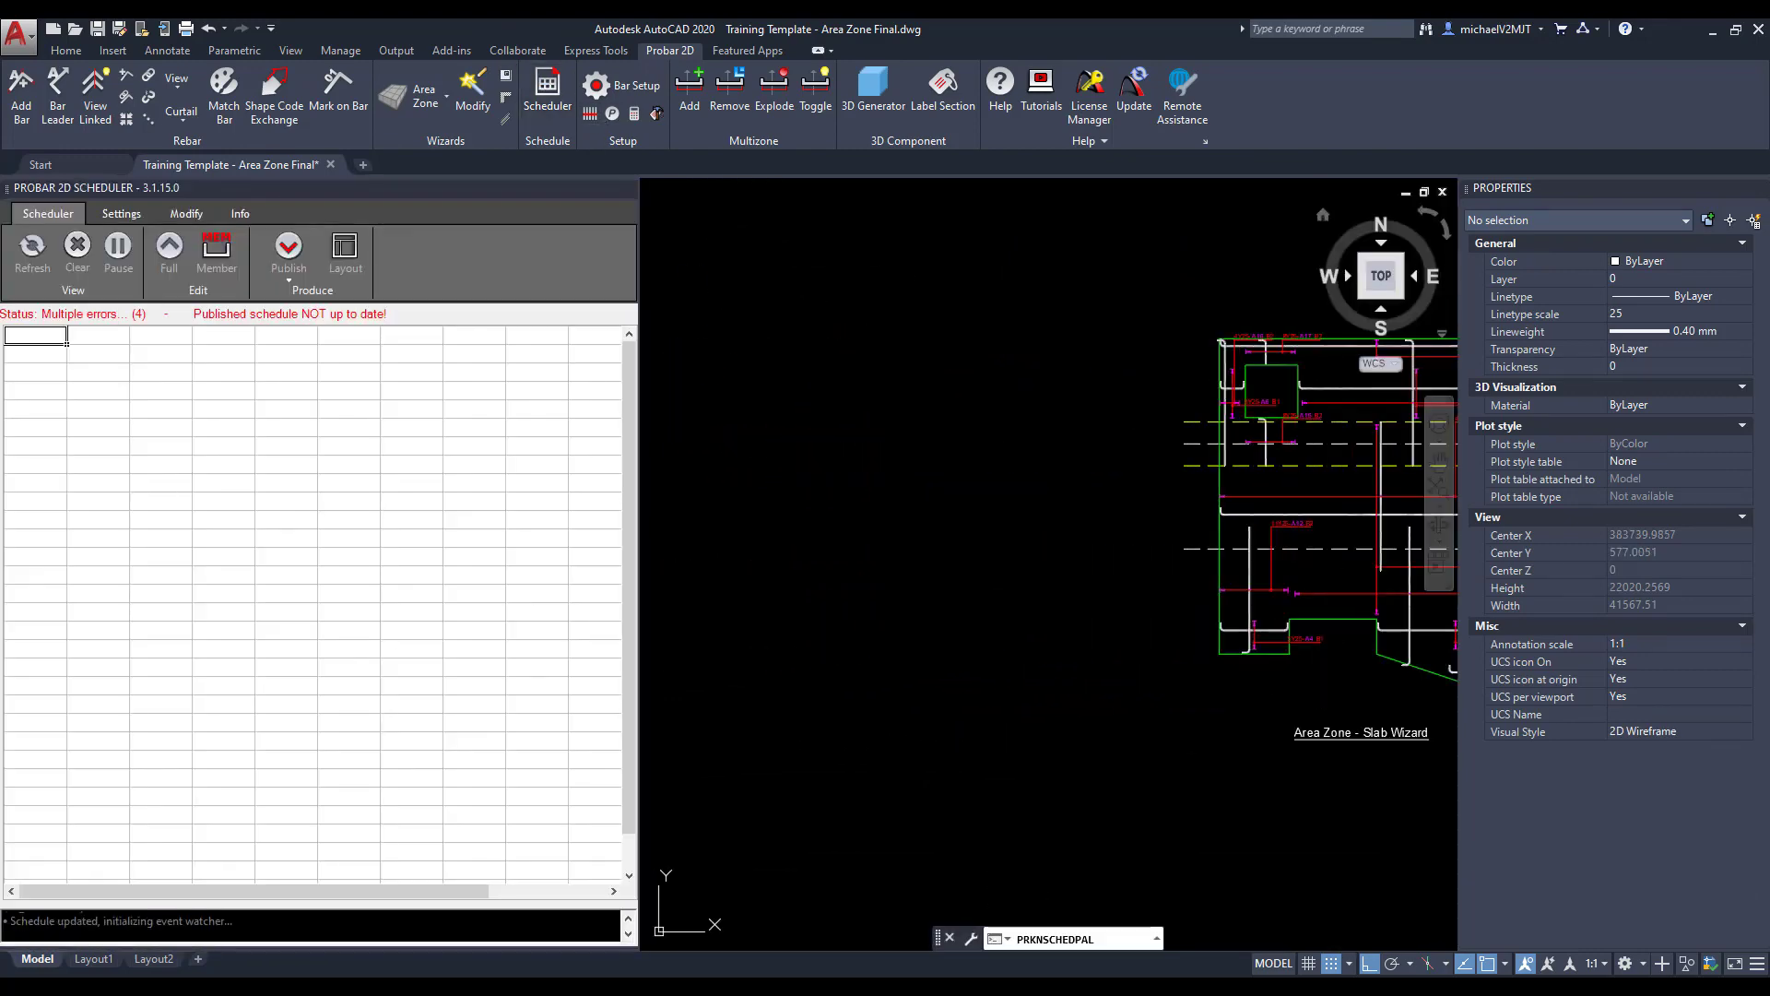
Continuously renumber the slab bars with optimization, window-selecting all bars in the slab plan
{"action": "left_click", "coordinate": [186, 213]}
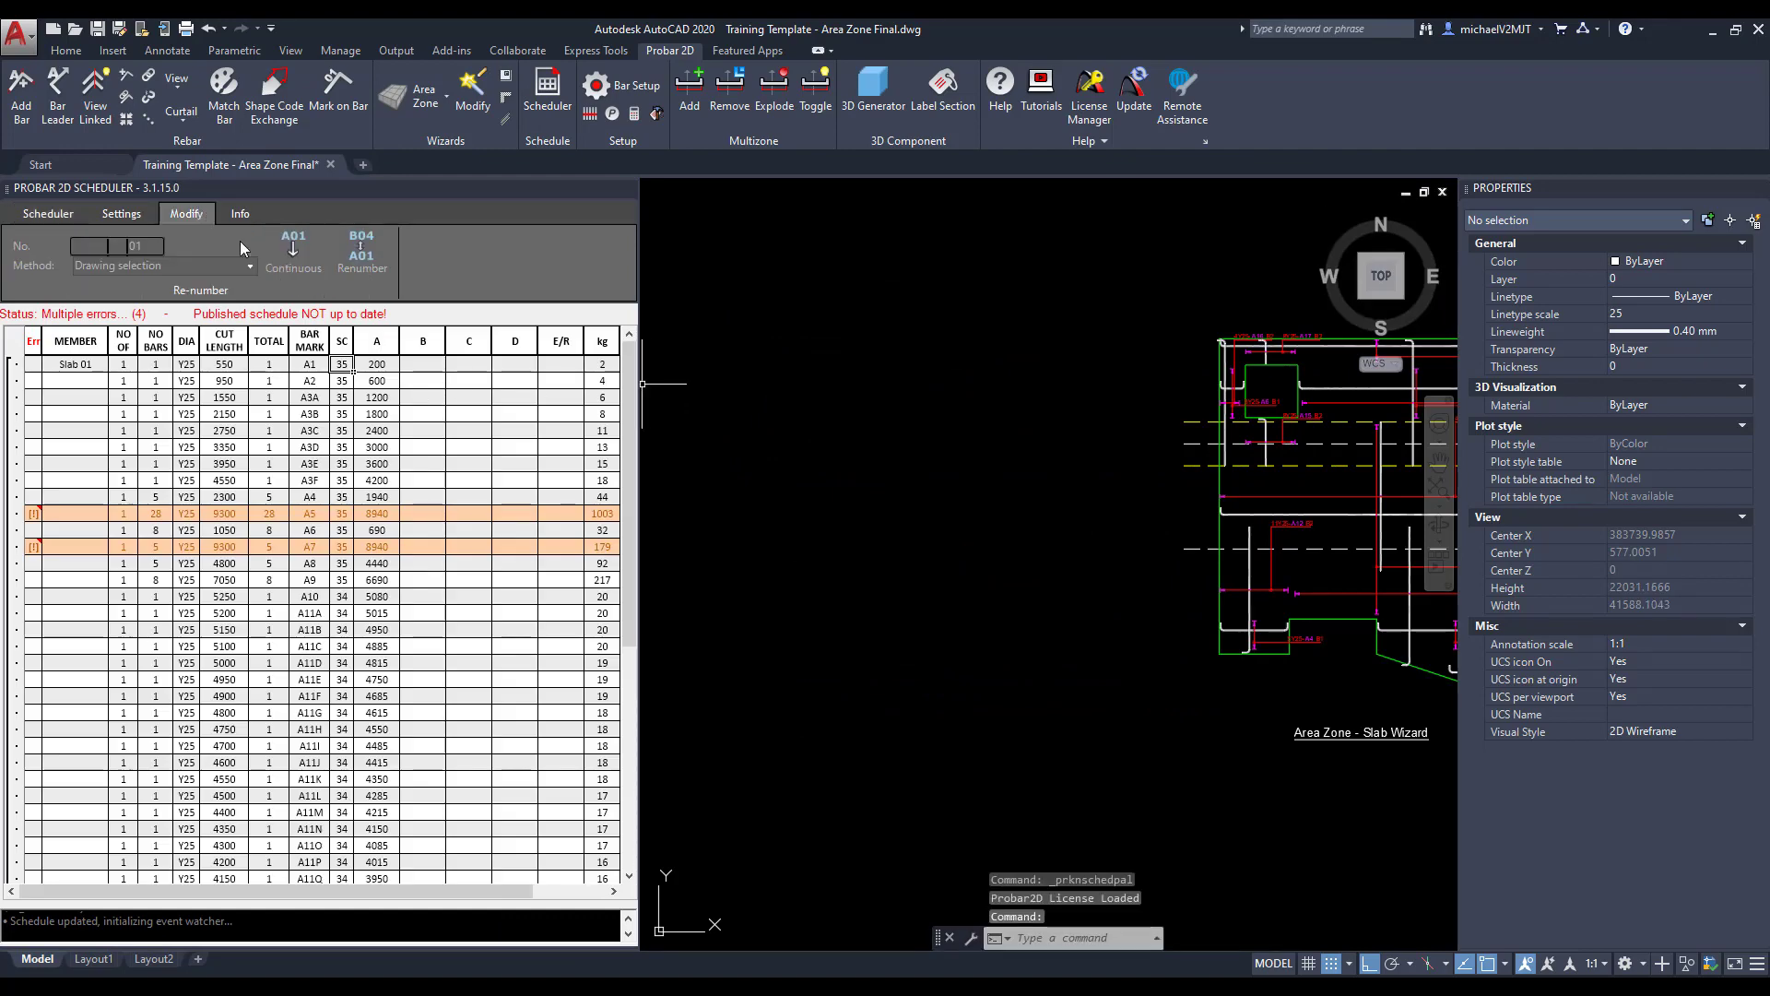
{"action": "left_click", "coordinate": [281, 267]}
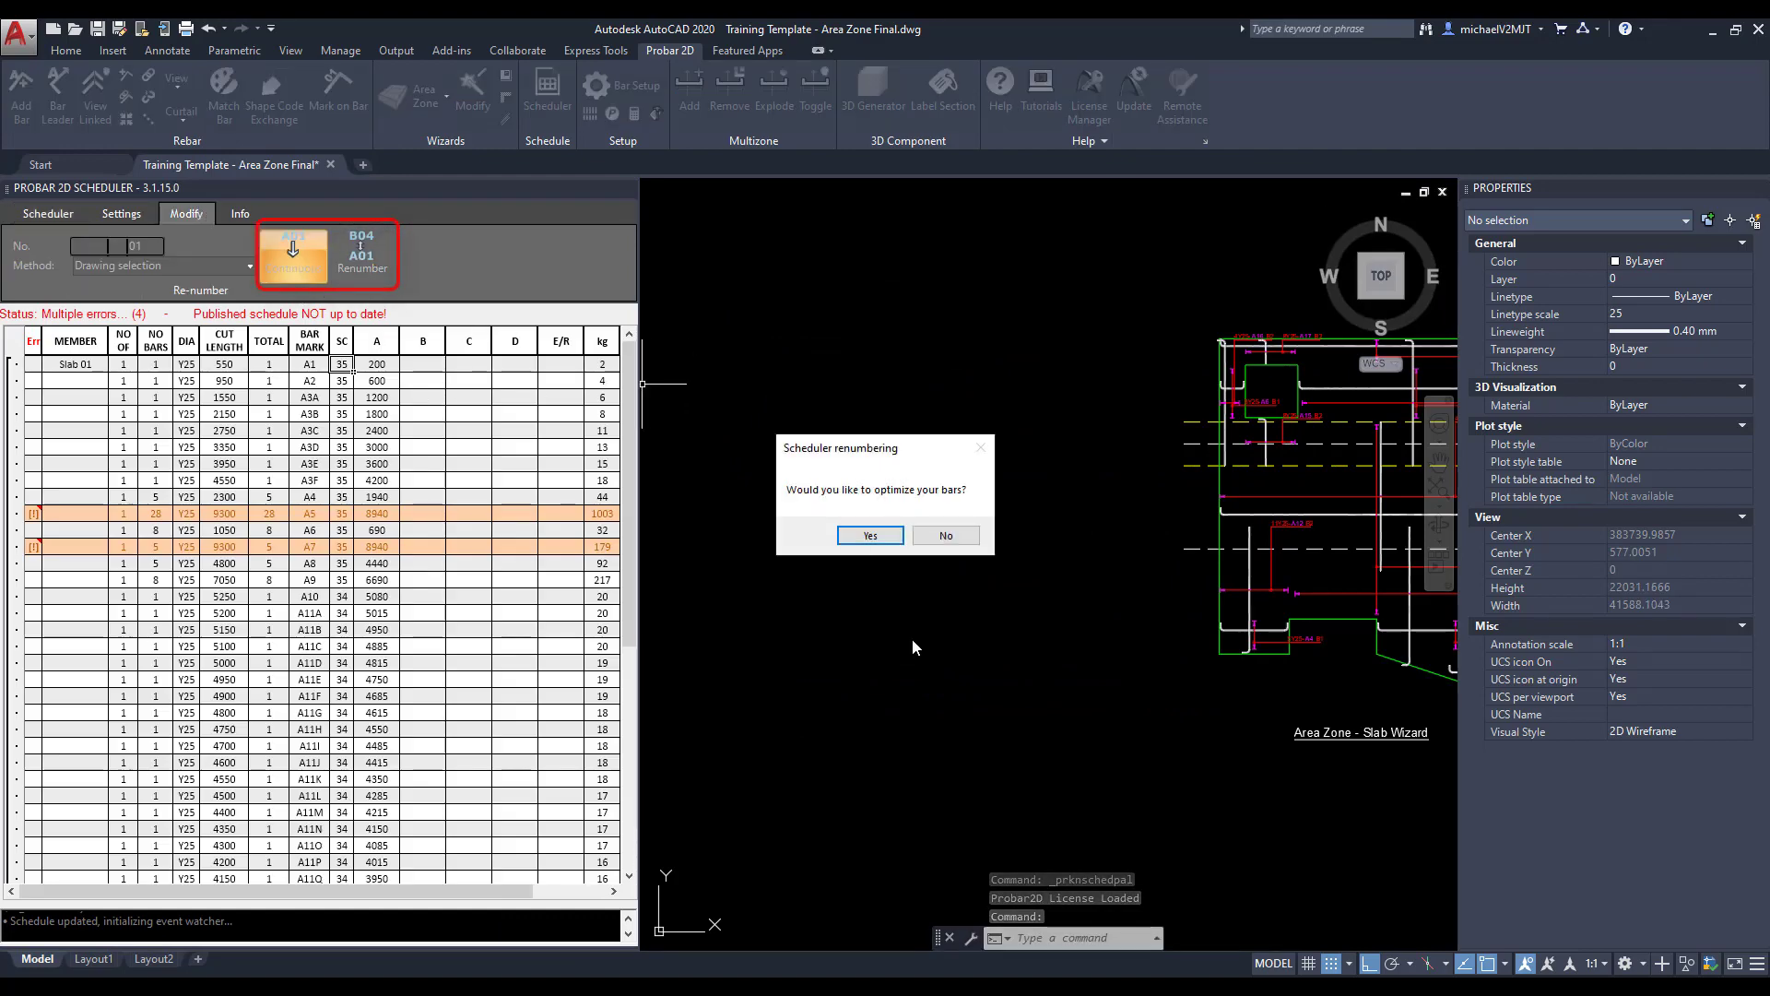
{"action": "left_click", "coordinate": [876, 537]}
{"action": "scroll", "coordinate": [959, 608], "scroll_direction": "down", "scroll_amount": 5}
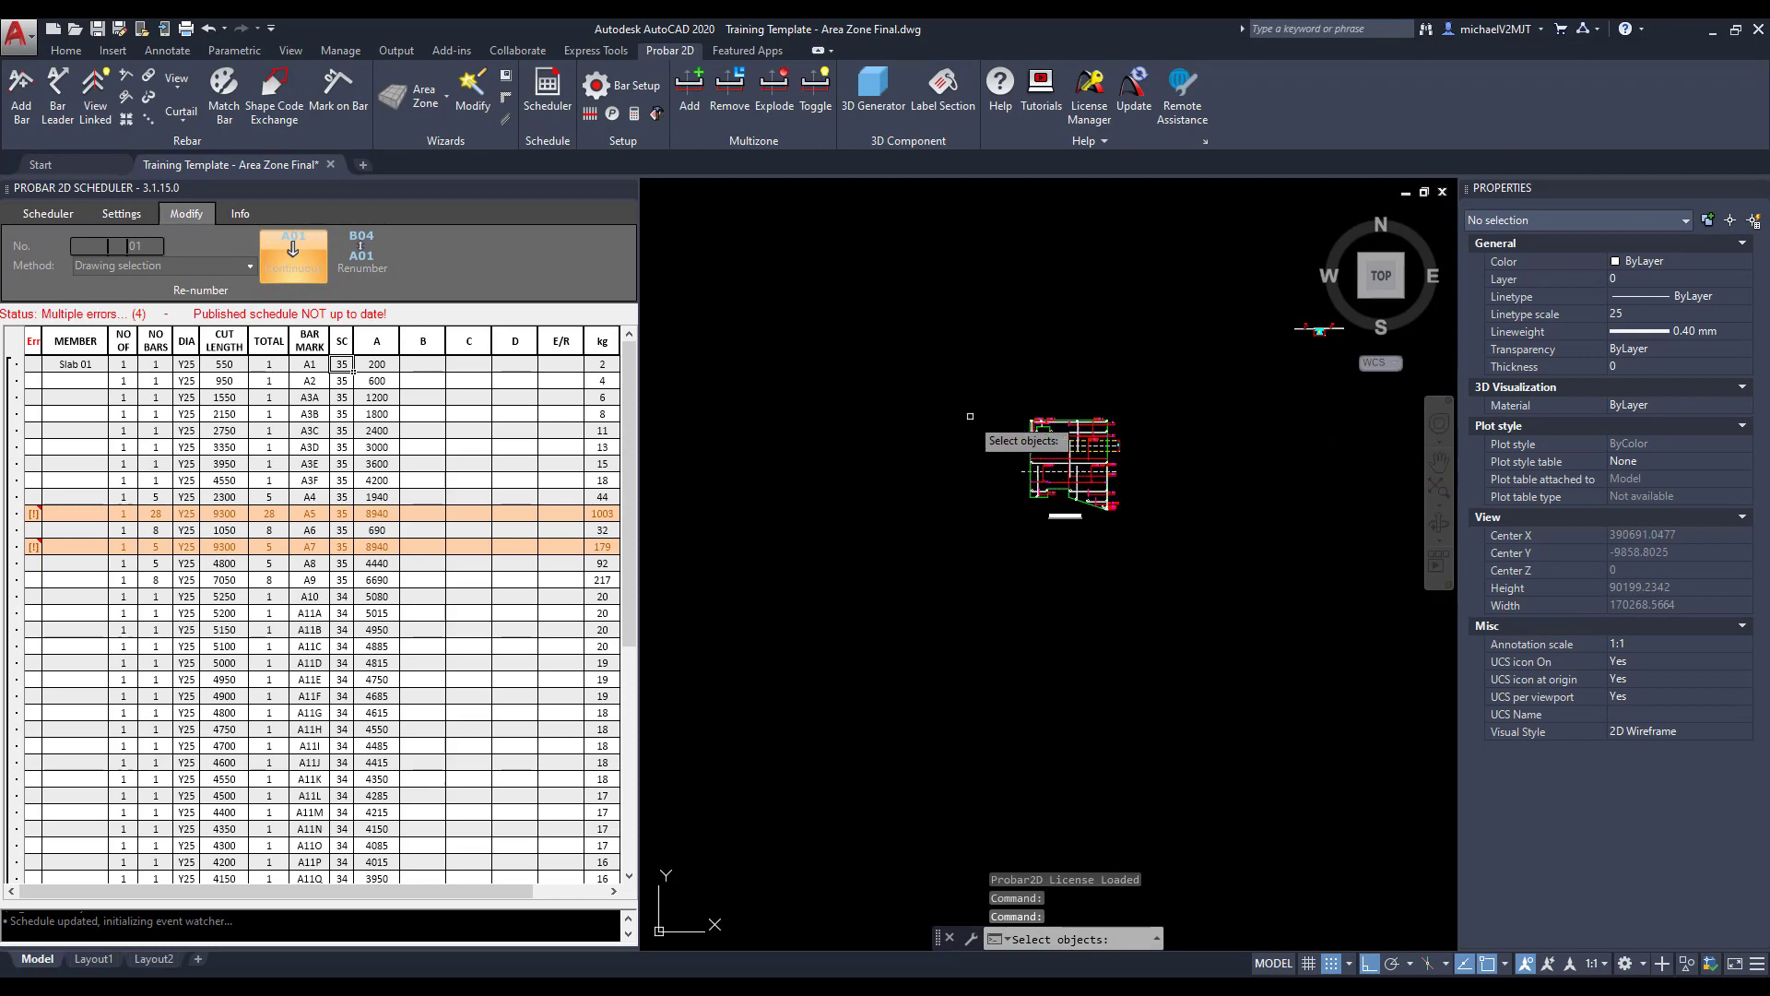
{"action": "left_click", "coordinate": [969, 378]}
{"action": "left_click", "coordinate": [1184, 565]}
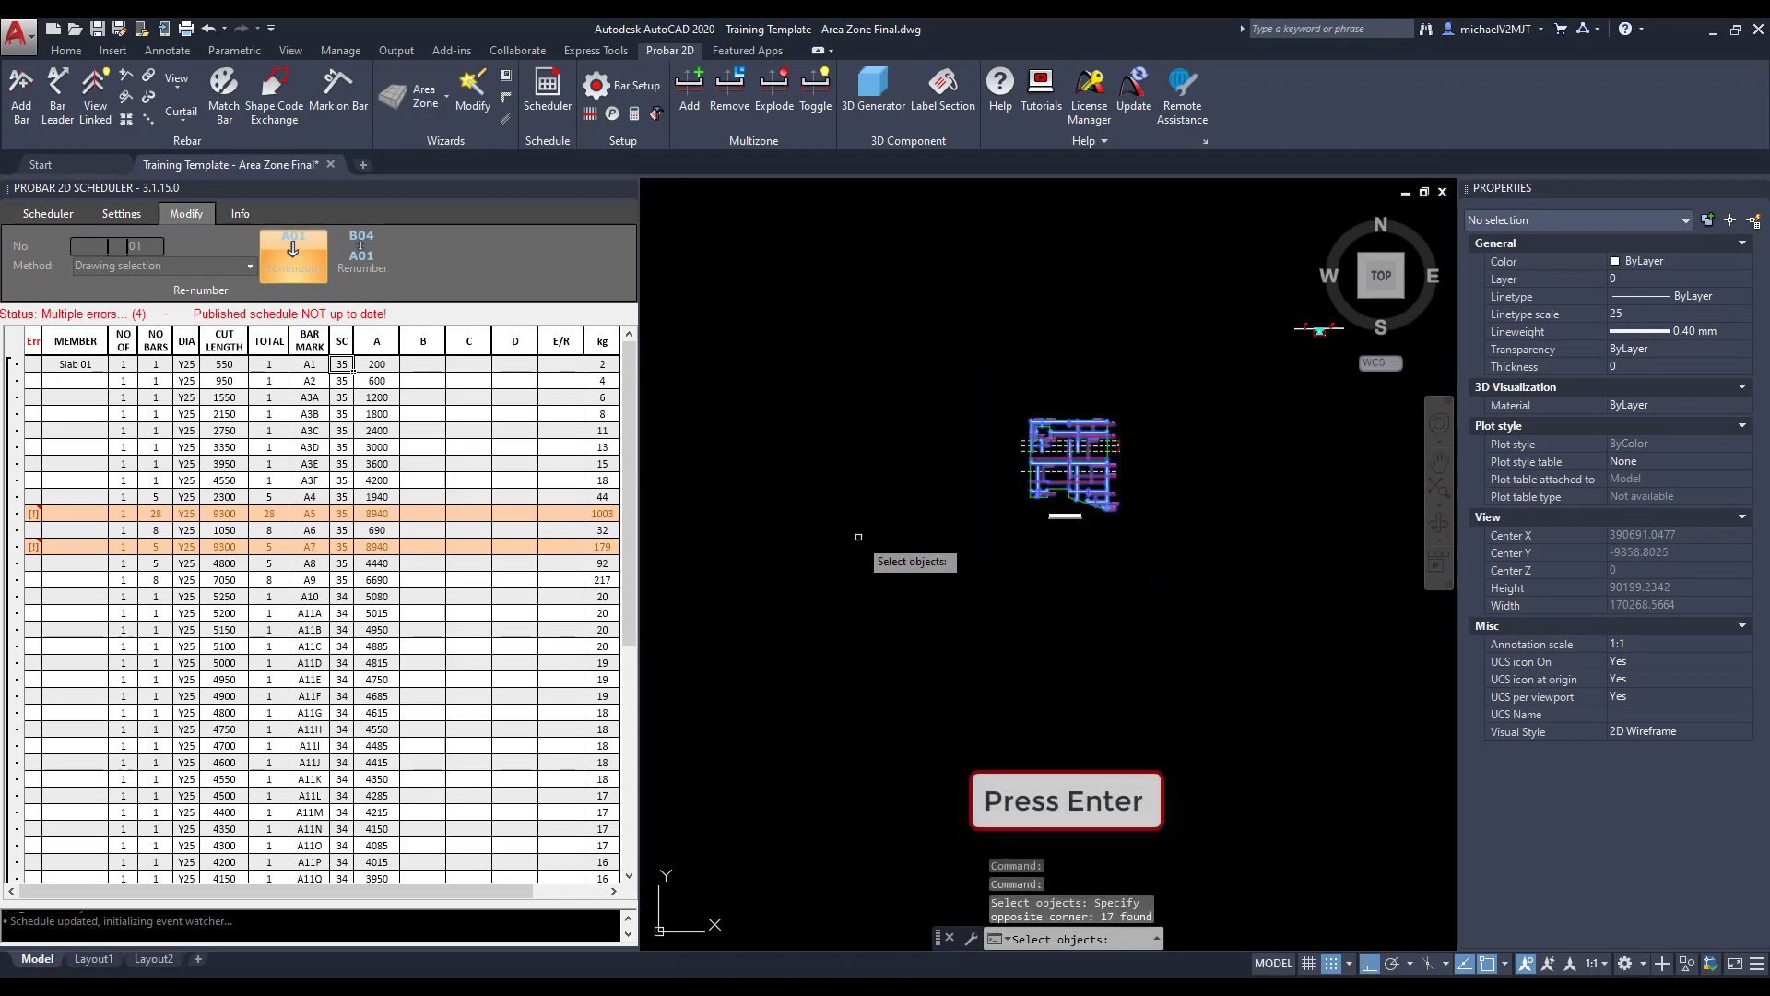
{"action": "key", "text": "Return"}
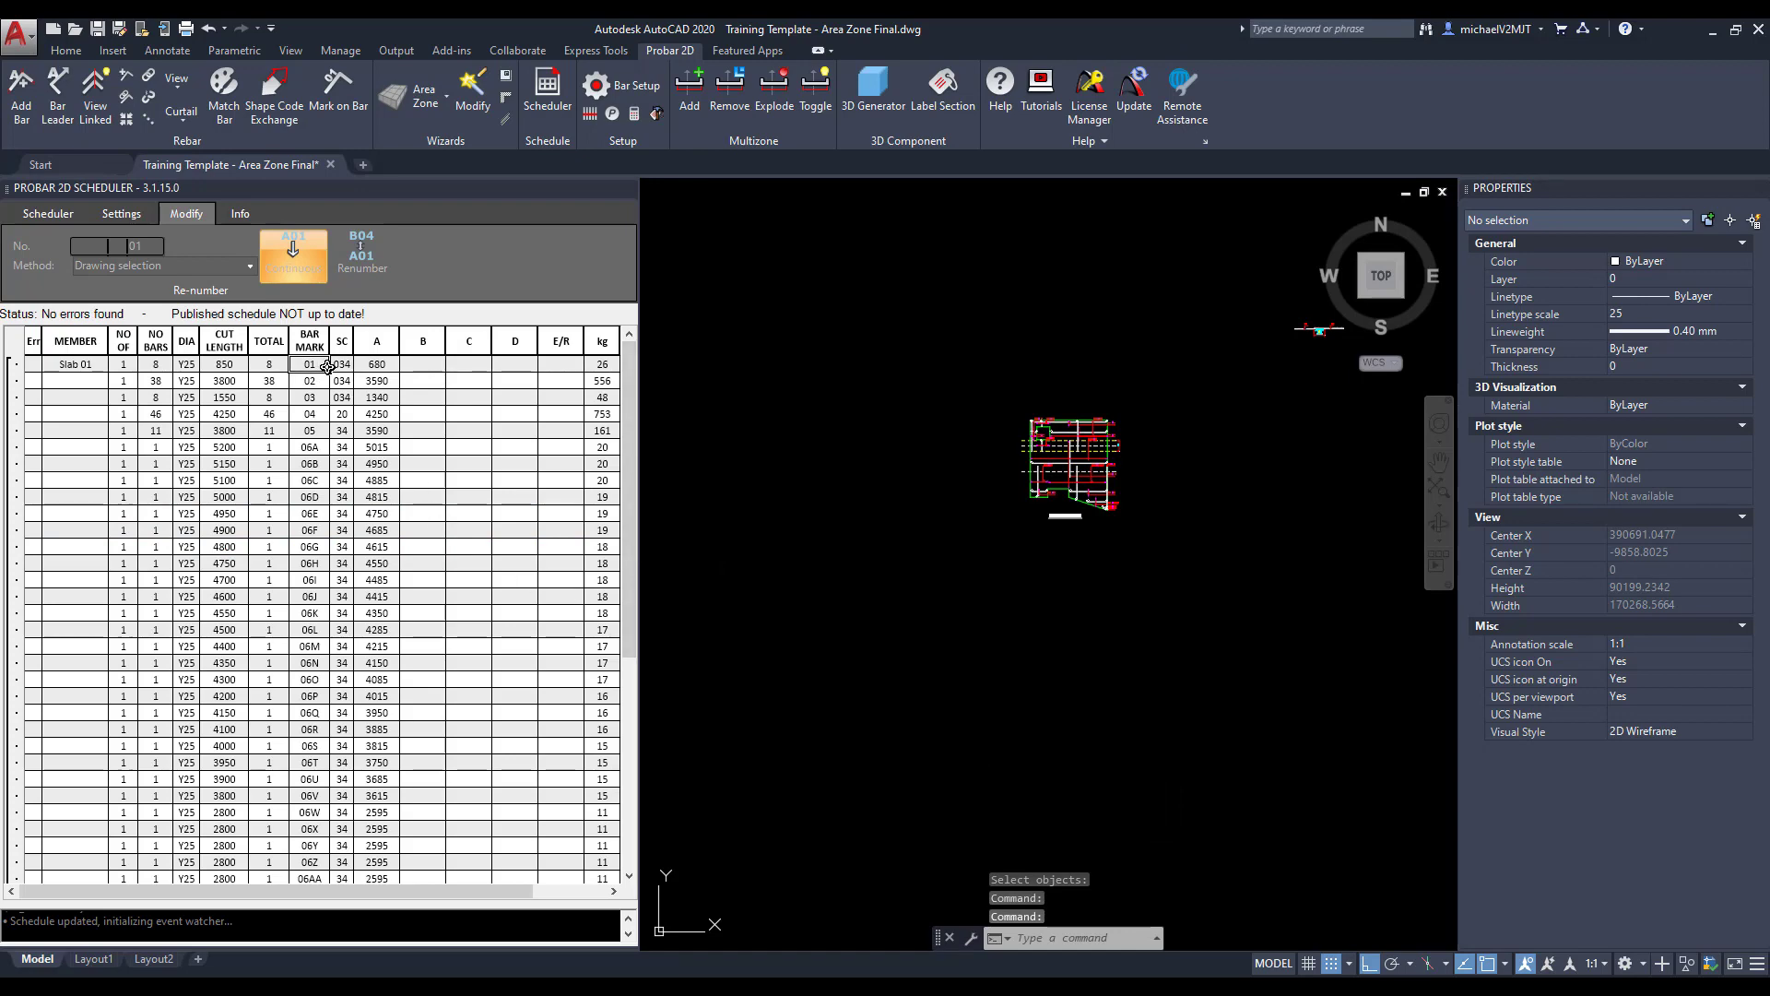
{"action": "scroll", "coordinate": [349, 406], "scroll_direction": "down", "scroll_amount": 5}
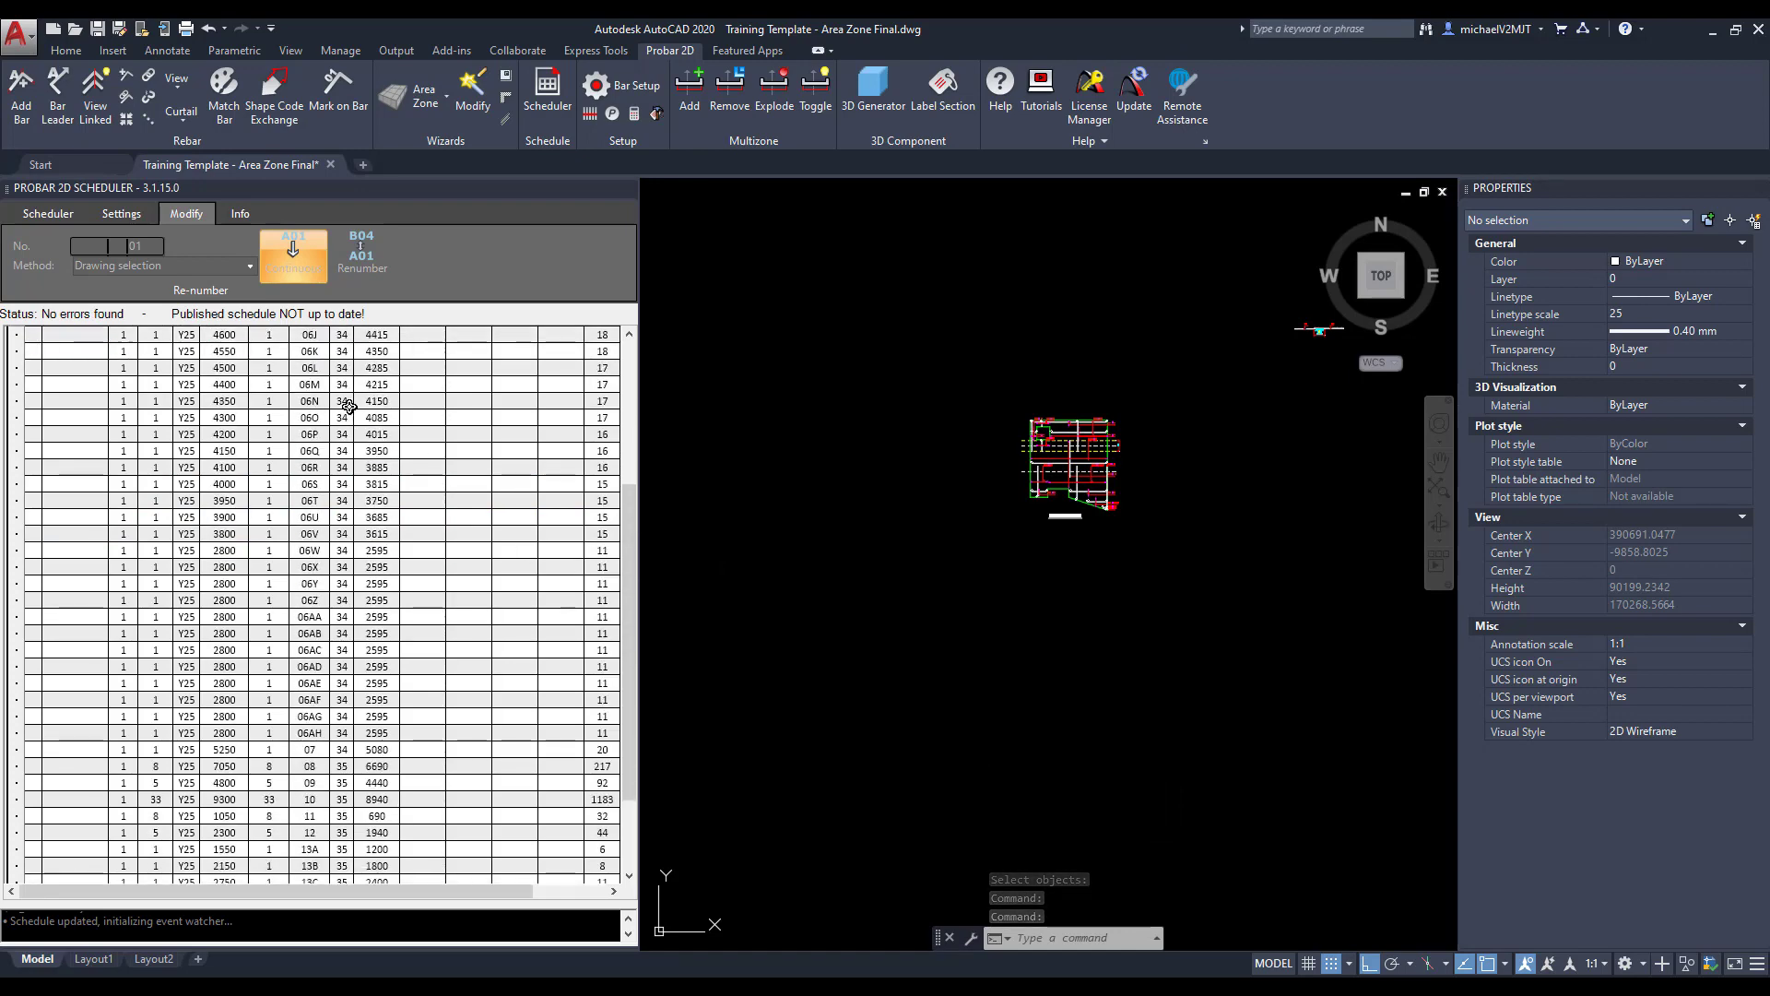
{"action": "scroll", "coordinate": [349, 406], "scroll_direction": "up", "scroll_amount": 5}
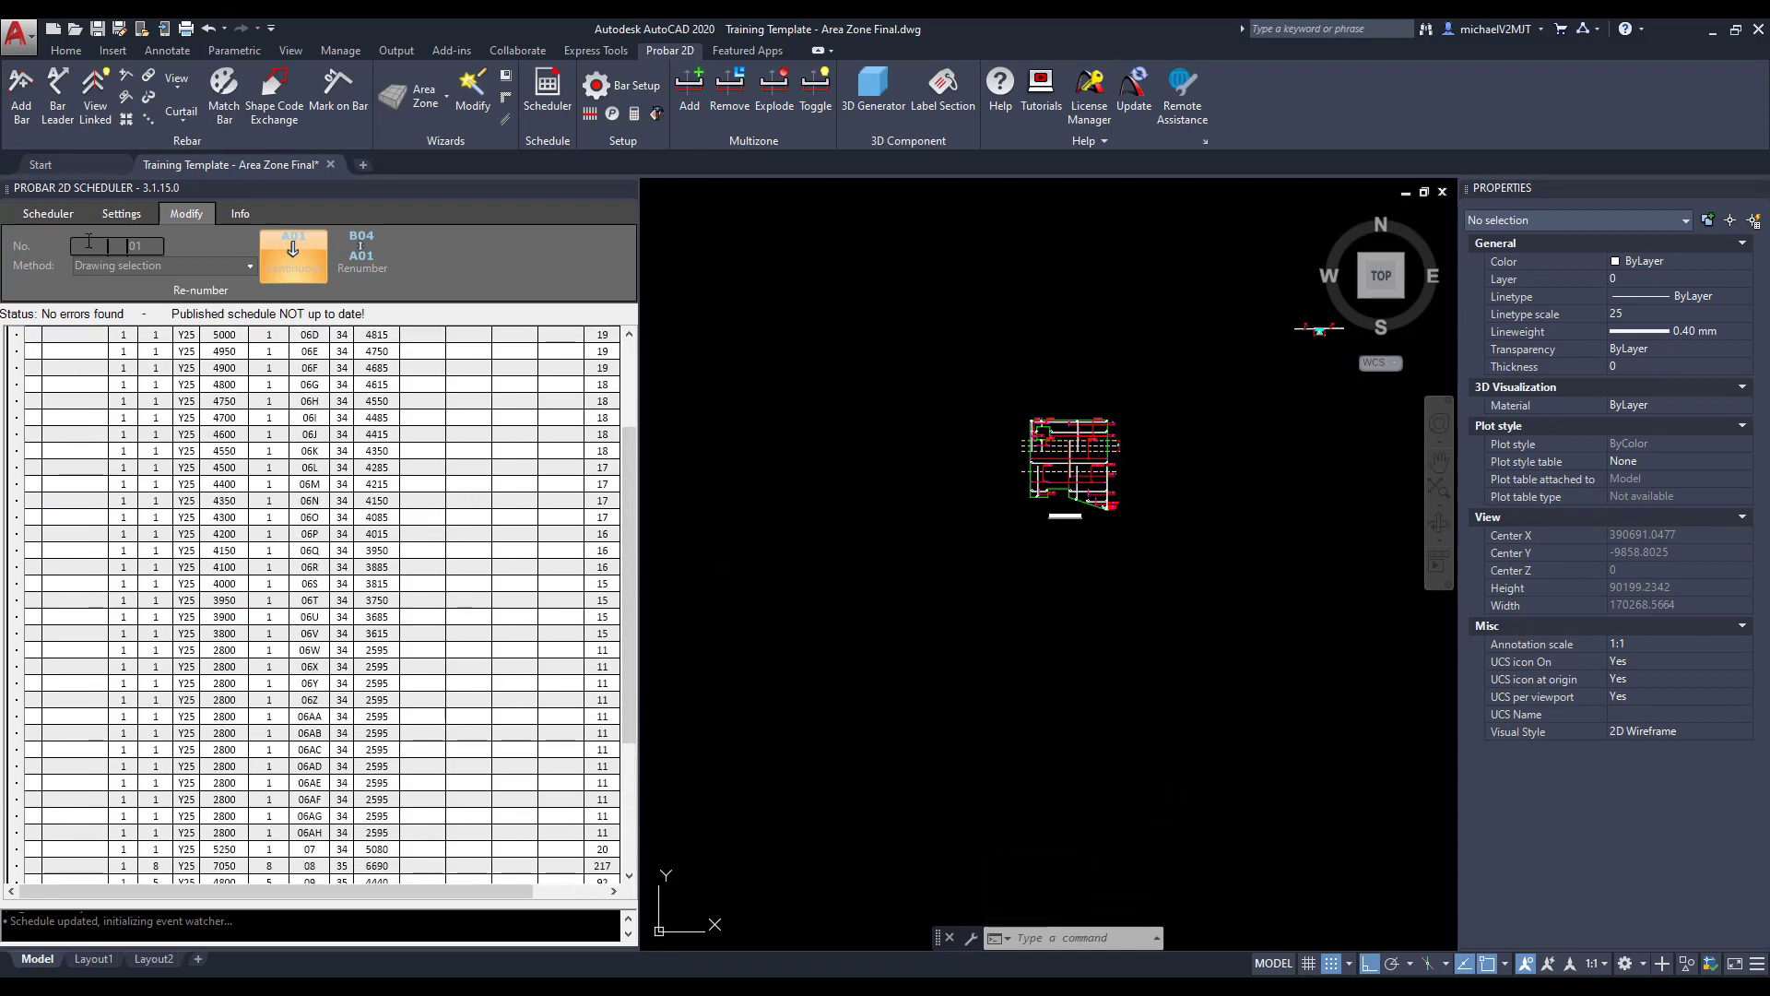
Insert the bending schedule into the drawing, placing its top-left corner beside the slab plan
{"action": "left_click", "coordinate": [63, 219]}
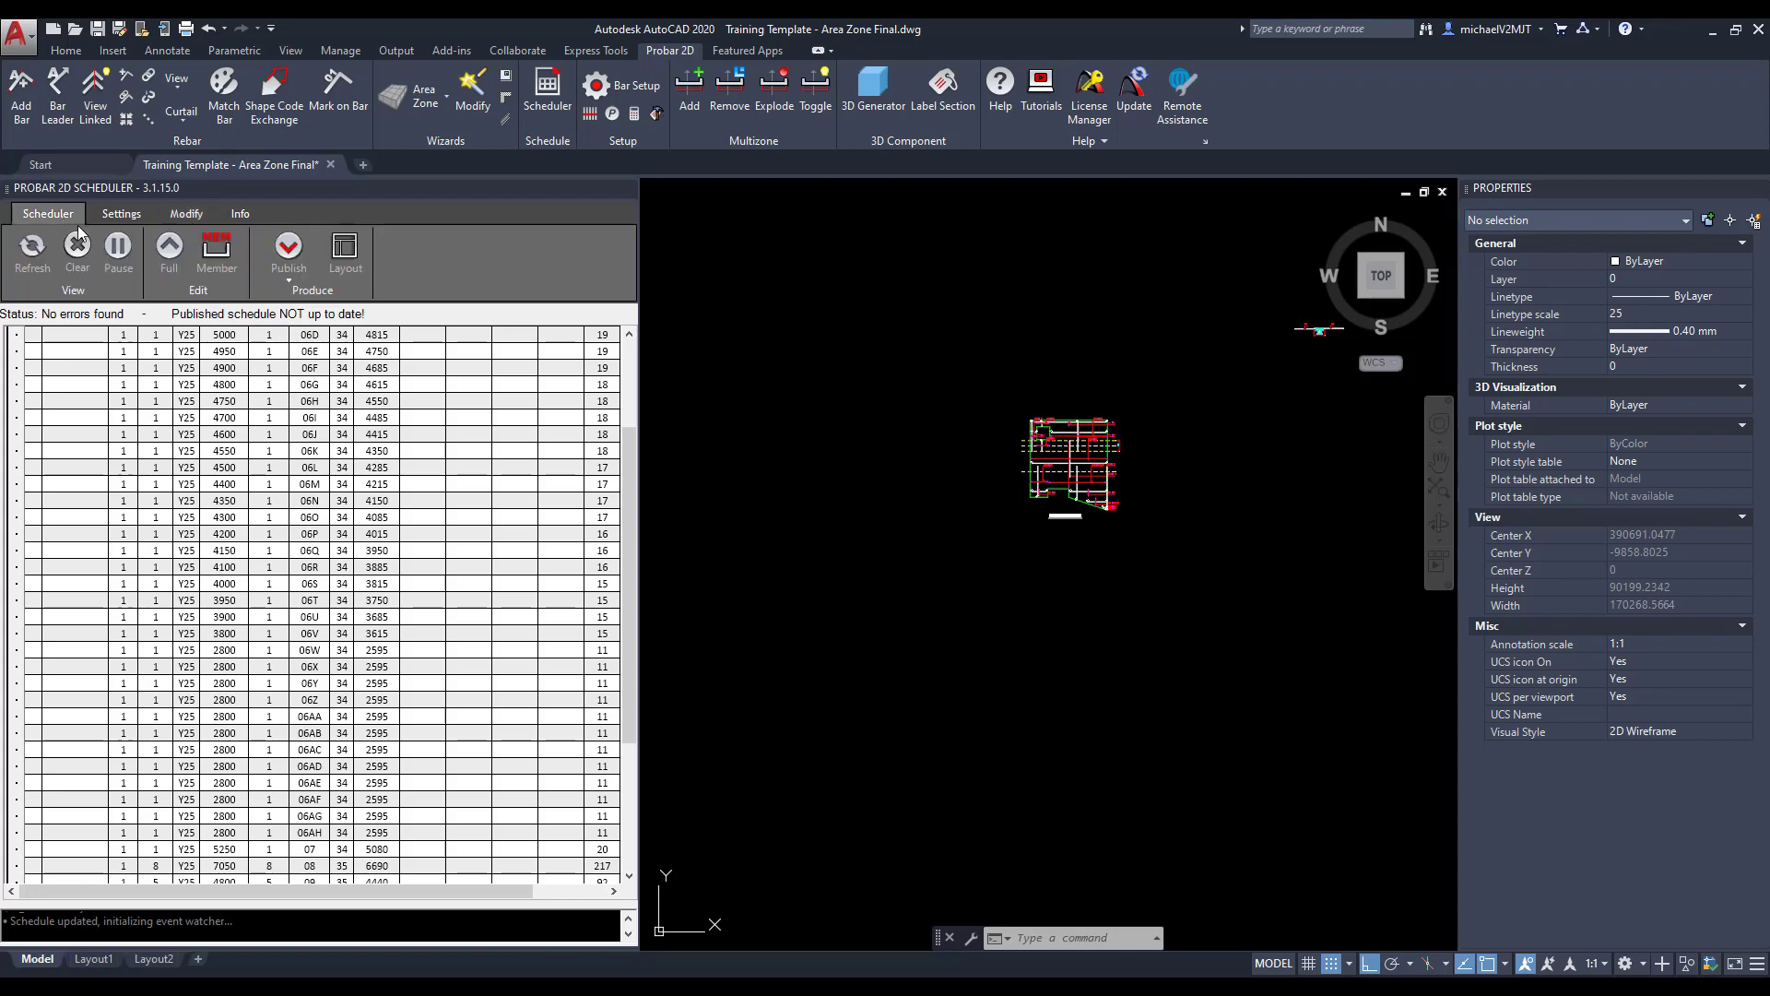
{"action": "left_click", "coordinate": [288, 282]}
{"action": "left_click", "coordinate": [332, 303]}
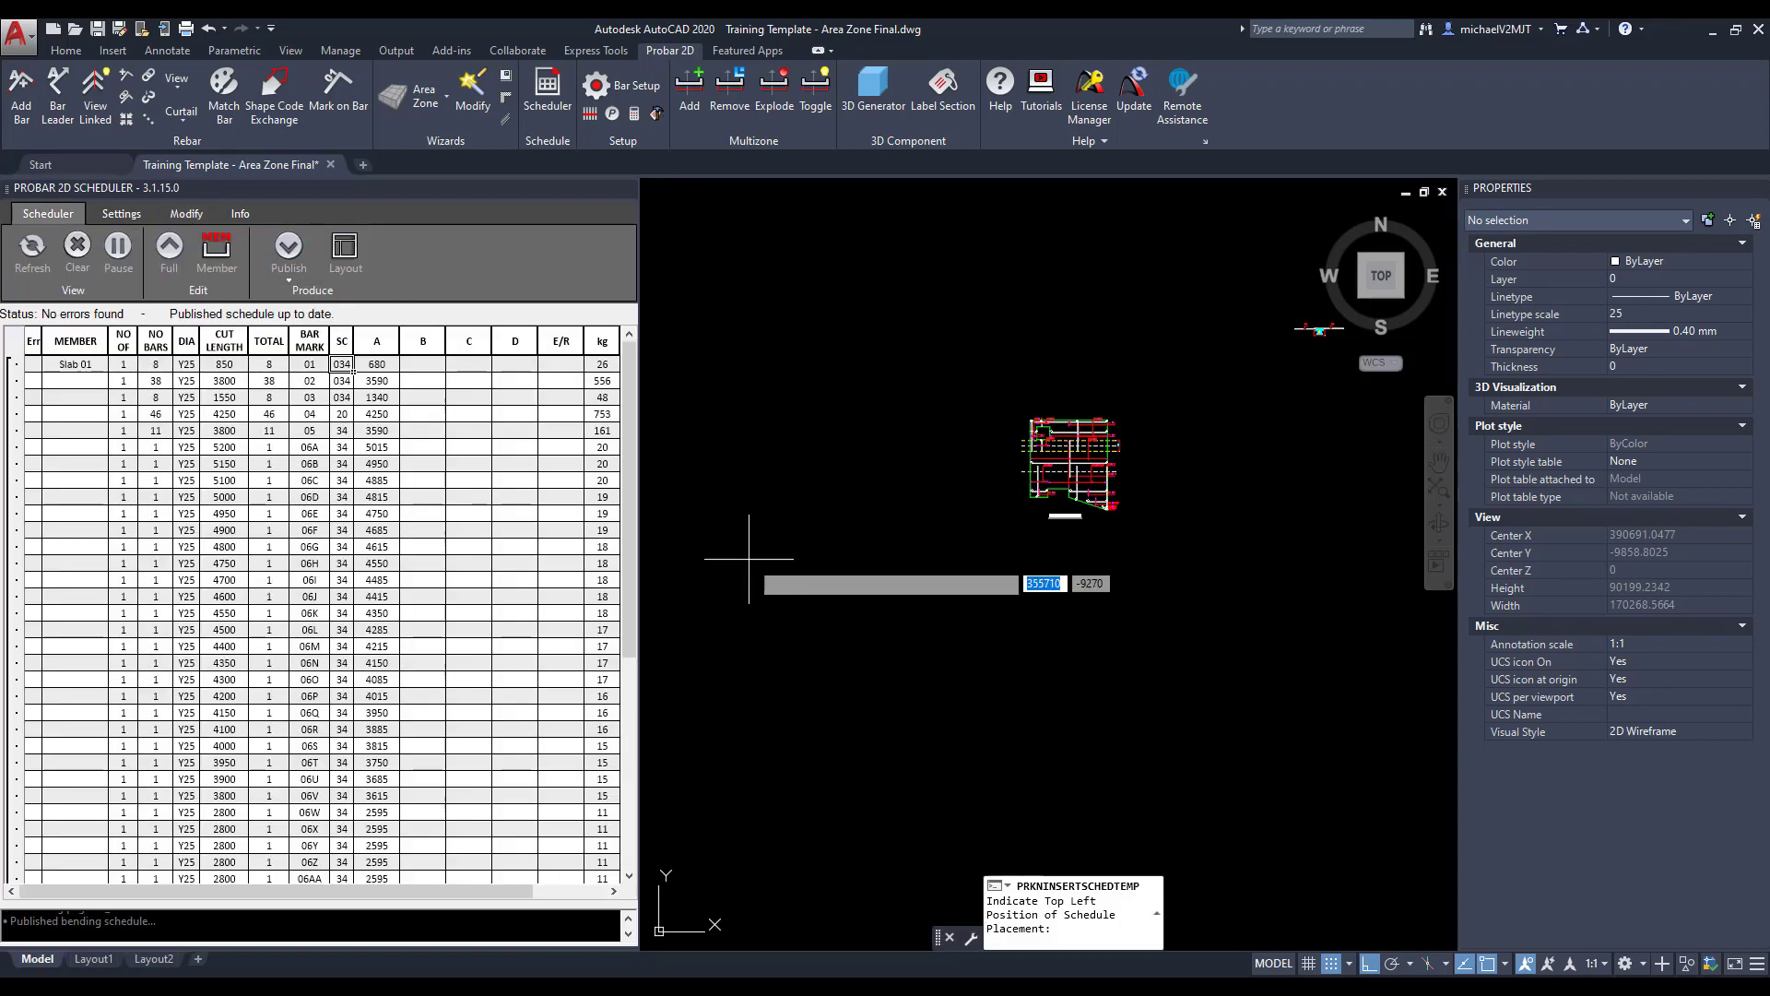
{"action": "mouse_move", "coordinate": [1090, 590]}
{"action": "middle_mouse_down"}
{"action": "mouse_move", "coordinate": [966, 525]}
{"action": "mouse_move", "coordinate": [768, 549]}
{"action": "middle_mouse_up"}
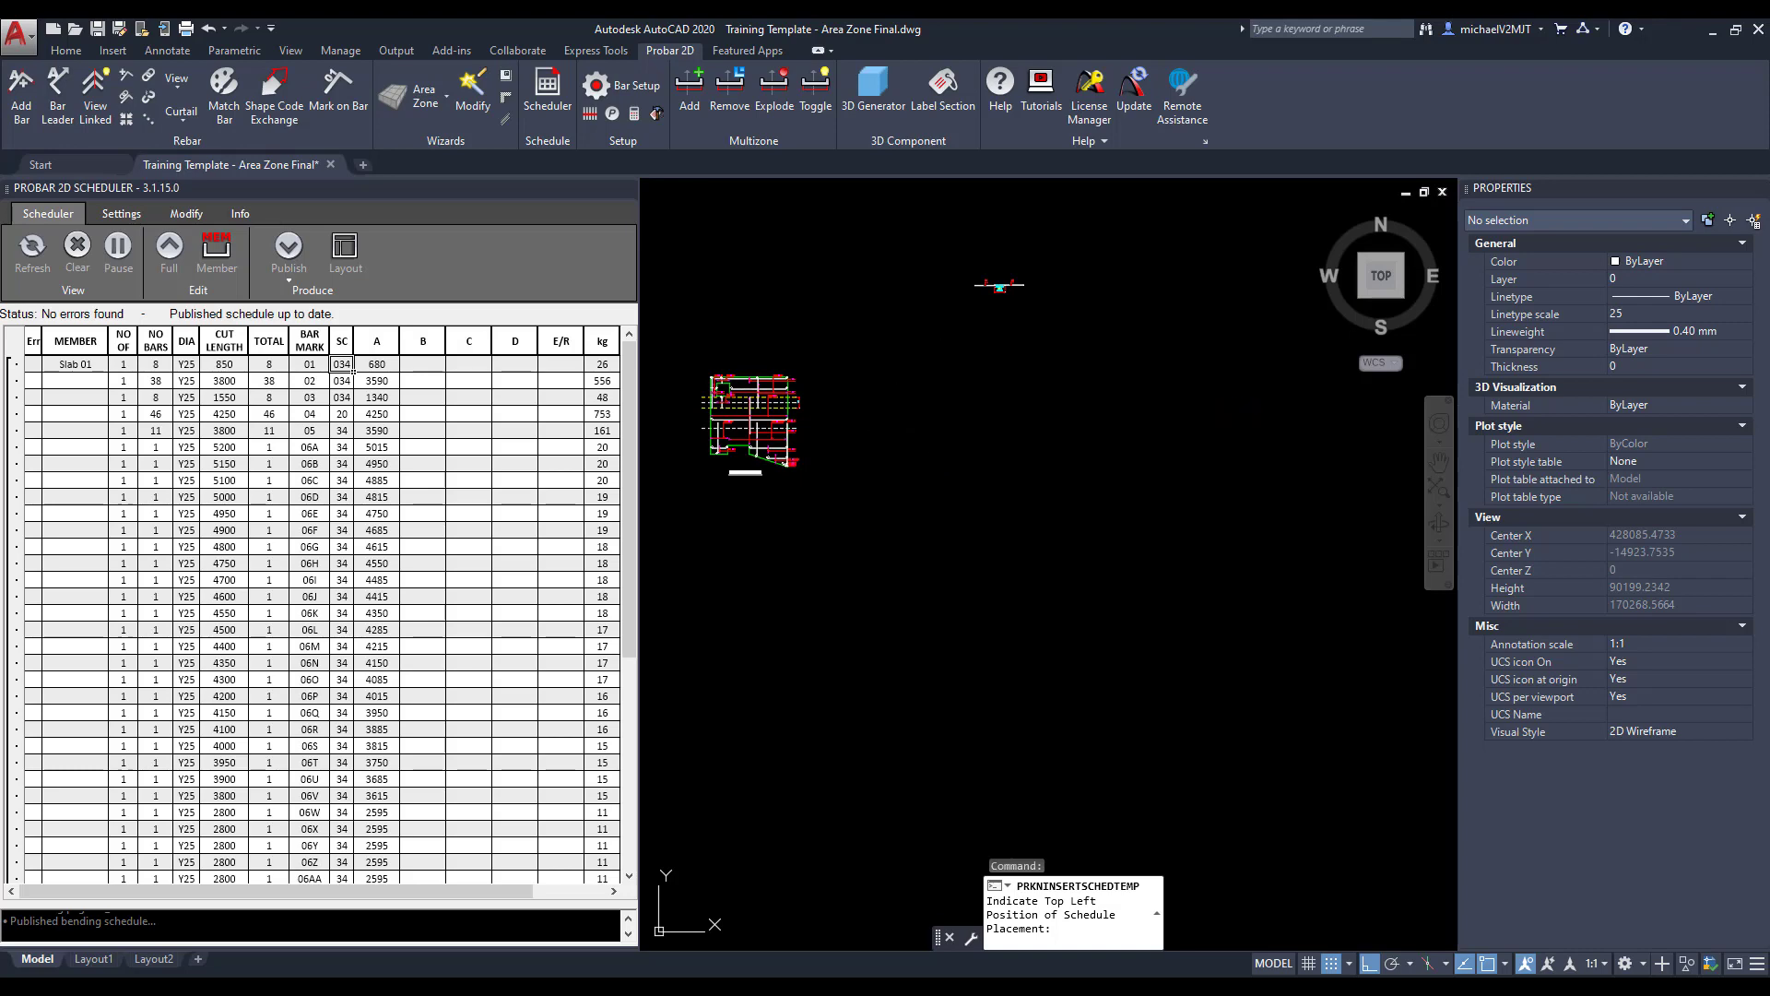
{"action": "left_click", "coordinate": [941, 386]}
Close the Scheduler palette and zoom to the schedule sheets 01 and 02
{"action": "left_click", "coordinate": [627, 189]}
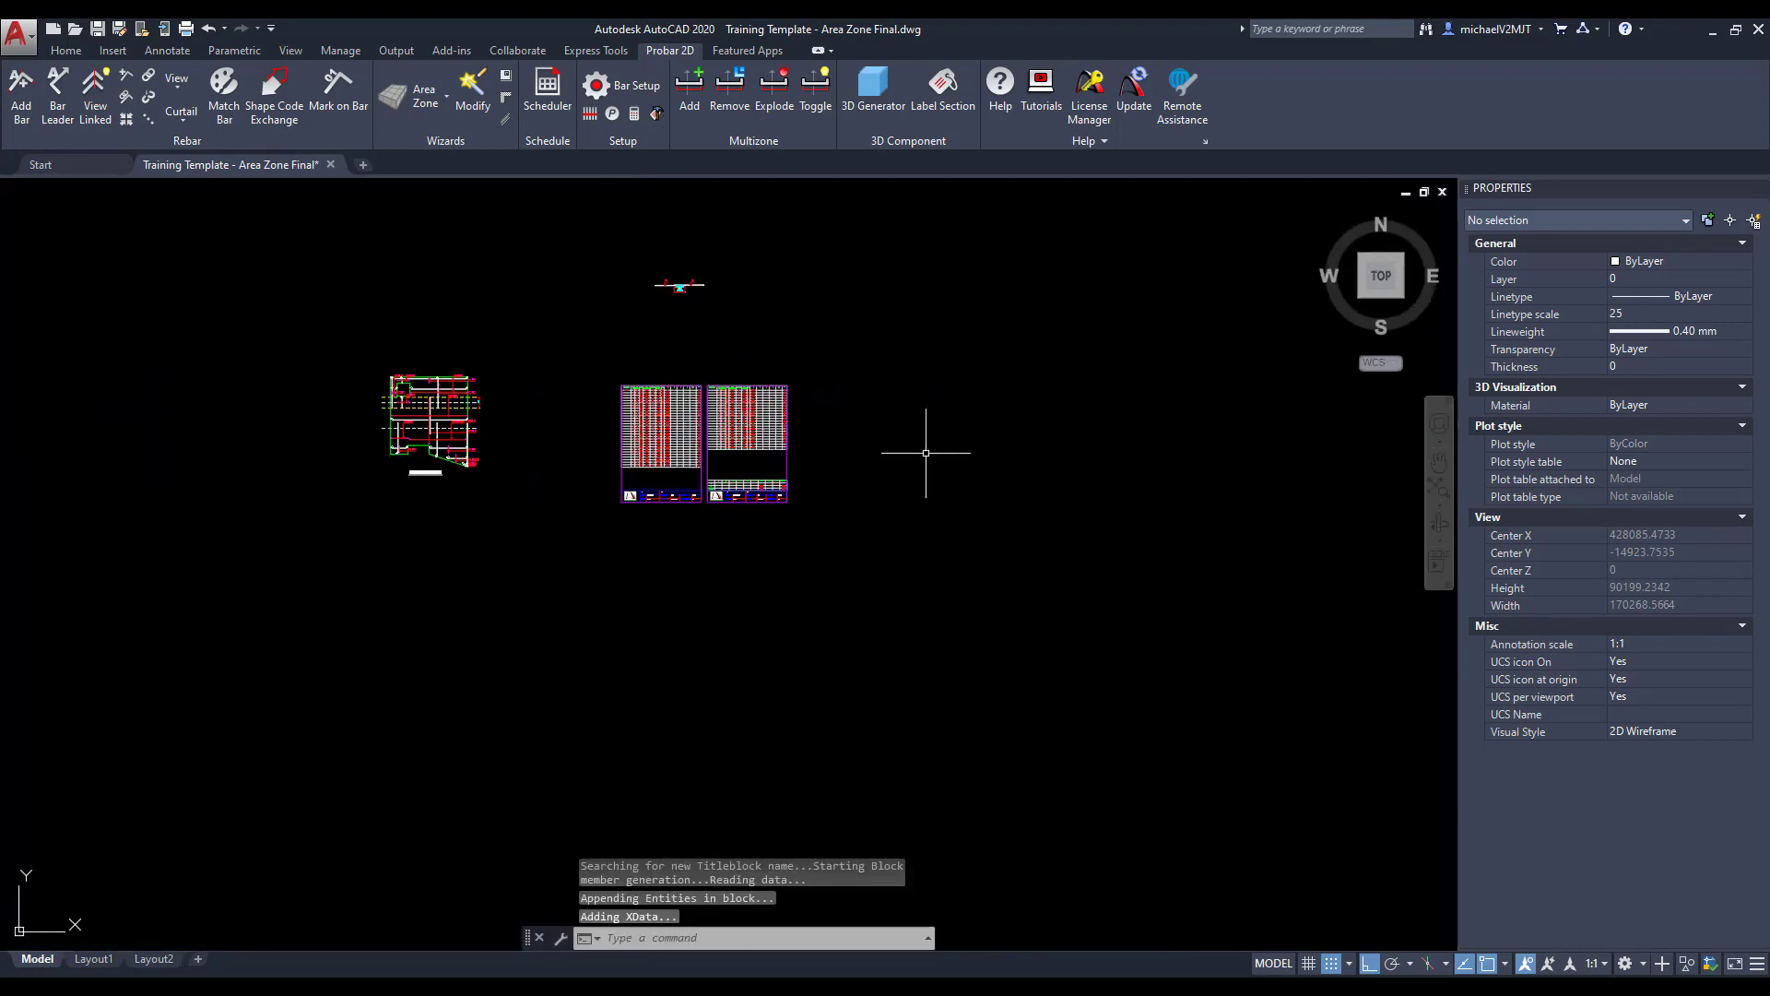
{"action": "scroll", "coordinate": [797, 467], "scroll_direction": "up", "scroll_amount": 5}
{"action": "mouse_move", "coordinate": [751, 467]}
{"action": "middle_mouse_down"}
{"action": "mouse_move", "coordinate": [758, 559]}
{"action": "mouse_move", "coordinate": [791, 525]}
{"action": "mouse_move", "coordinate": [779, 285]}
{"action": "middle_mouse_up"}
{"action": "scroll", "coordinate": [774, 571], "scroll_direction": "up", "scroll_amount": 4}
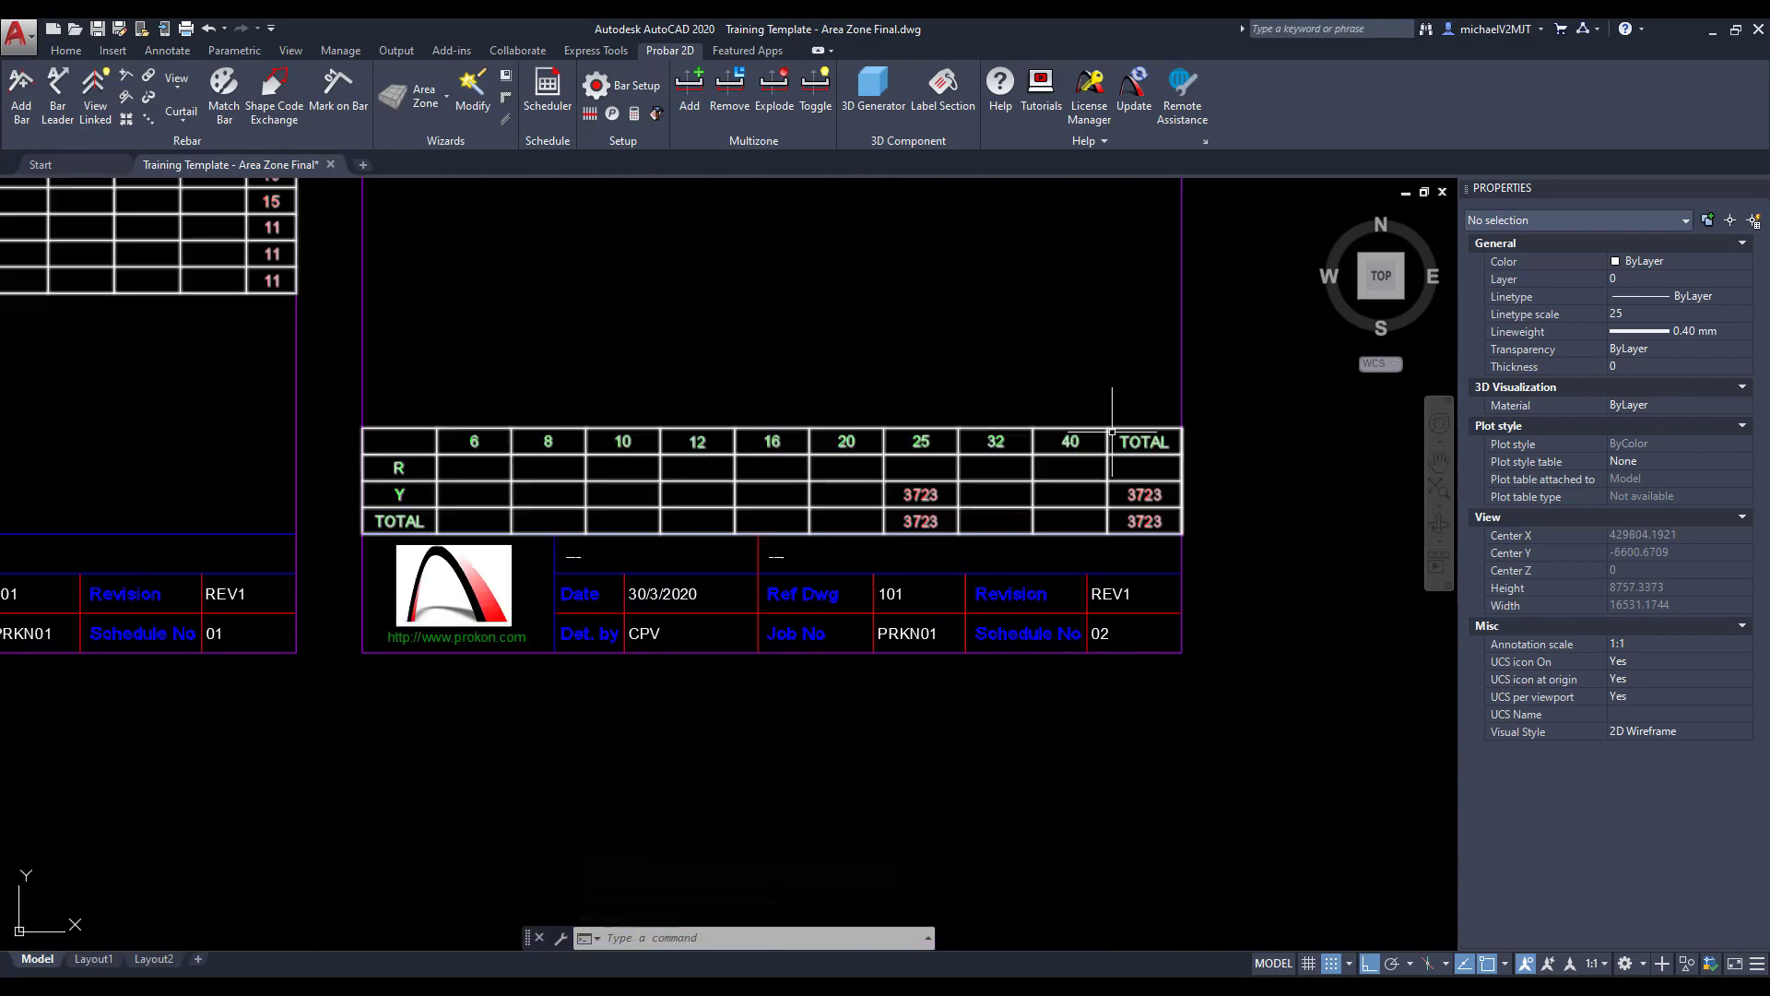